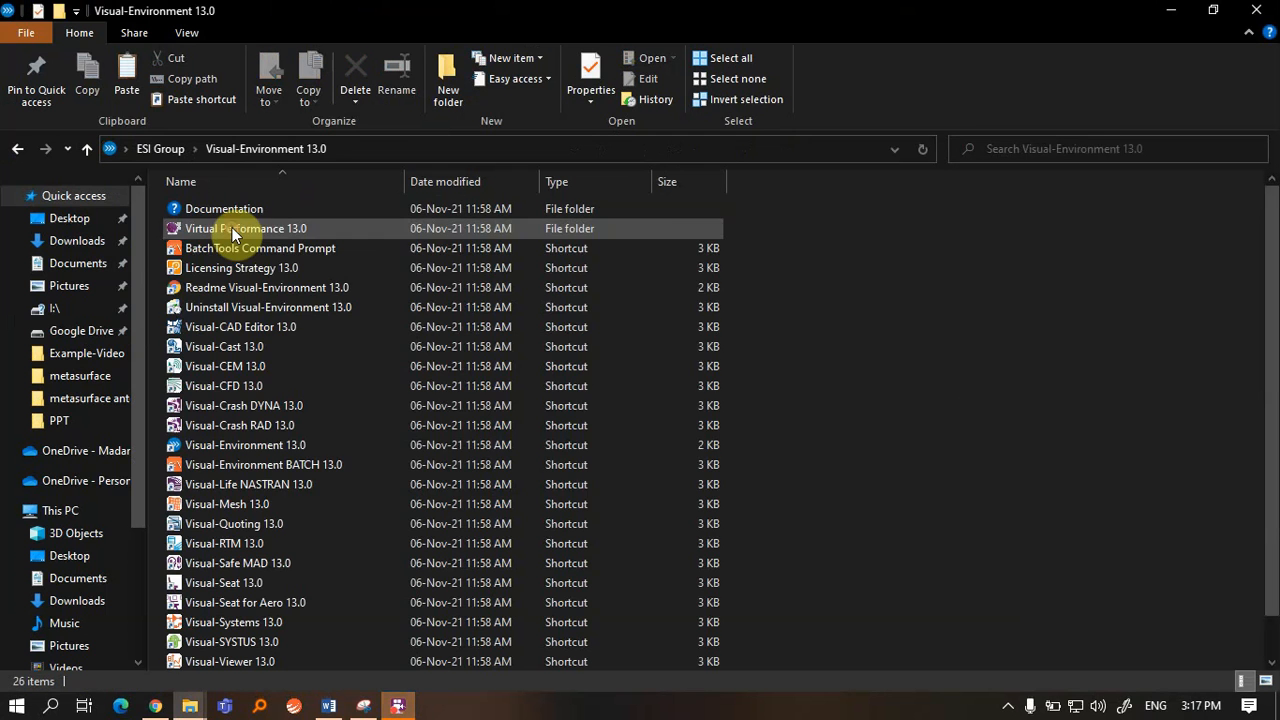
Launch Visual-Environment 13.0 from its shortcut in the ESI Group program folder
double_click(226, 447)
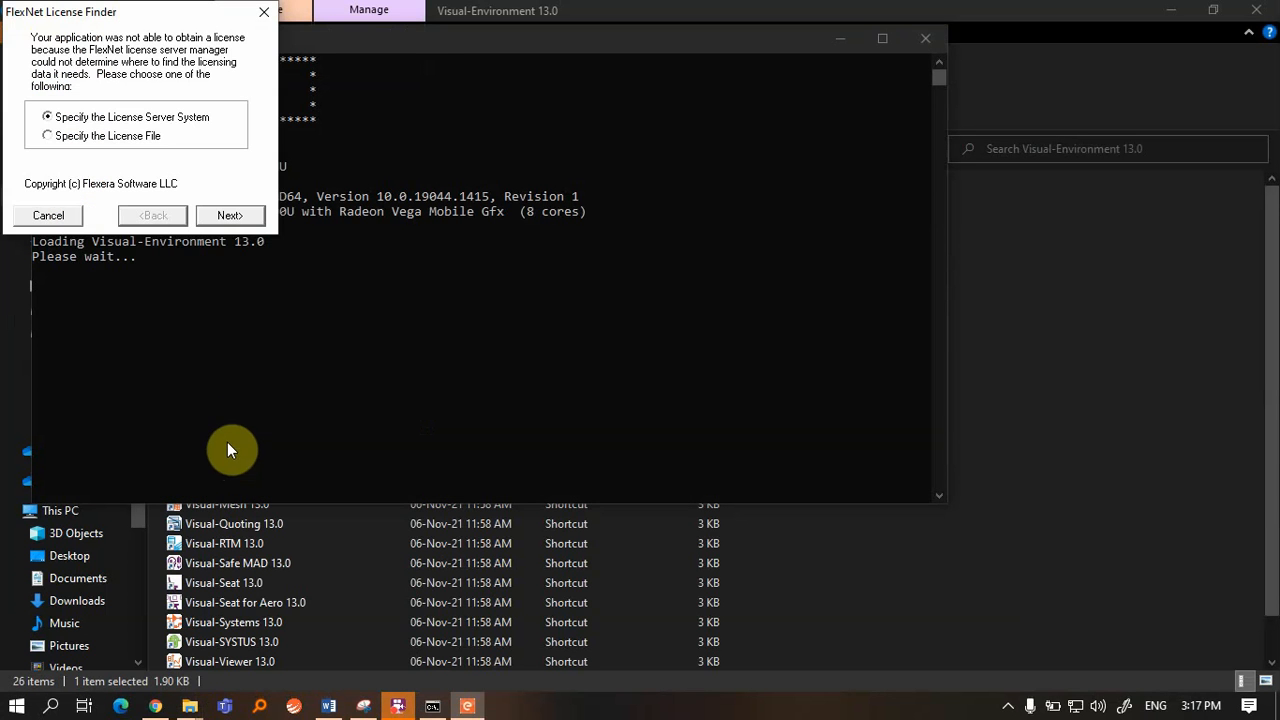
Point the FlexNet License Finder to the license server's port@host address and finish setup
left_click(233, 215)
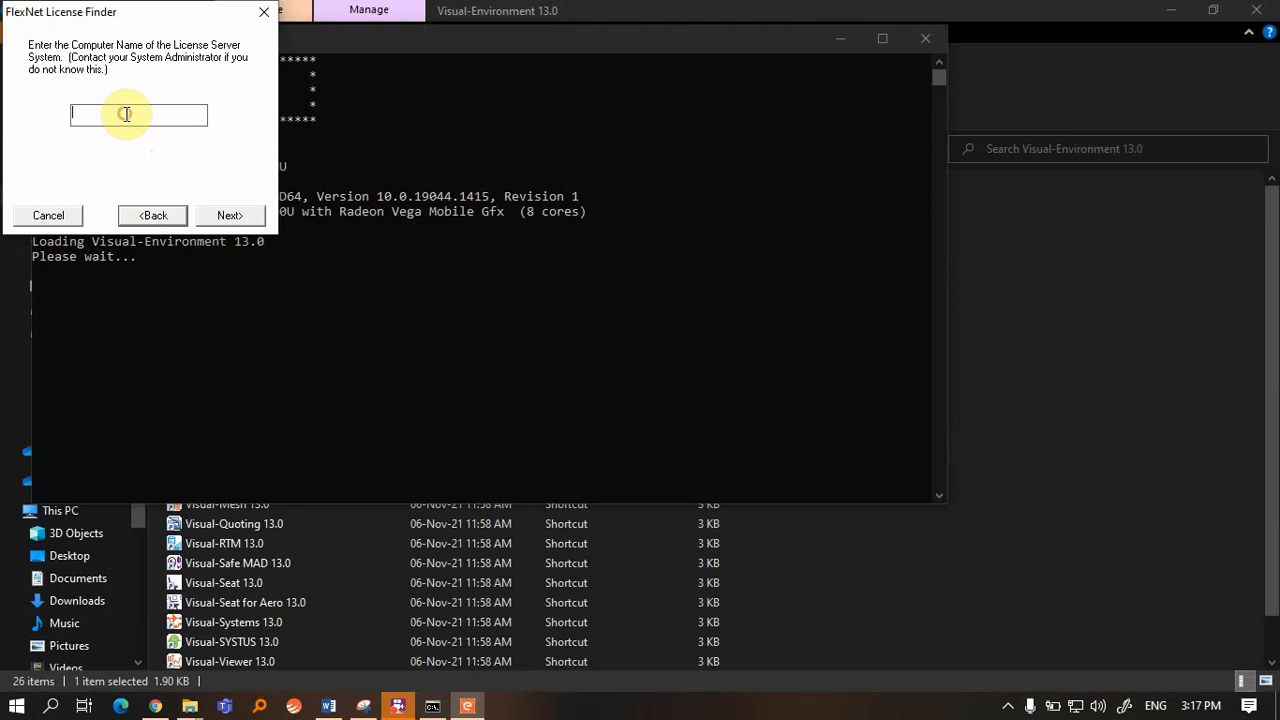
type("27000@cem")
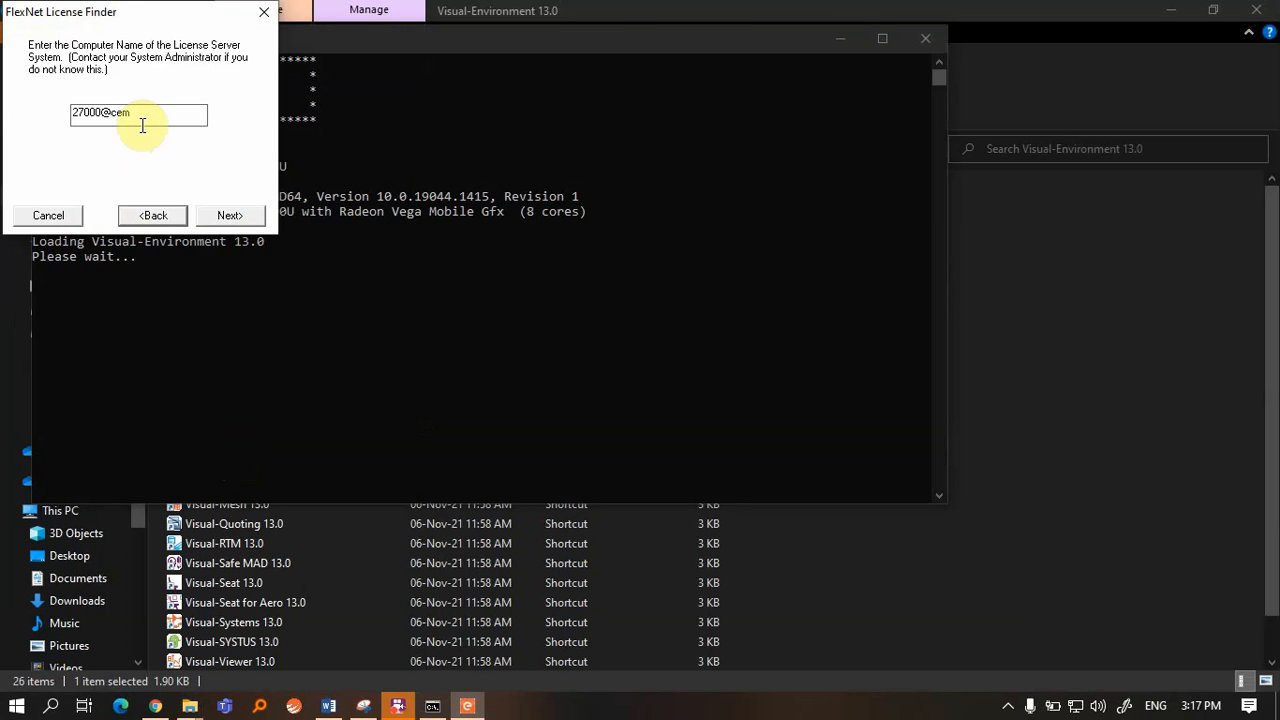
left_click(231, 217)
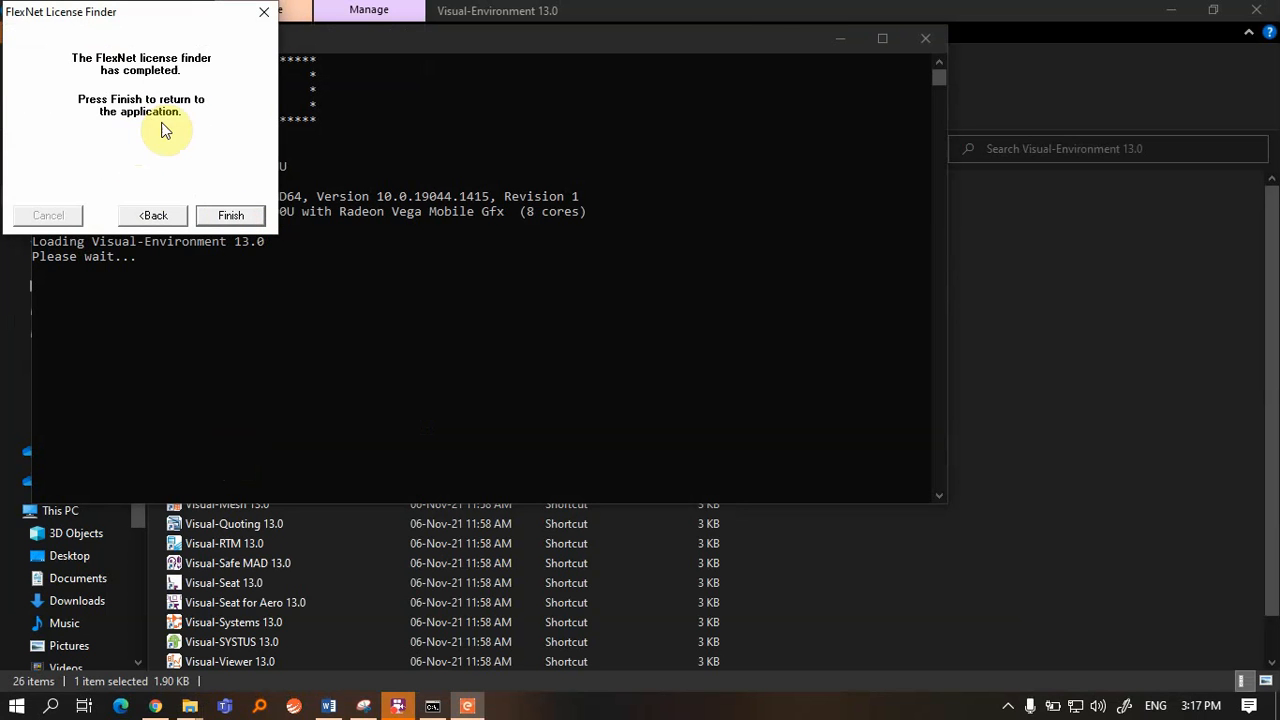
left_click(240, 217)
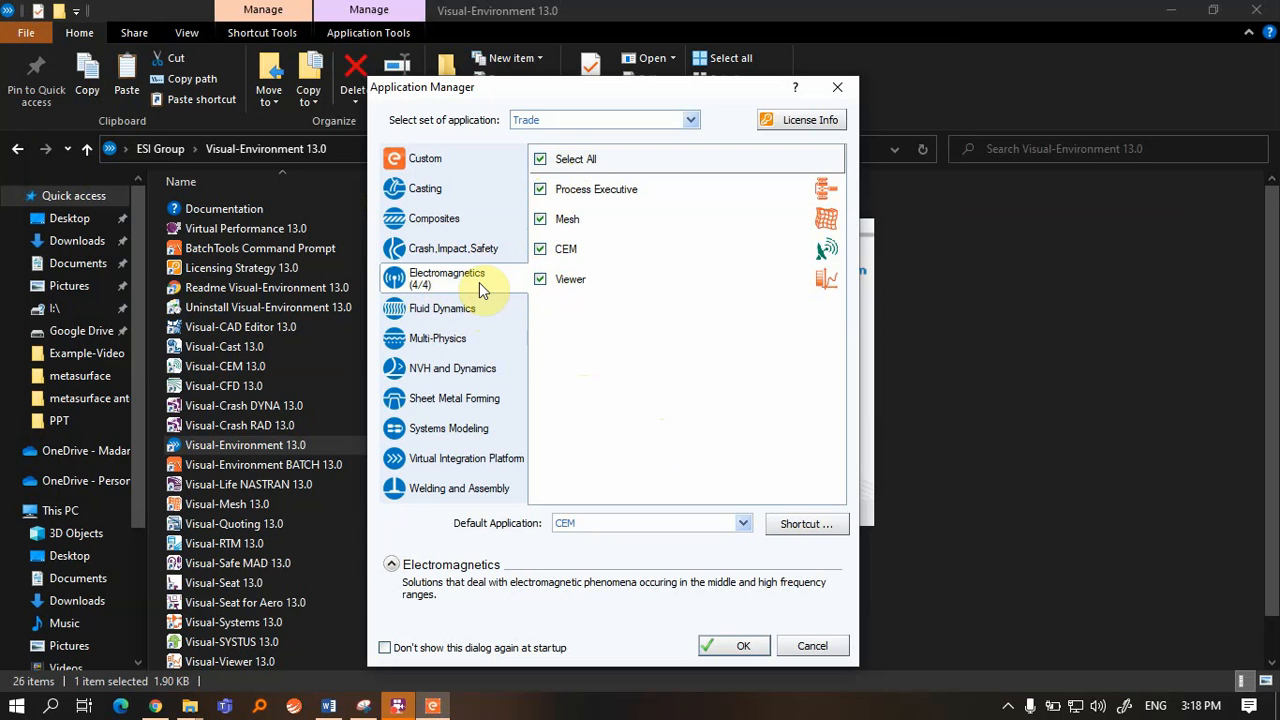
Confirm the Electromagnetics application set with CEM as the default application
left_click(743, 646)
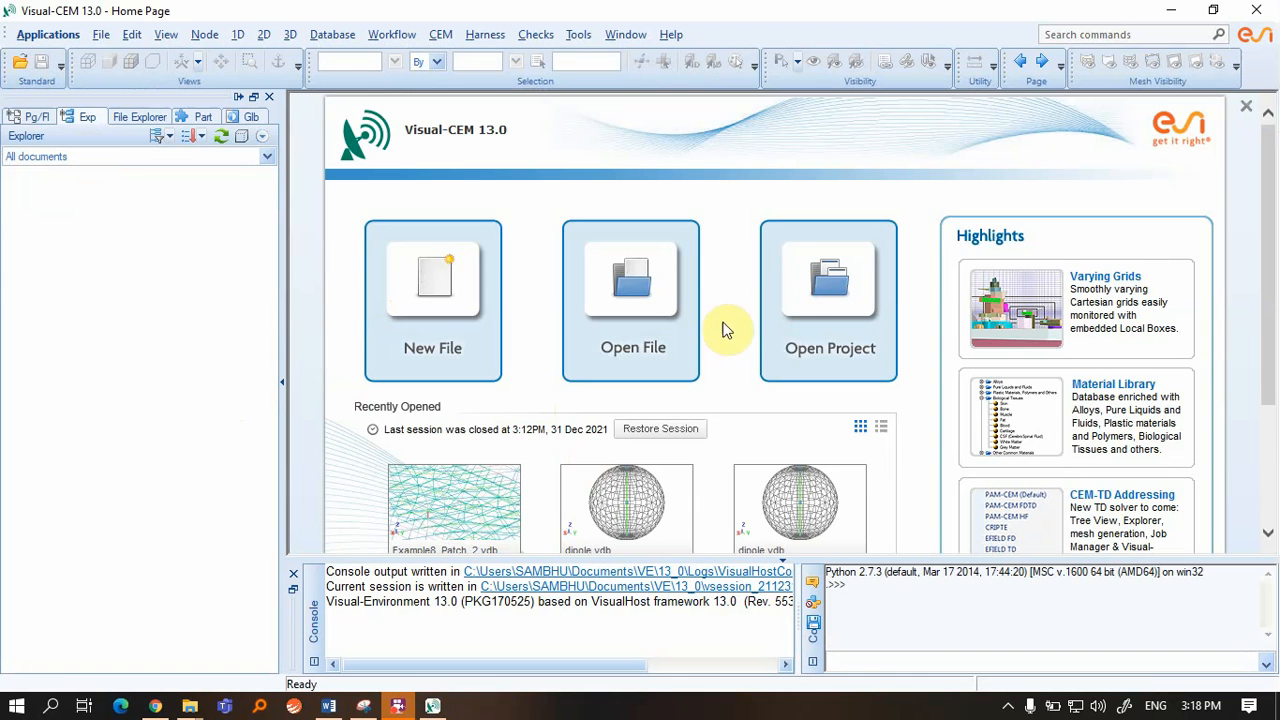
Open the dipole_300MHz project from D:\MITS\academic Year 21-22\I Sem\MW Lab\CEMONE_Lab
left_click(824, 295)
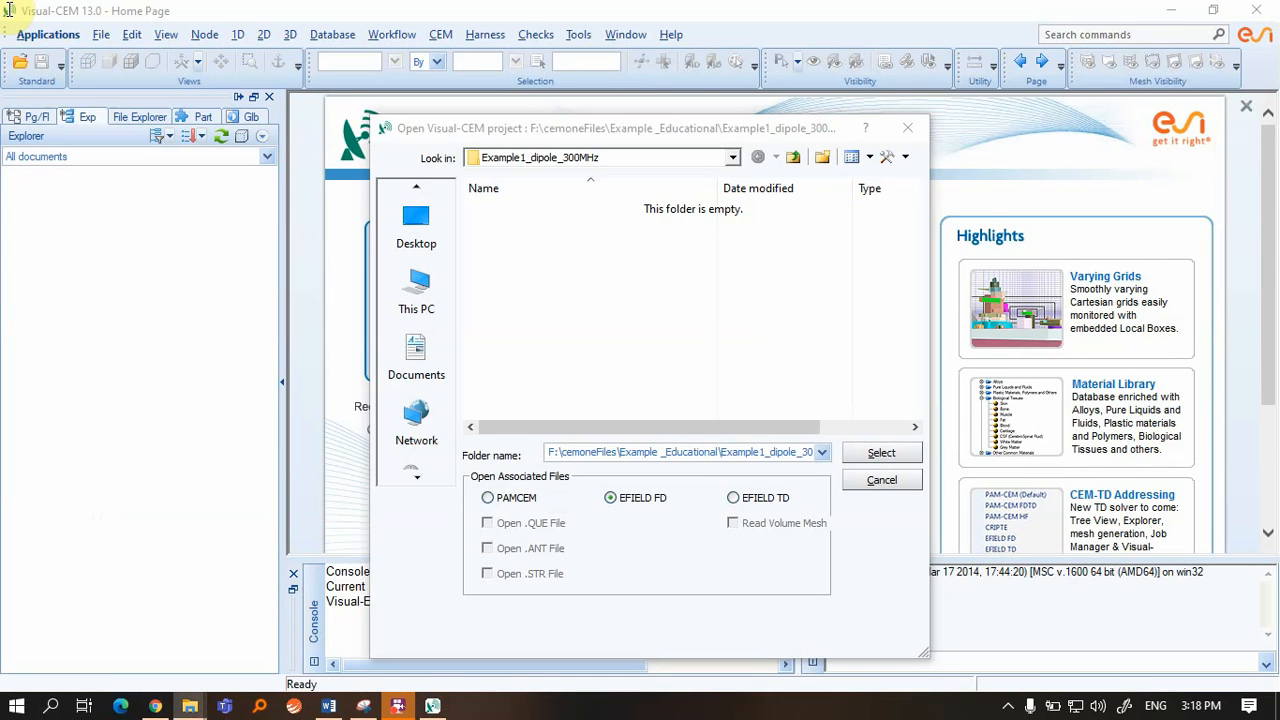
left_click(700, 157)
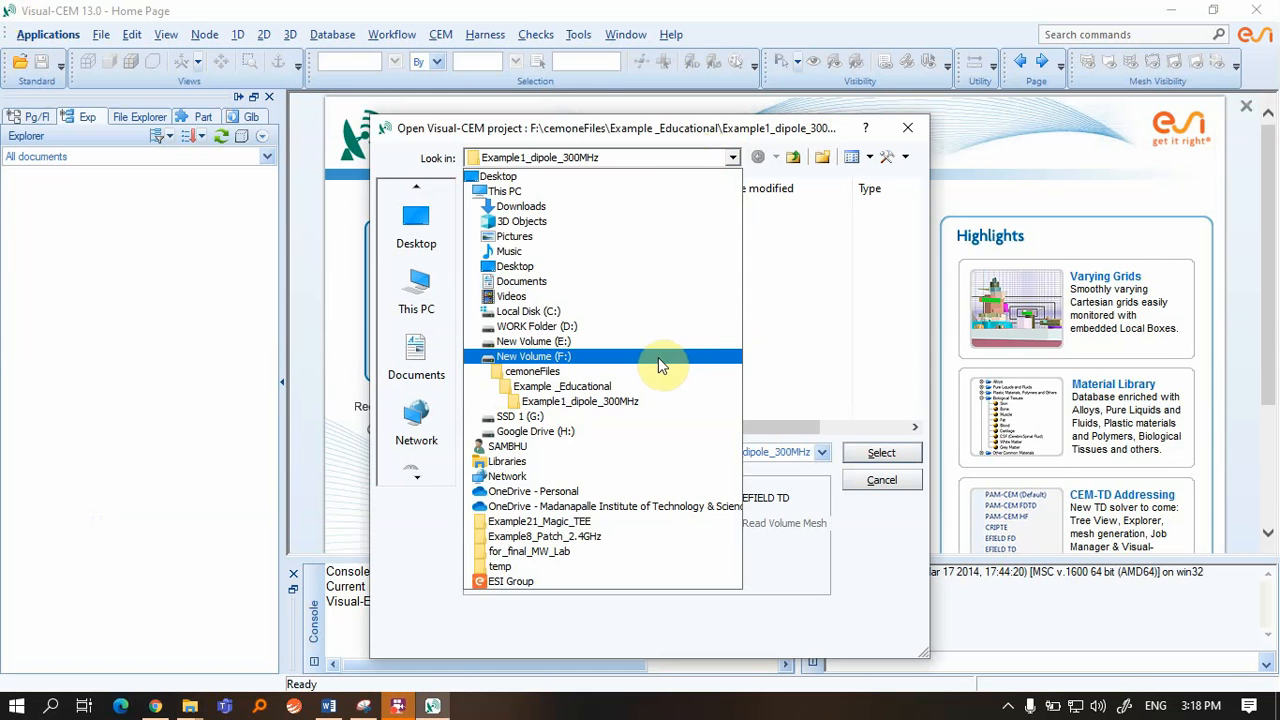
left_click(654, 327)
double_click(528, 318)
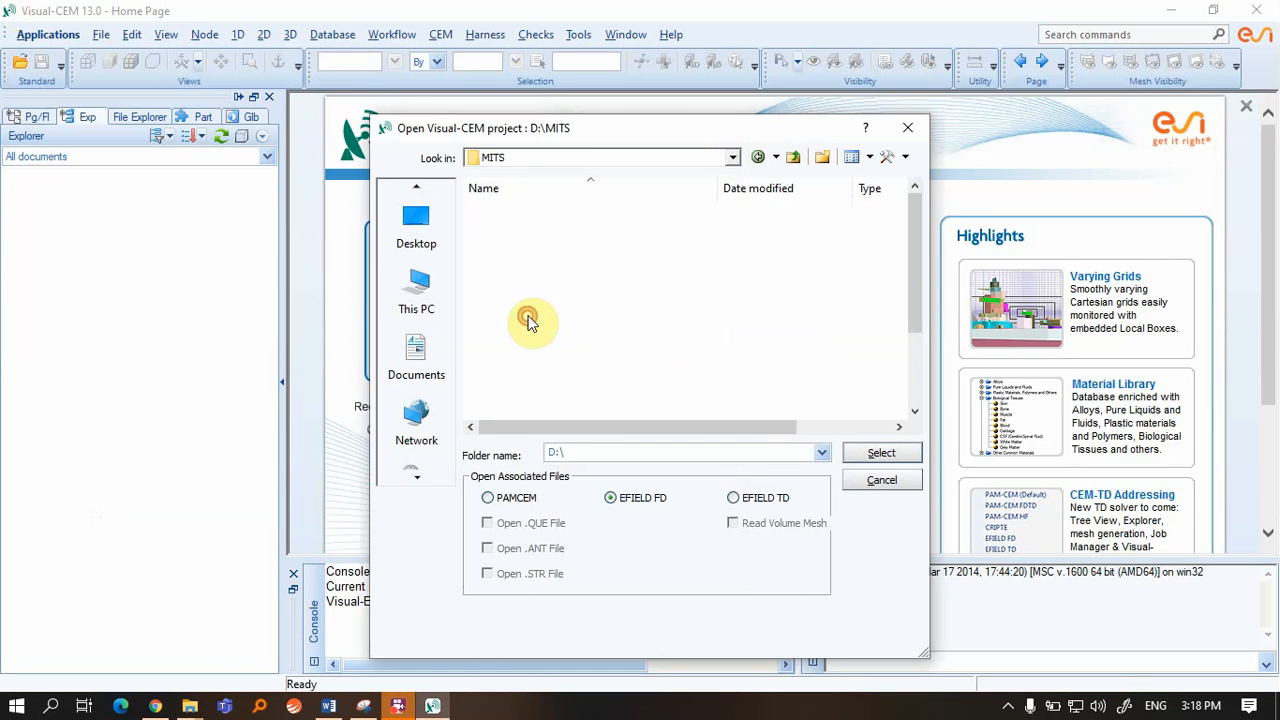
double_click(620, 245)
double_click(578, 210)
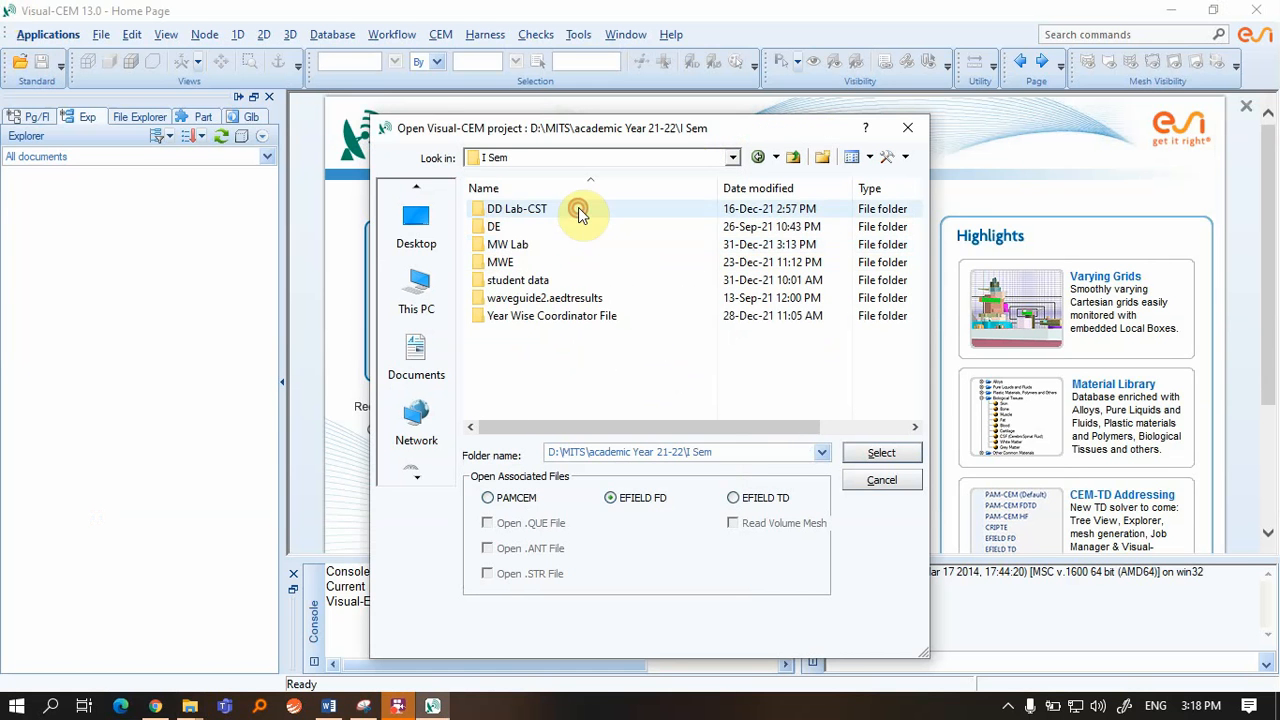
double_click(563, 245)
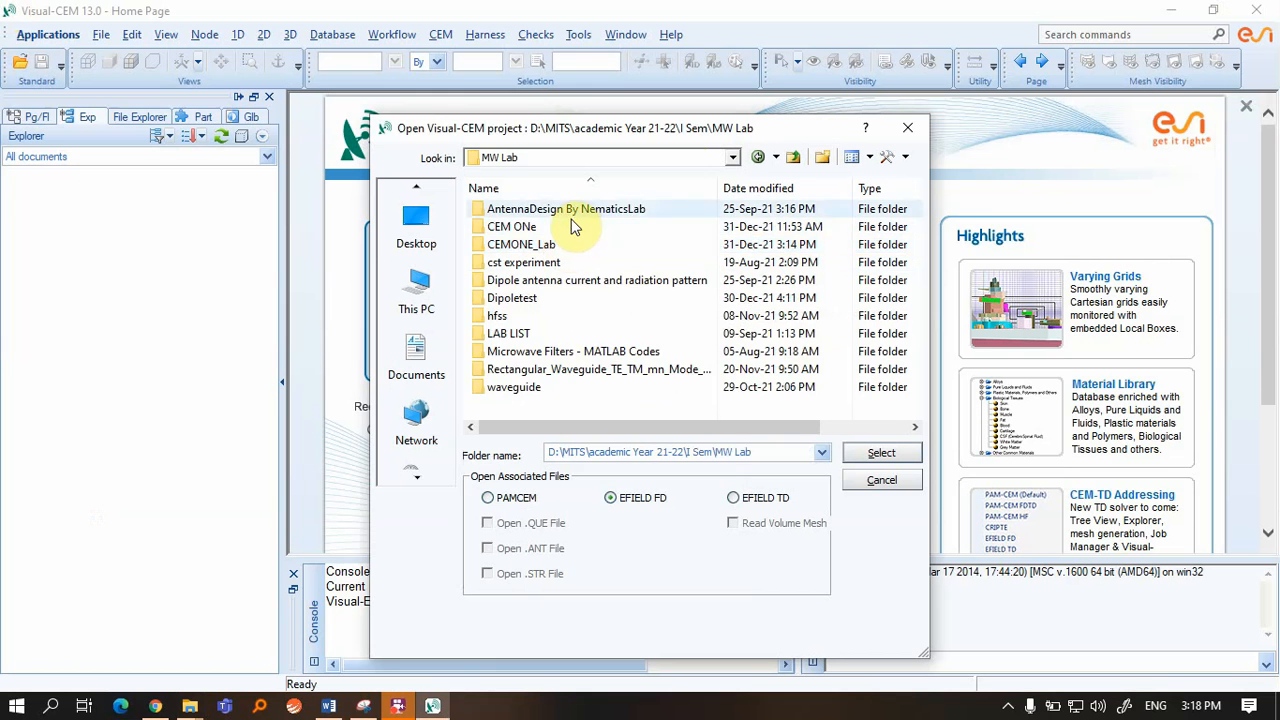
double_click(572, 244)
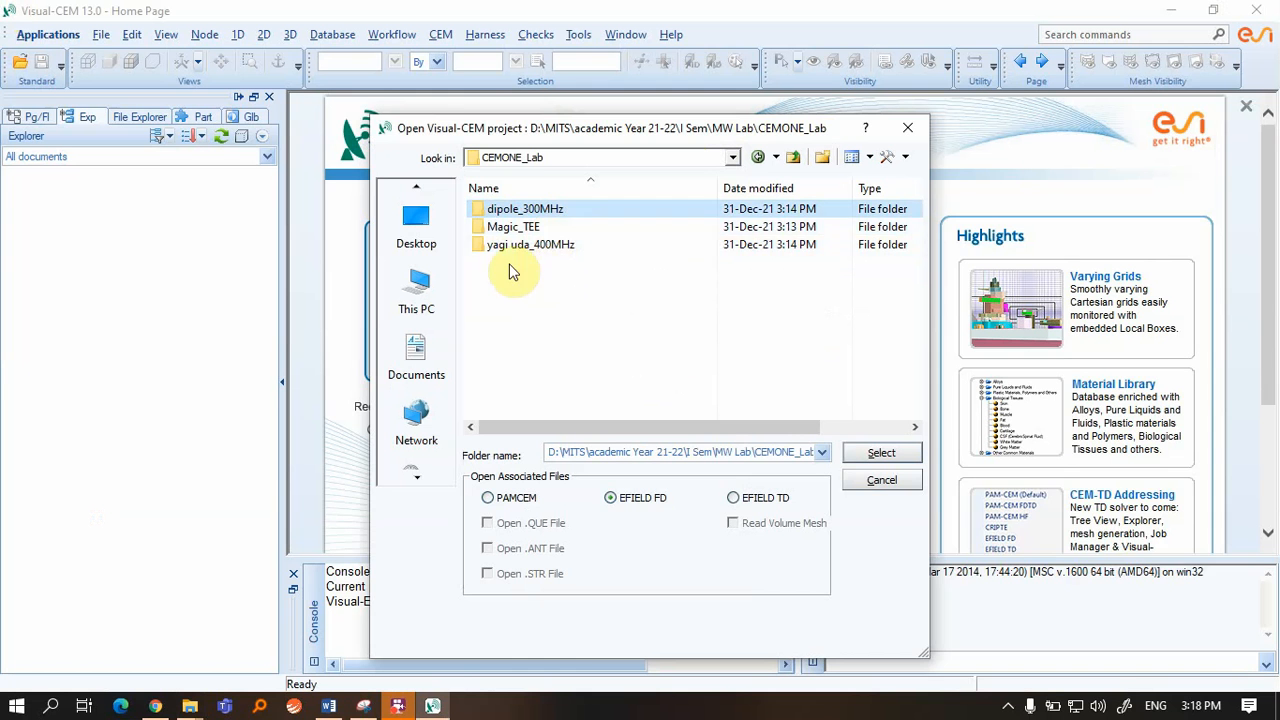
double_click(545, 213)
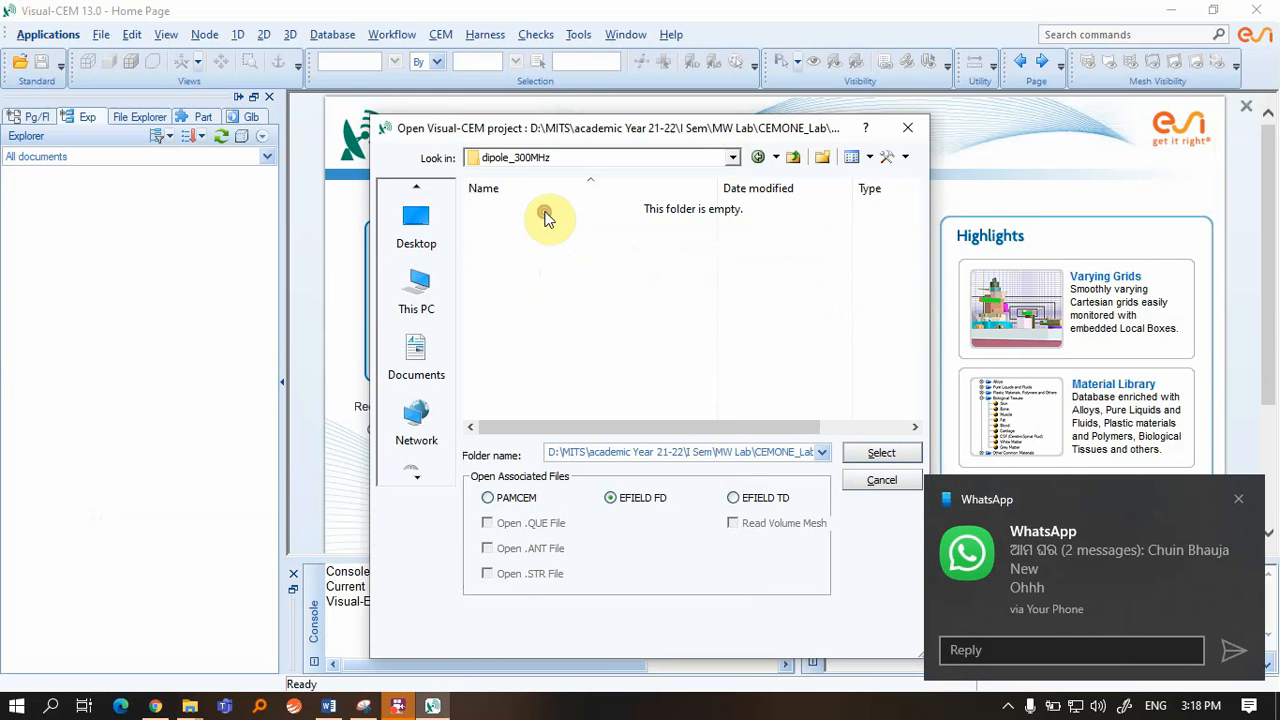
left_click(881, 450)
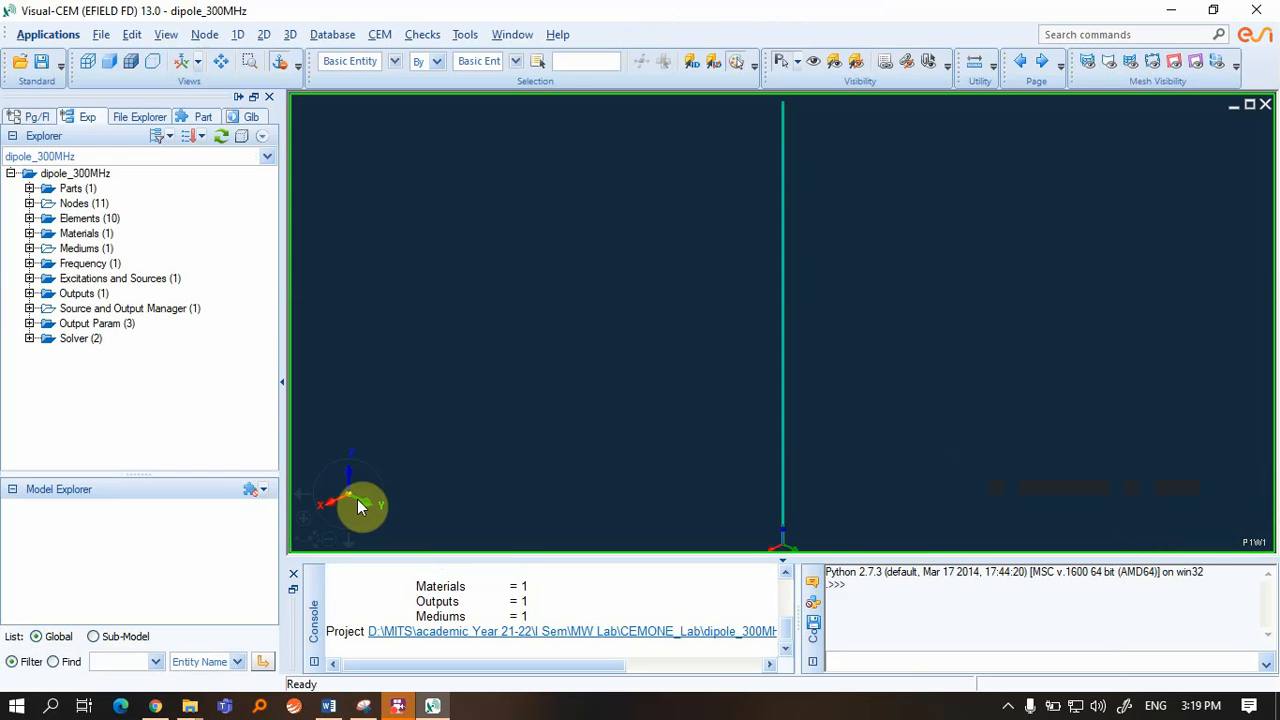
Zoom and rotate the 3D view so the dipole wire appears tilted diagonally
scroll(617, 429, "down", 2)
scroll(617, 429, "up", 9)
scroll(617, 429, "down", 4)
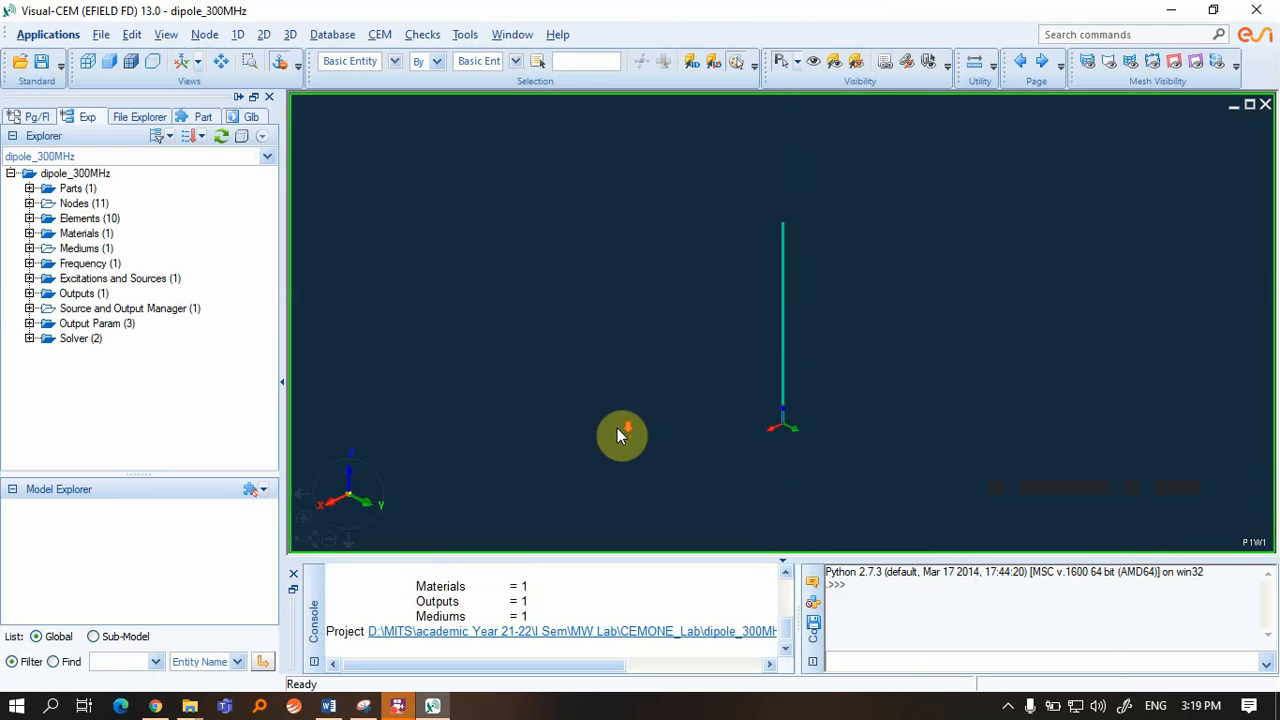
scroll(618, 428, "up", 3)
scroll(618, 428, "down", 3)
left_click(368, 480)
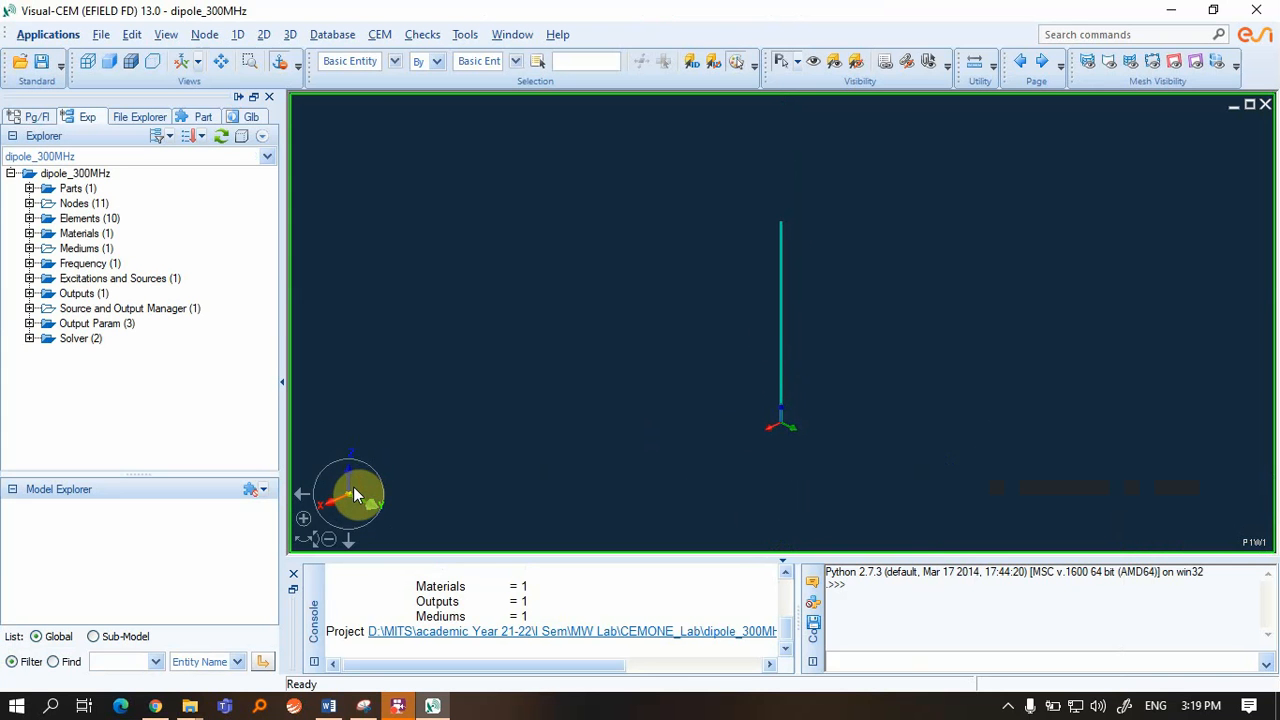
left_click_drag(391, 503, 361, 519)
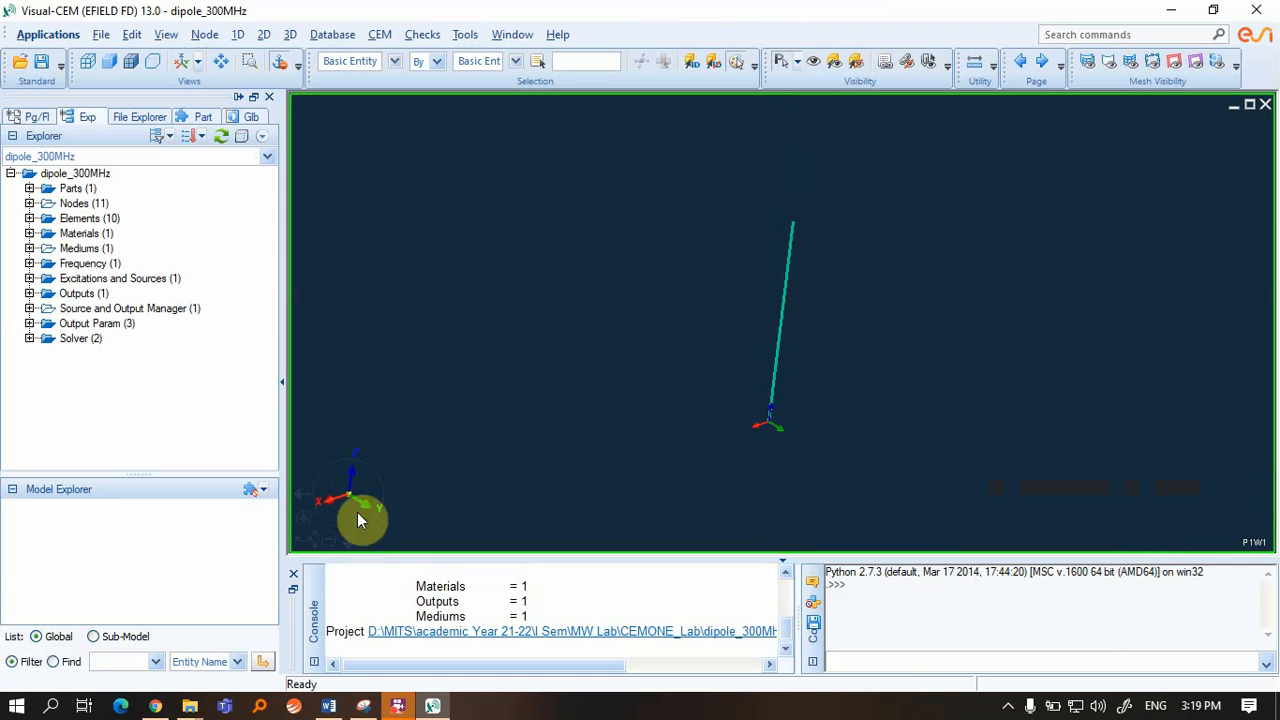
scroll(698, 436, "down", 4)
scroll(699, 436, "up", 4)
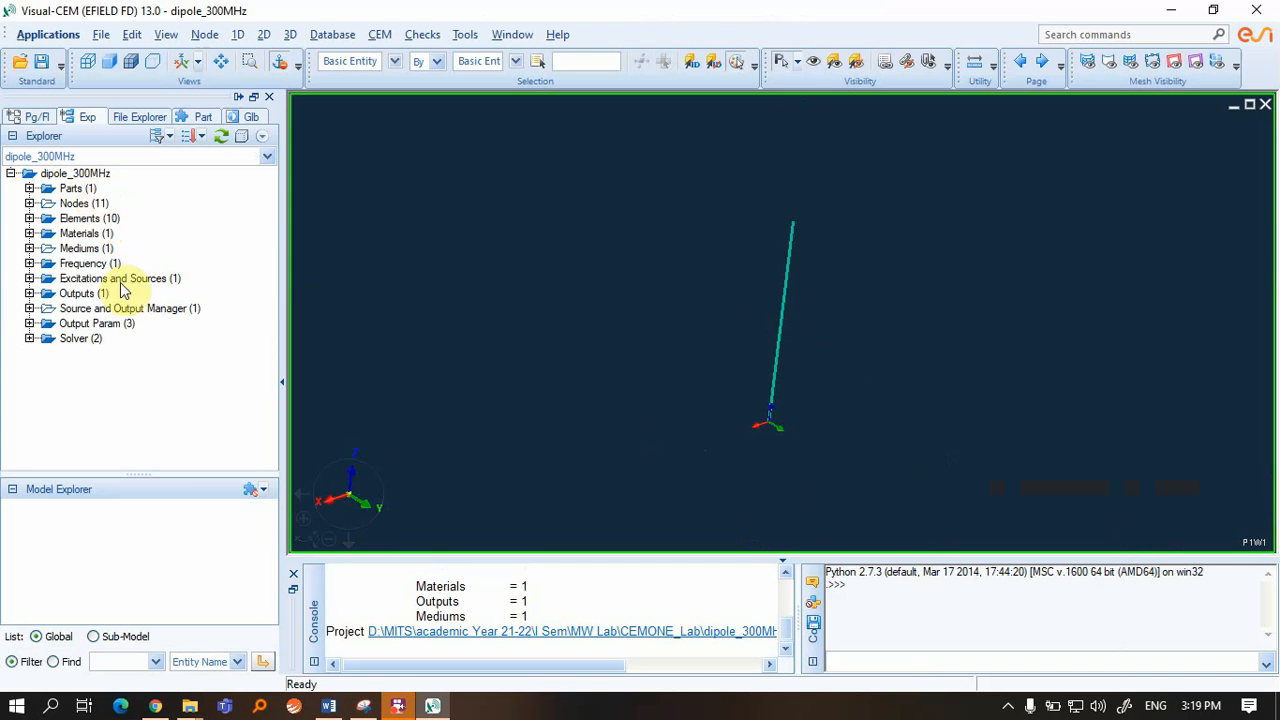
Browse the model tree's PART_1, node categories and the 10 1D wire elements
left_click(29, 188)
left_click(104, 203)
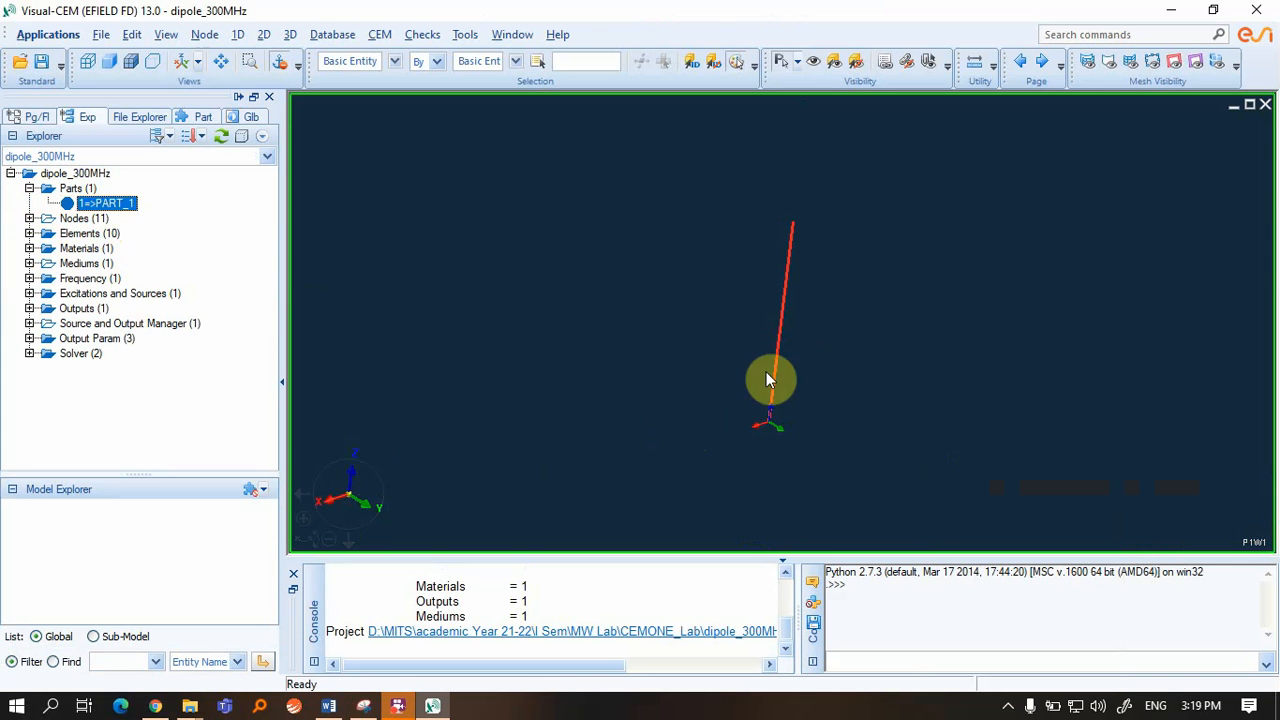
left_click(29, 218)
left_click(104, 233)
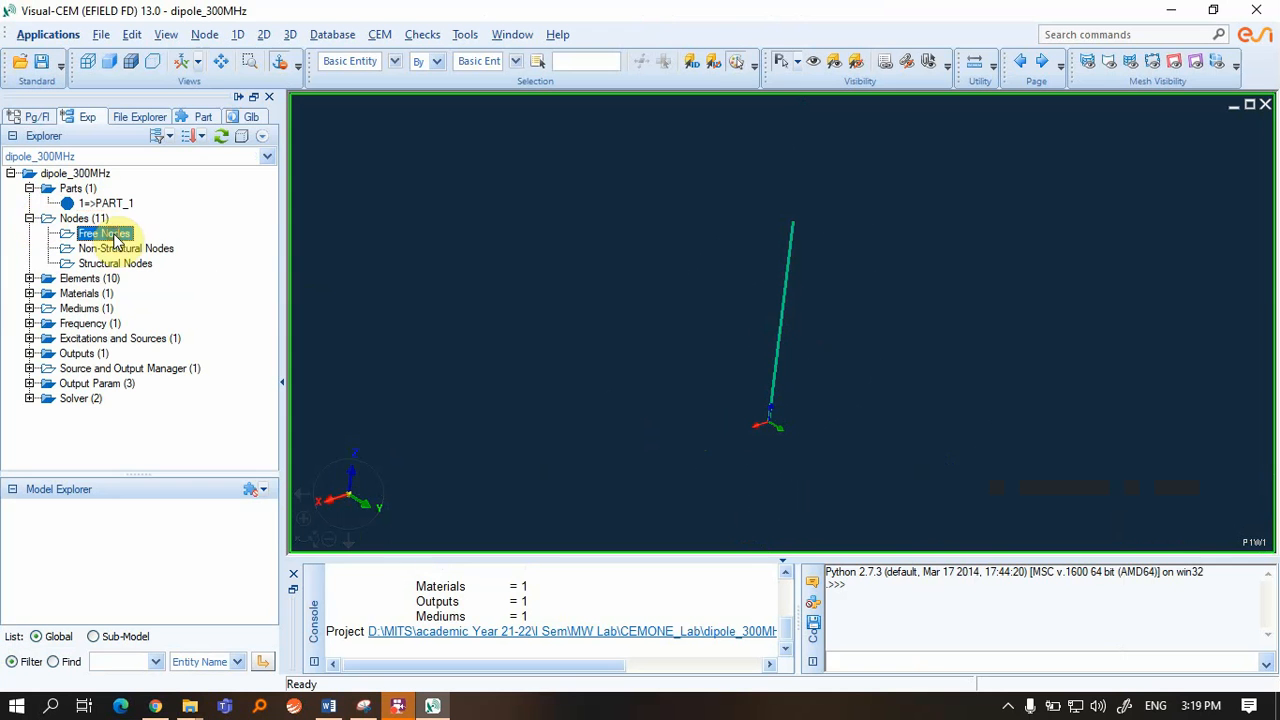
left_click(115, 248)
left_click(100, 263)
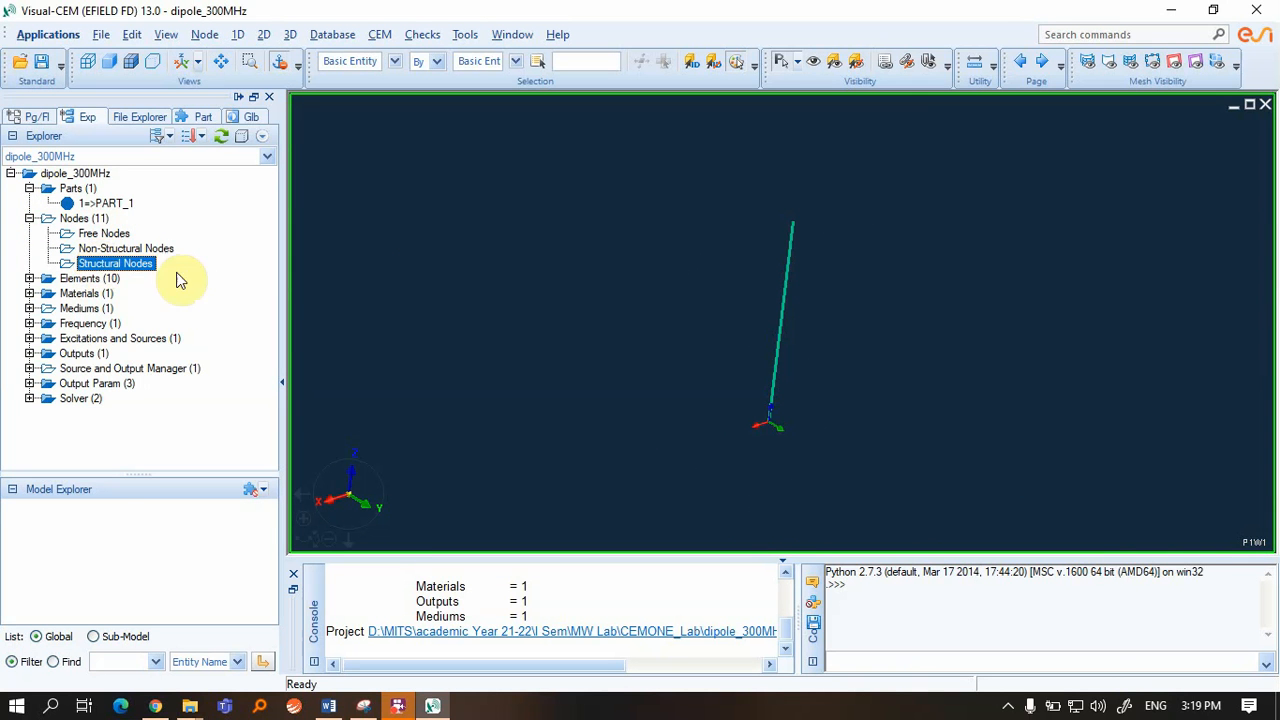
left_click(88, 278)
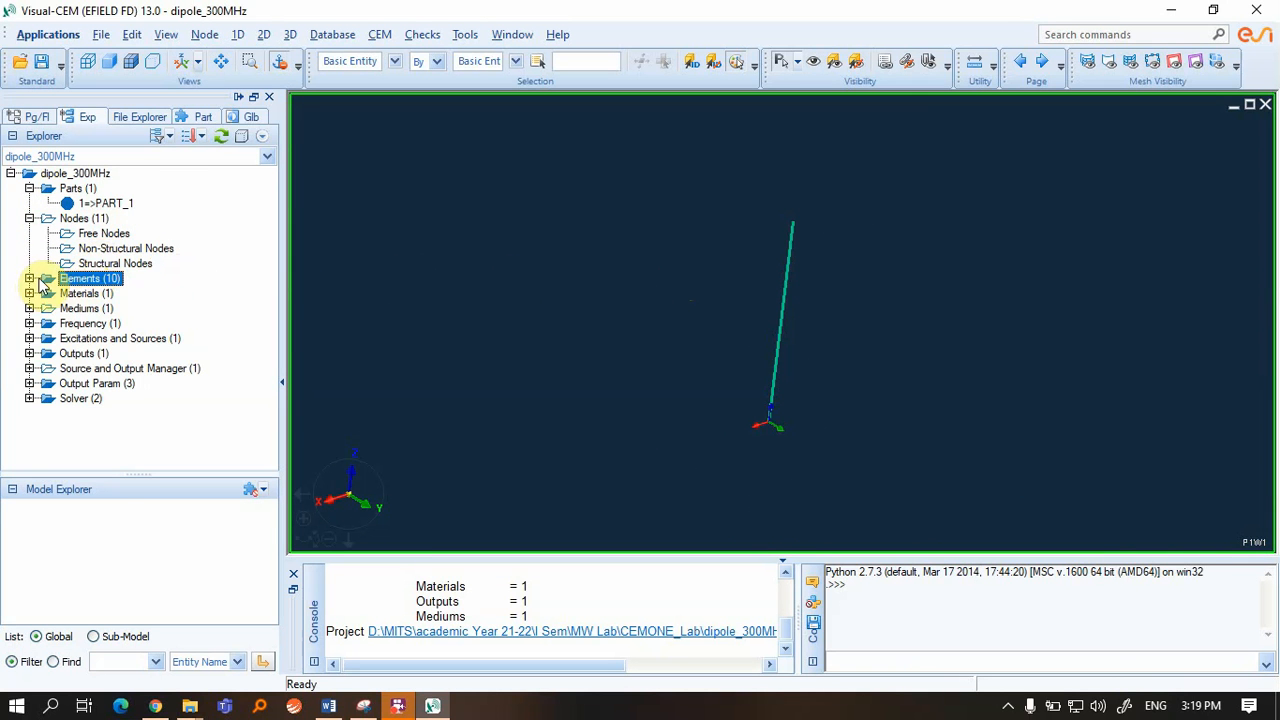
left_click(30, 279)
left_click(100, 293)
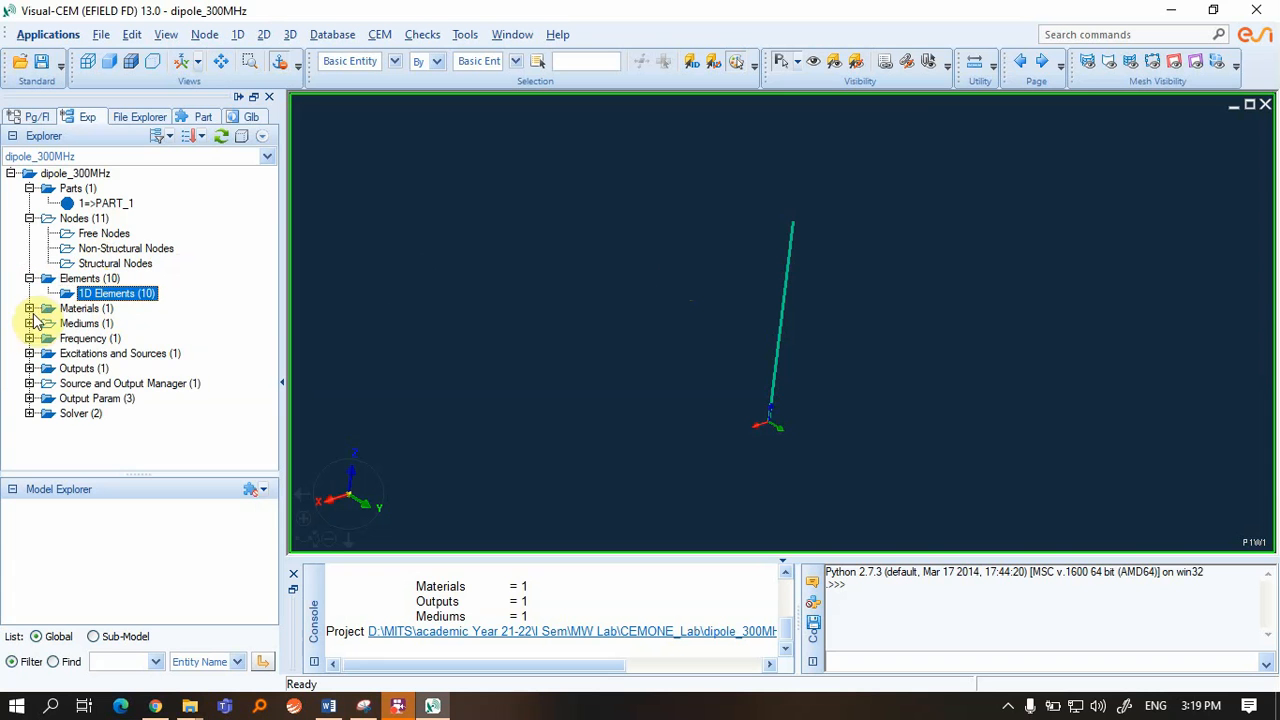
Inspect the wire material's properties and close them without changes
left_click(30, 308)
left_click(135, 325)
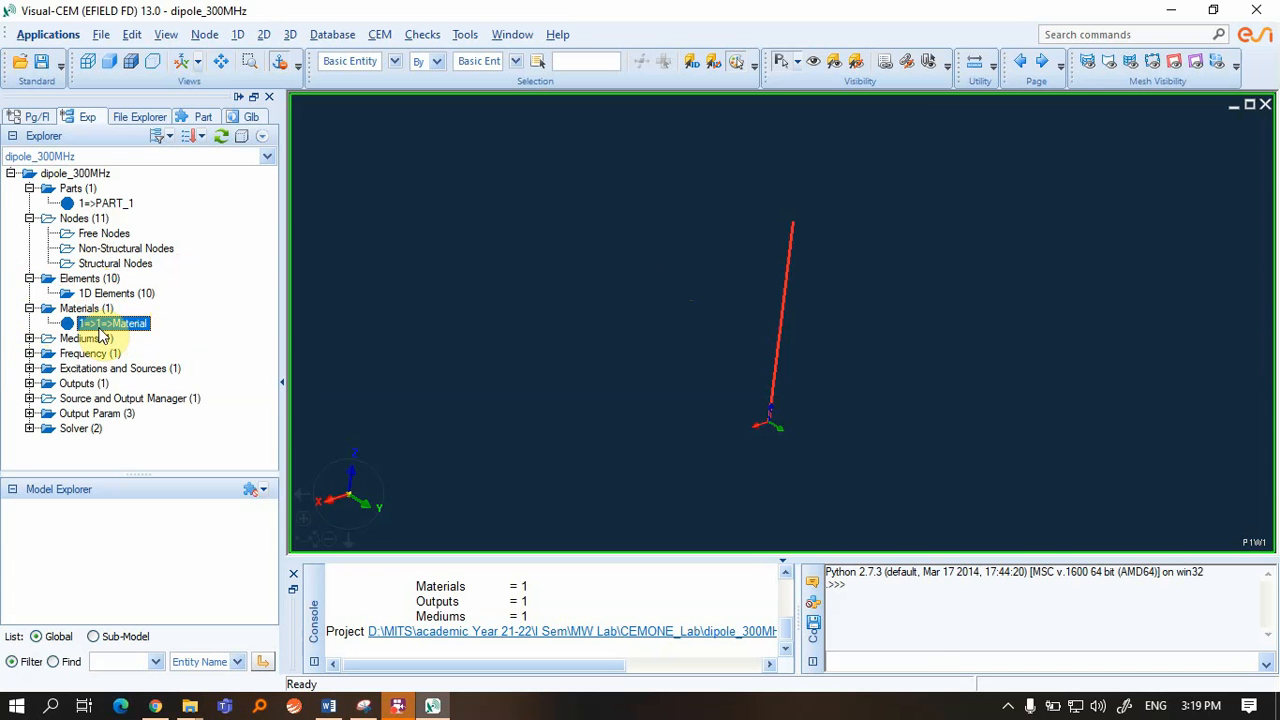
double_click(111, 325)
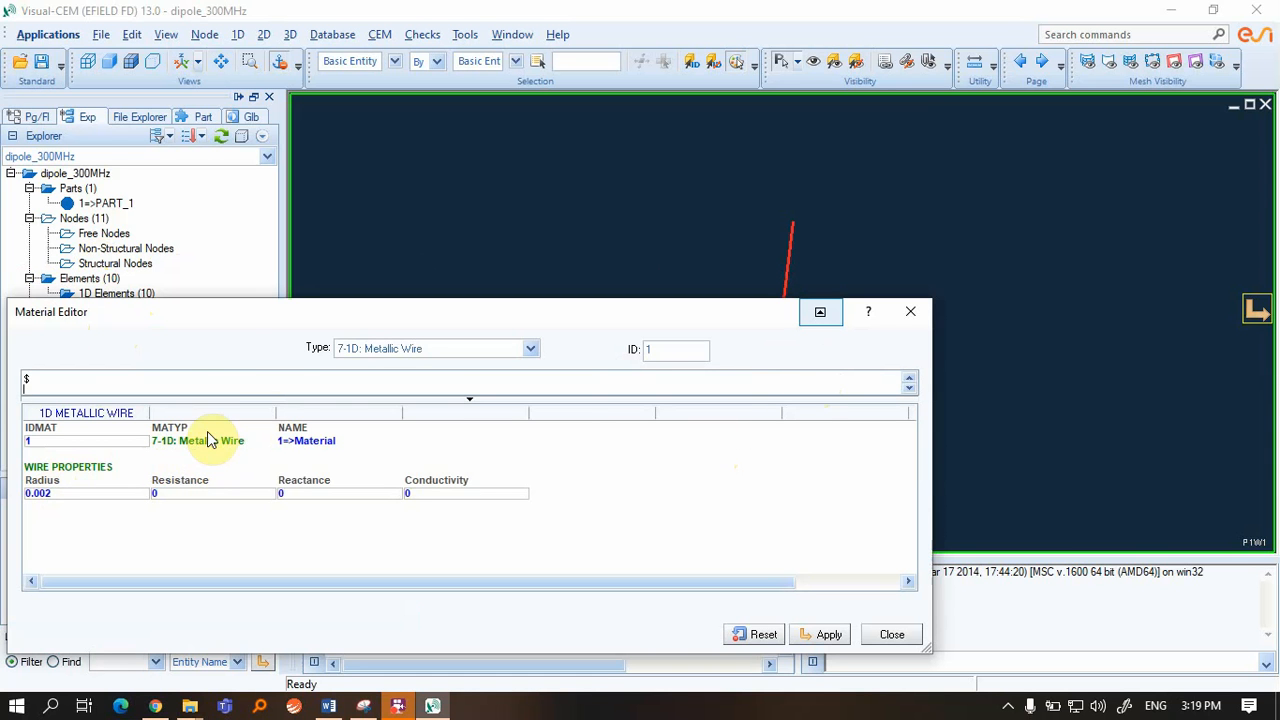
left_click(910, 312)
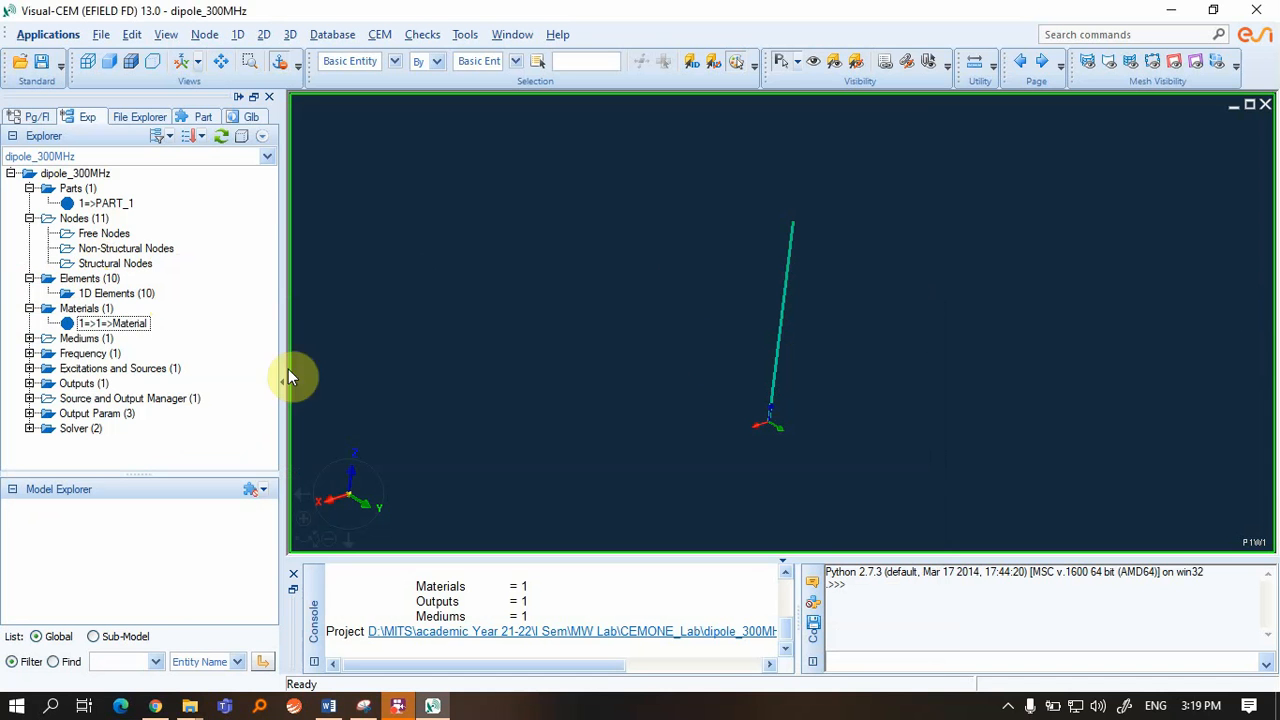
Review the EXTR medium definition containing part 1 and close its window
left_click(82, 338)
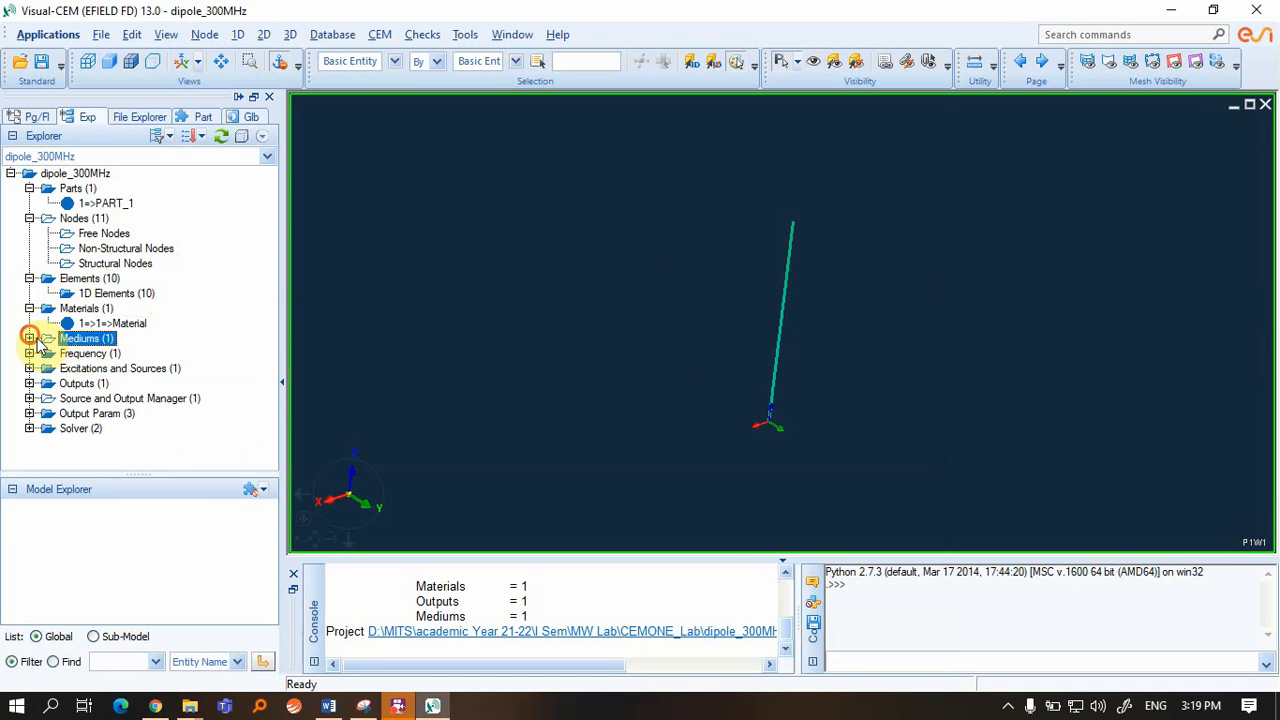
left_click(30, 338)
left_click(114, 355)
double_click(113, 356)
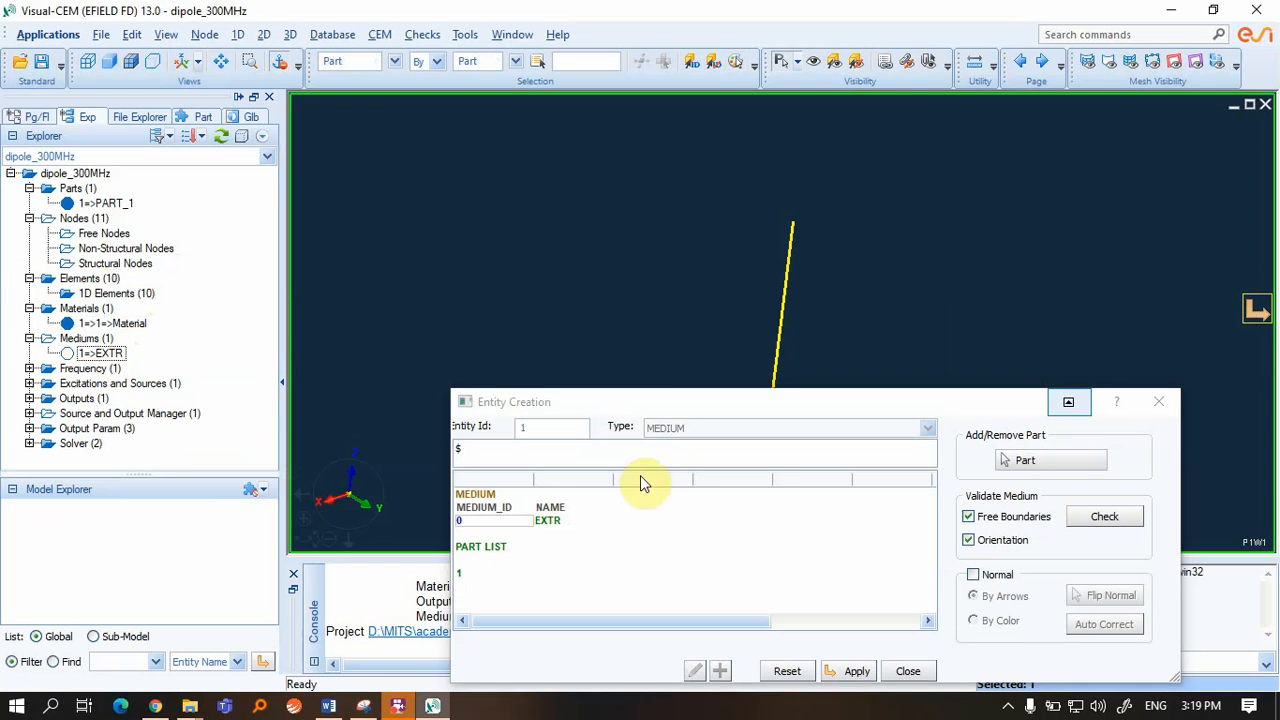
left_click_drag(667, 406, 548, 324)
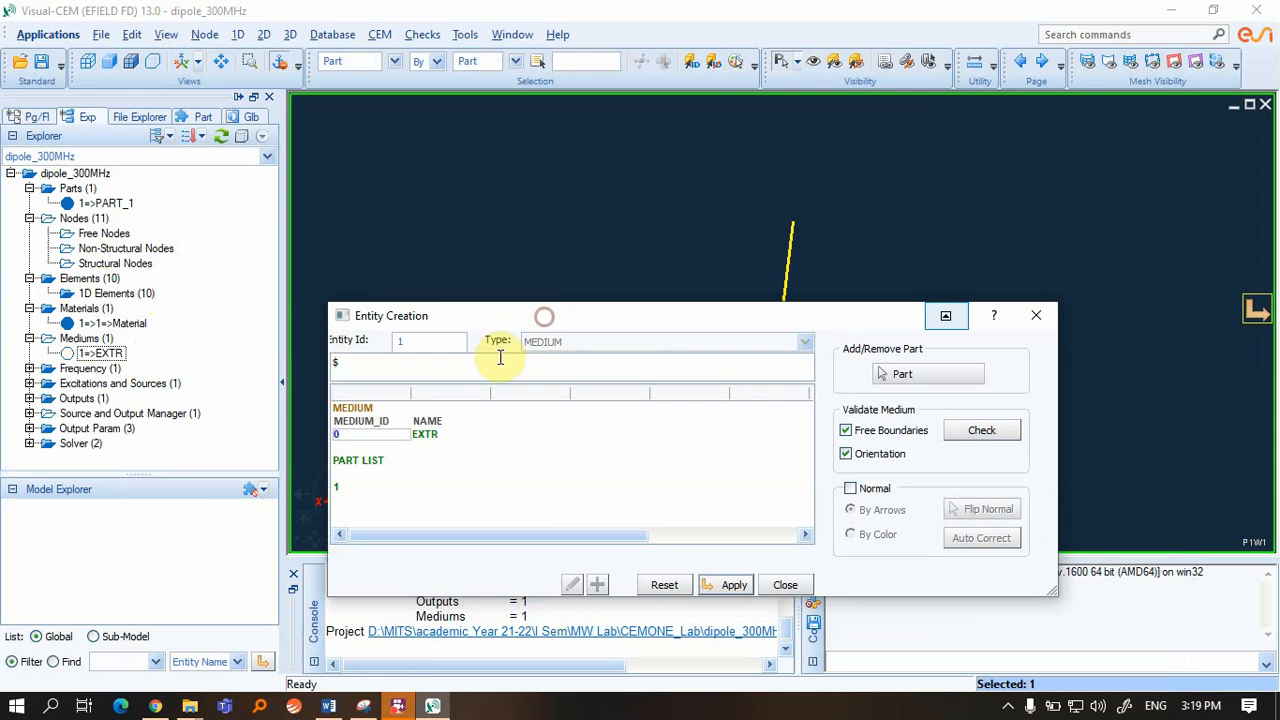
left_click(1036, 315)
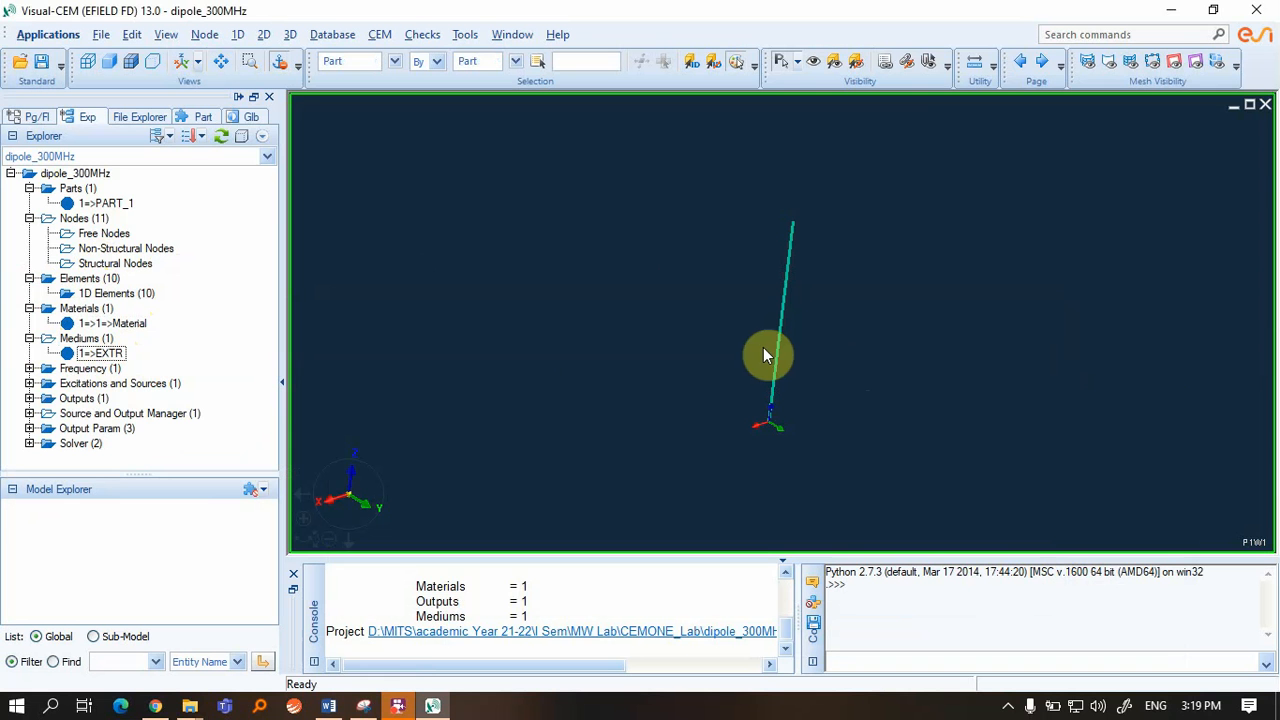
Change frequency 2 to a LINEAR INTERVAL of 20 frequencies, 250000000 to 320000000 Hz
left_click(30, 368)
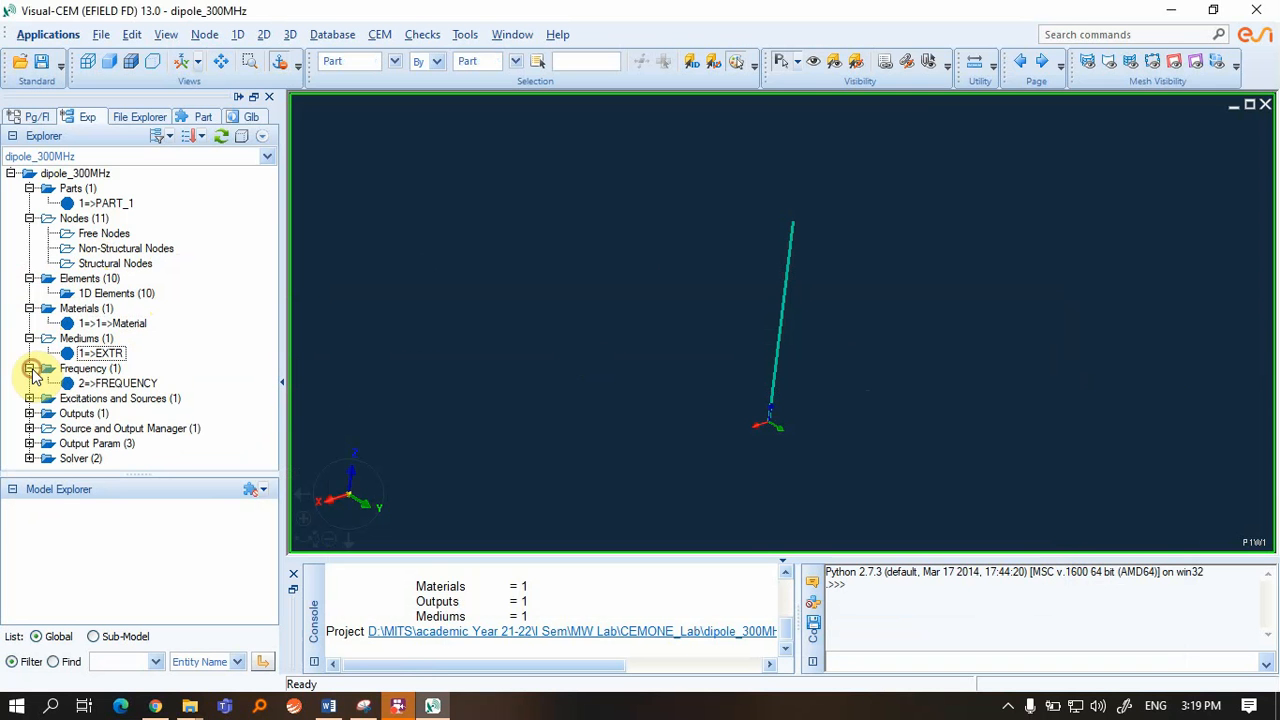
double_click(115, 383)
left_click_drag(540, 314, 542, 160)
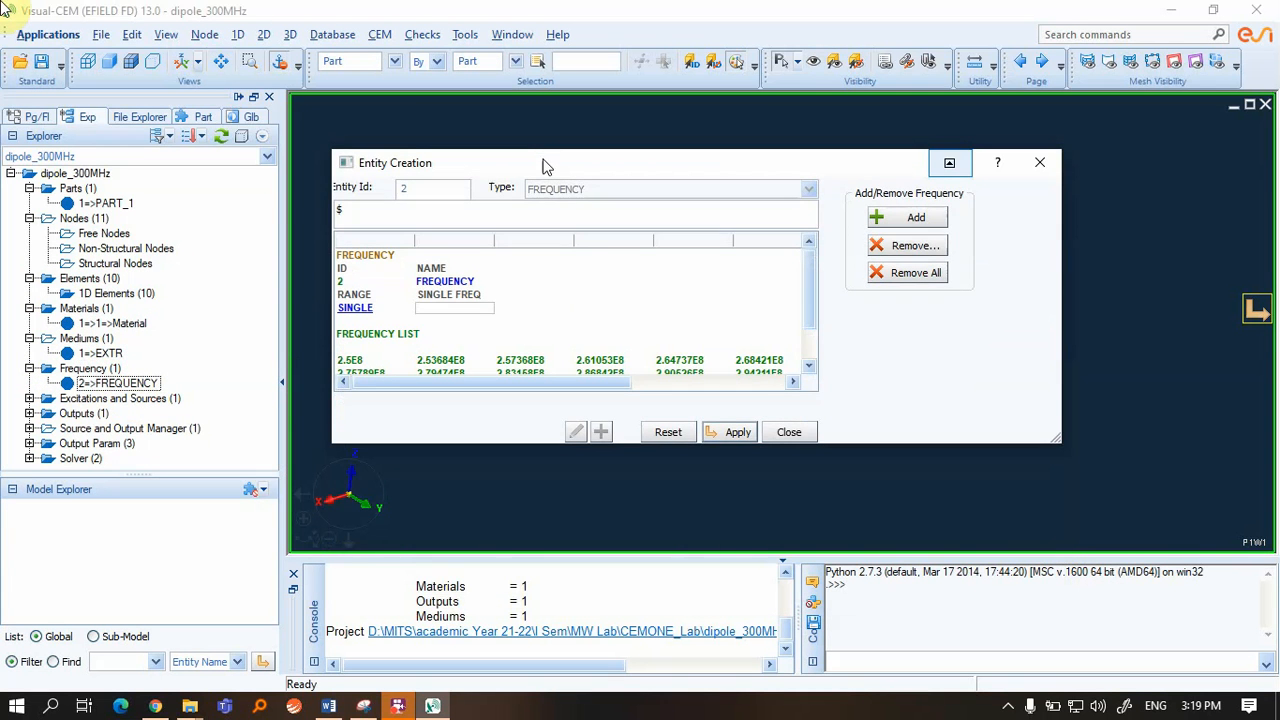
left_click_drag(605, 383, 516, 383)
scroll(470, 368, "down", 1)
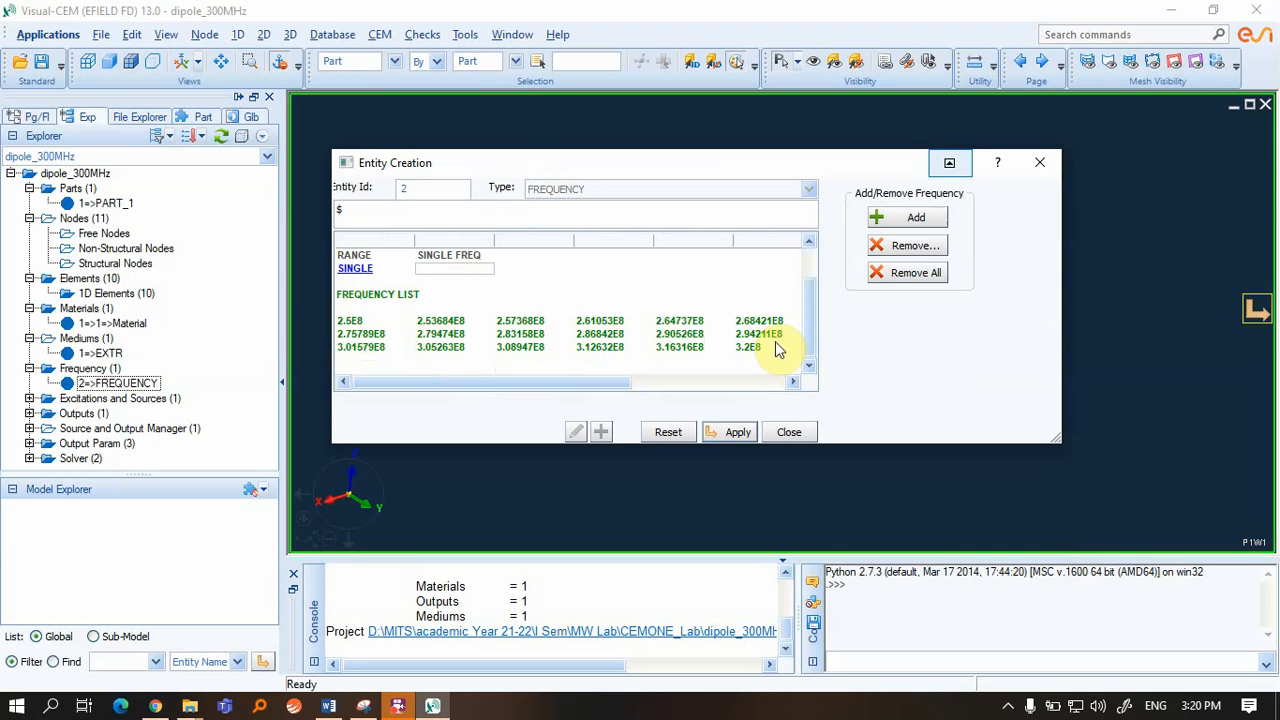
left_click(366, 270)
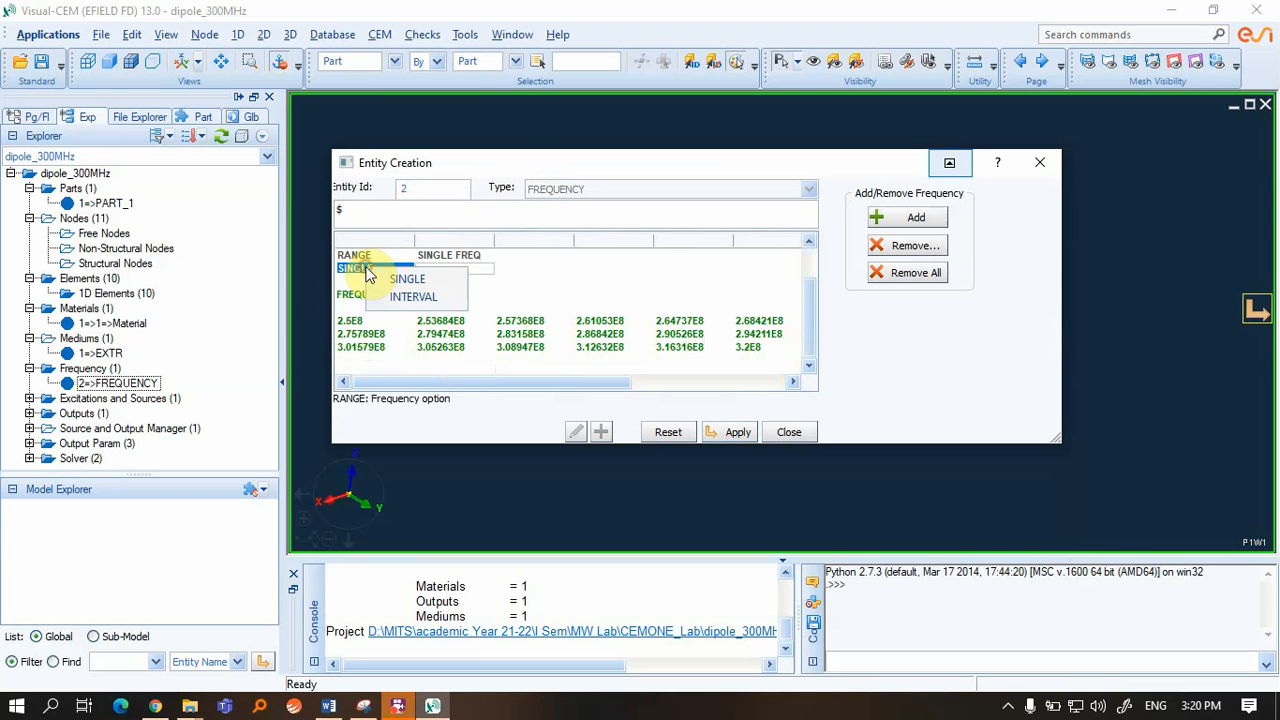
left_click(420, 296)
scroll(537, 329, "down", 1)
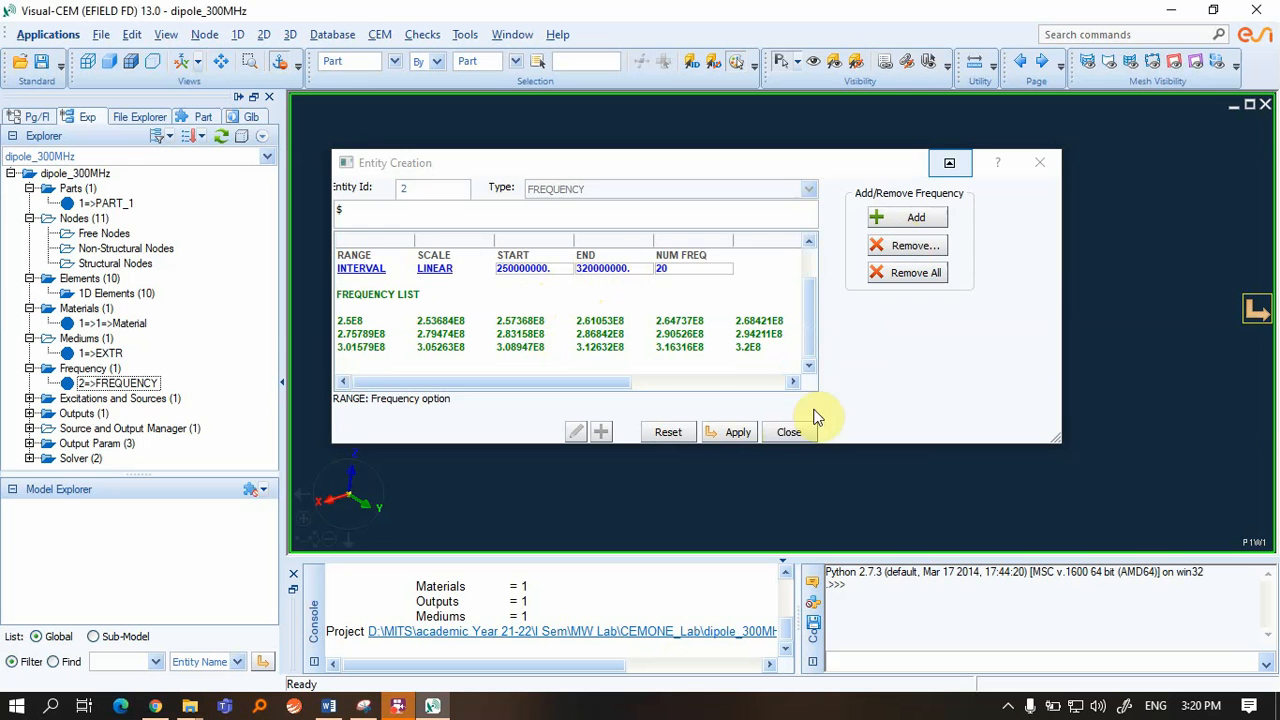
left_click(790, 432)
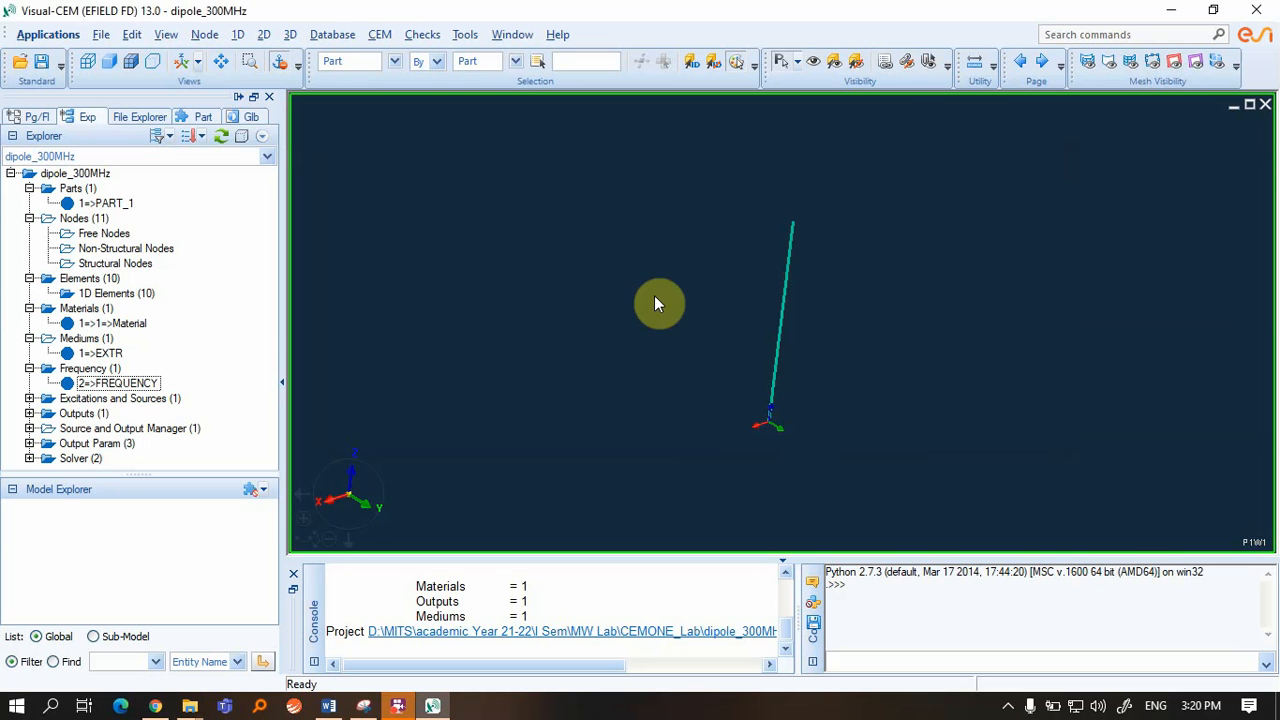
left_click(150, 398)
left_click(29, 398)
left_click(107, 413)
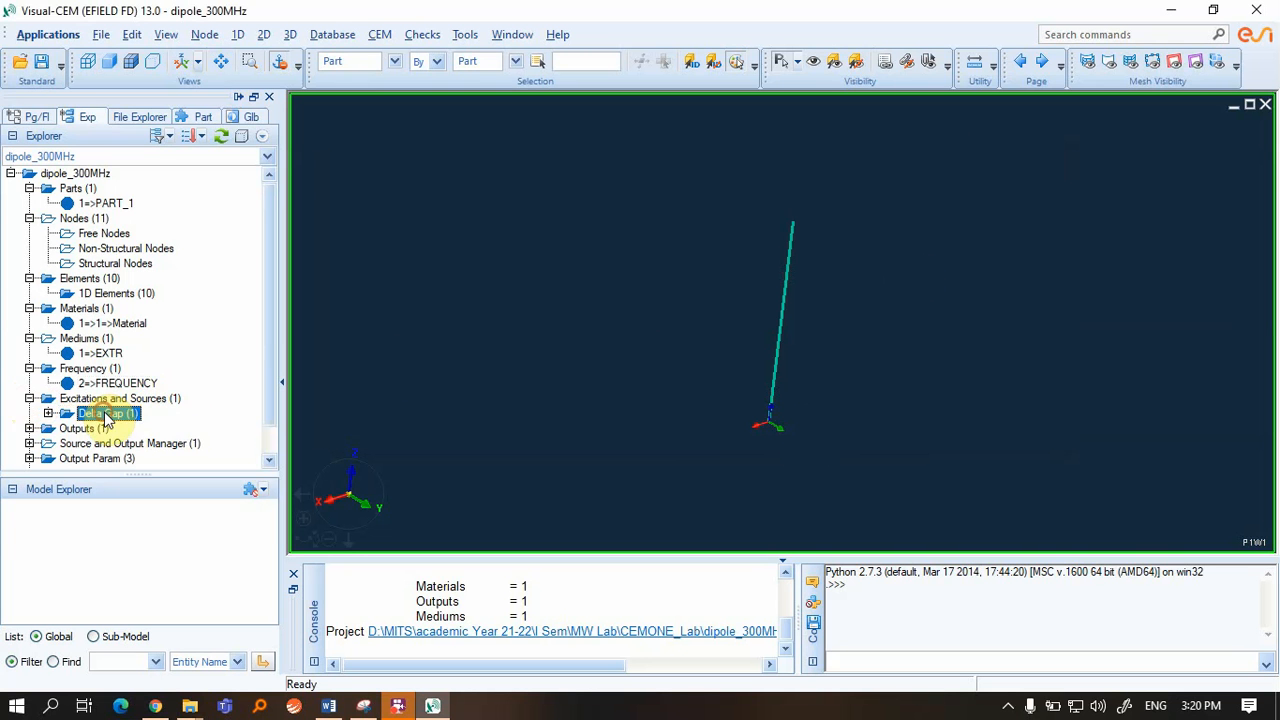
left_click(48, 413)
double_click(130, 428)
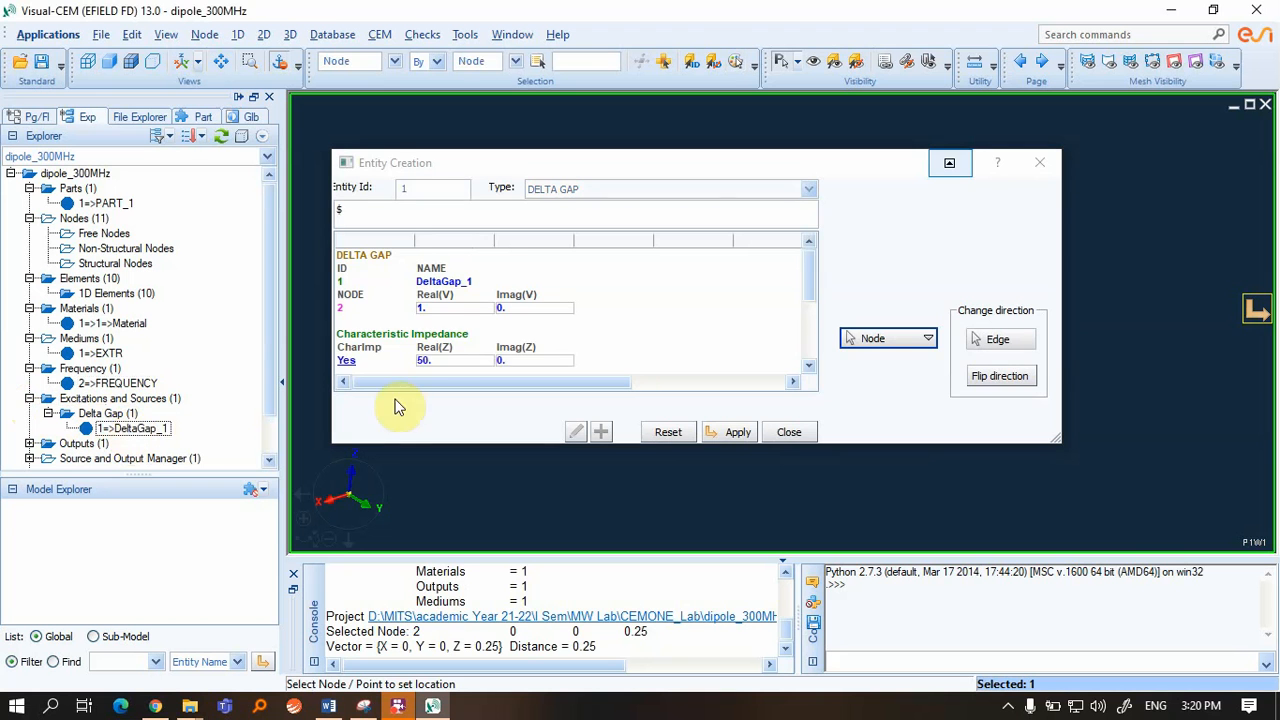
scroll(443, 343, "down", 1)
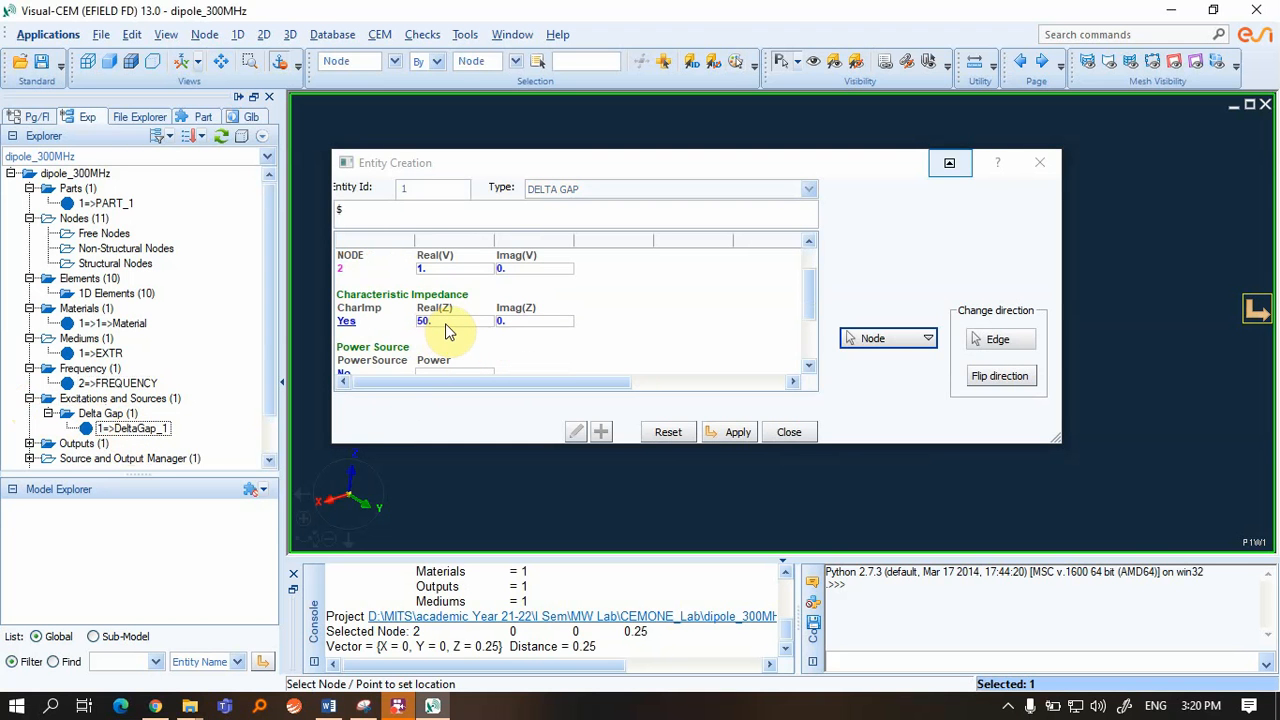
left_click_drag(580, 163, 211, 219)
scroll(778, 322, "up", 5)
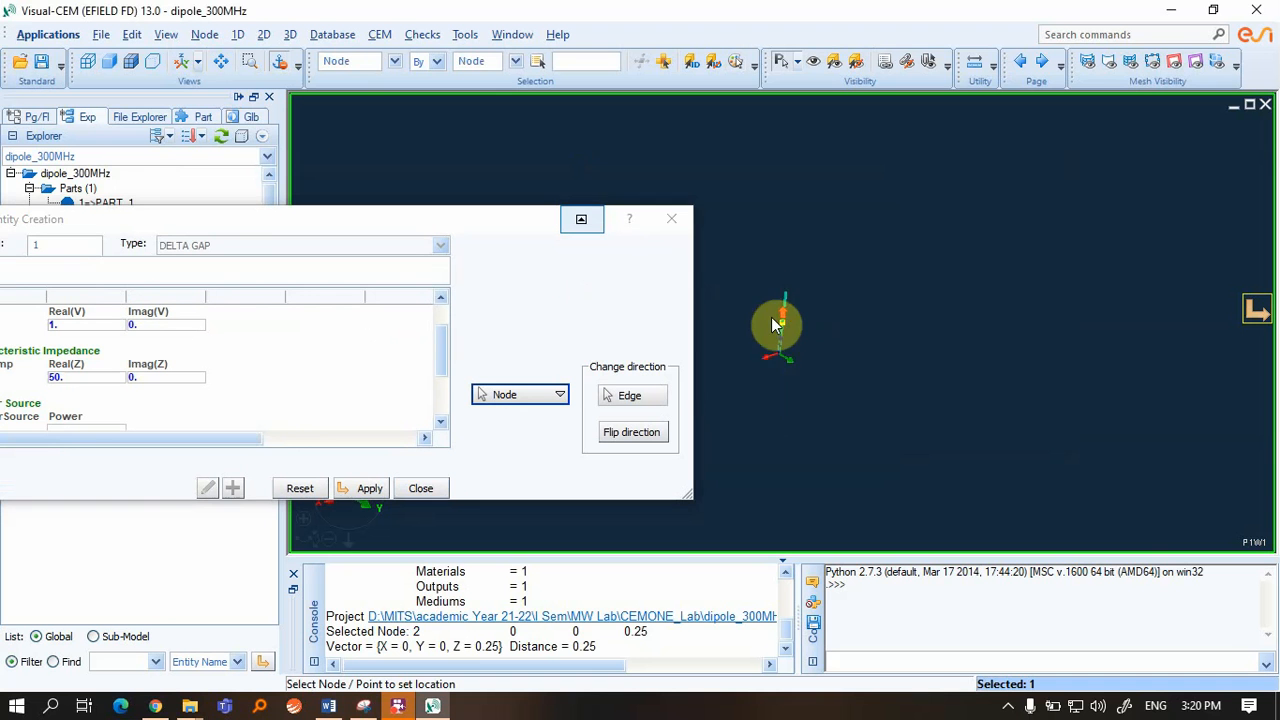
scroll(746, 303, "down", 3)
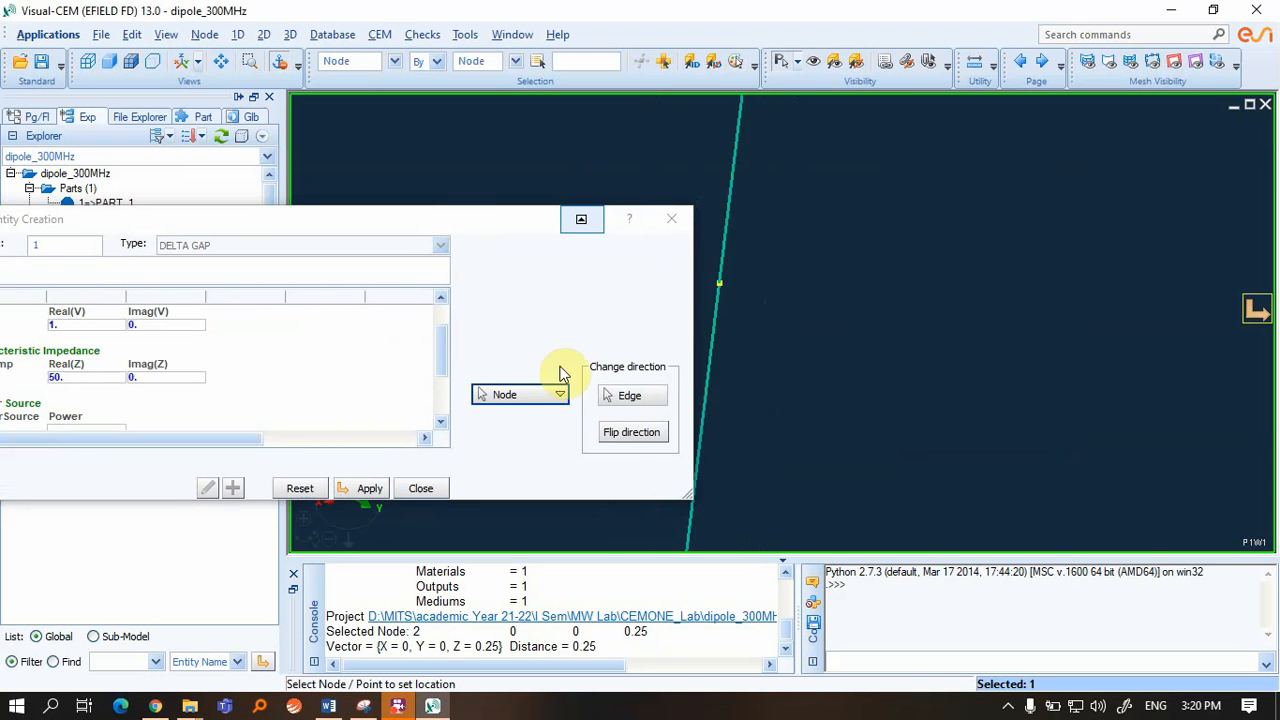
left_click(671, 218)
scroll(618, 345, "down", 5)
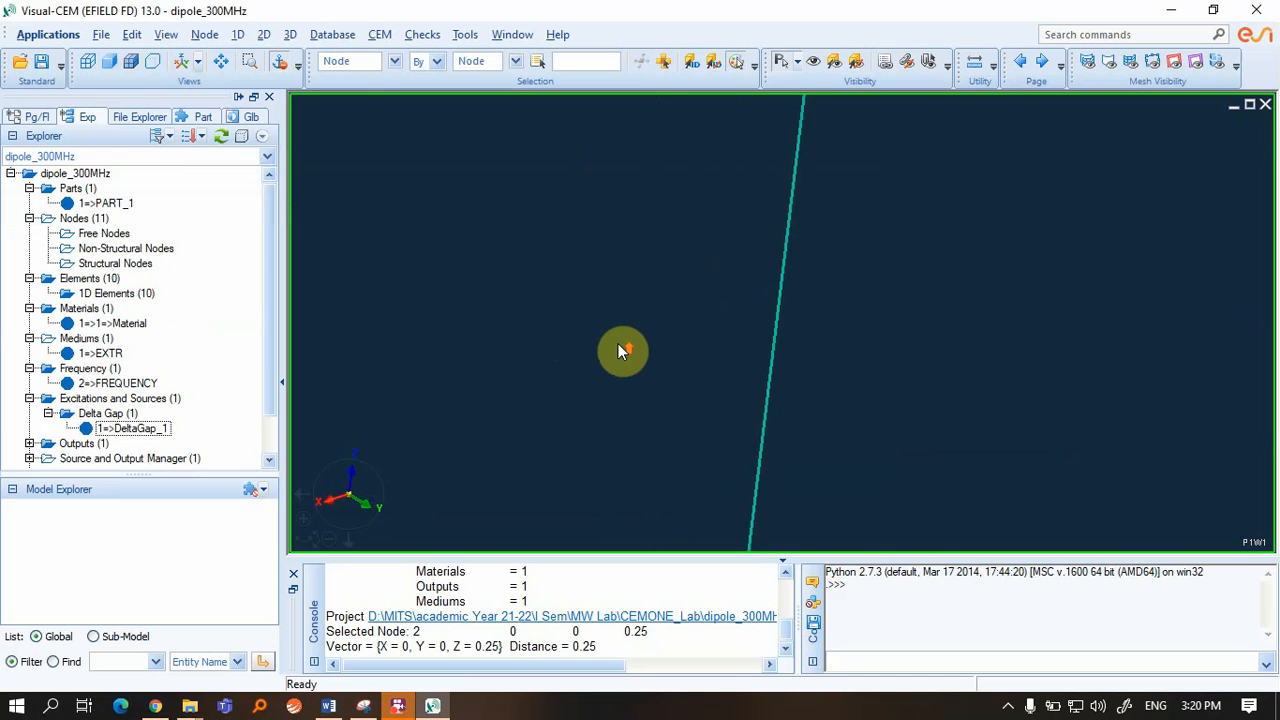
scroll(618, 351, "up", 3)
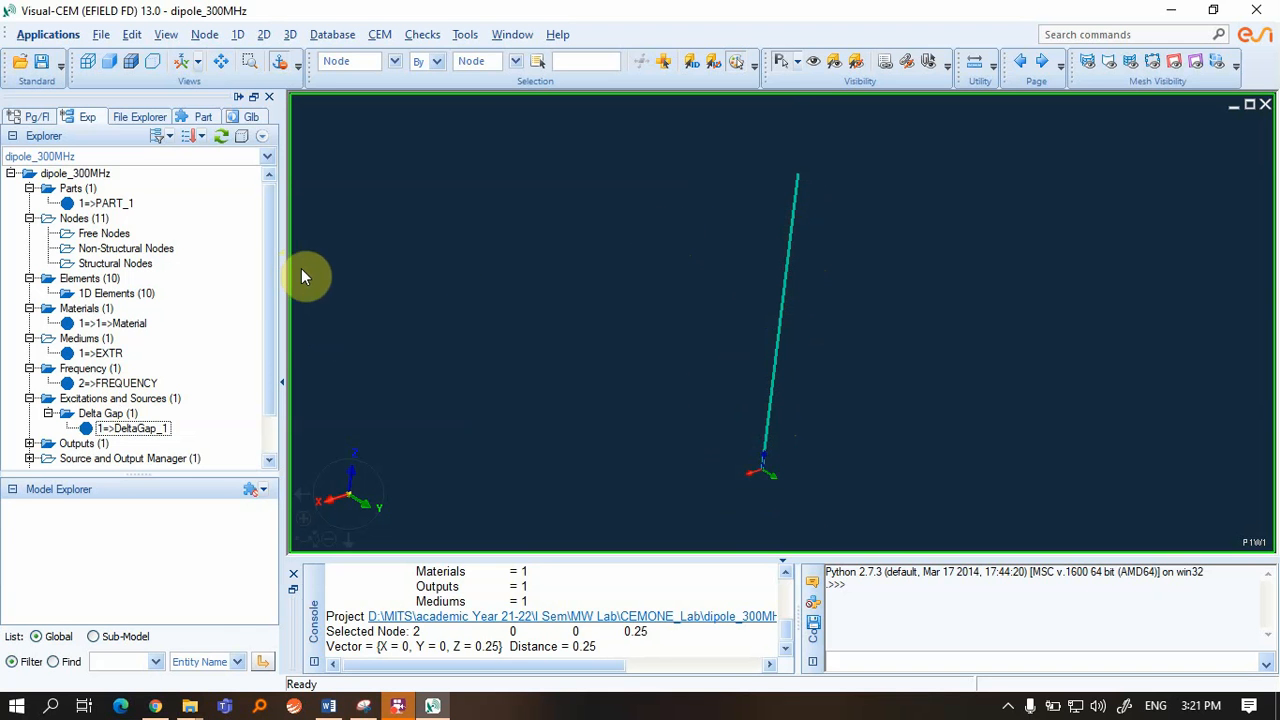
Start the EFIELD FD solver run from CEM > Job Manager
left_click(382, 34)
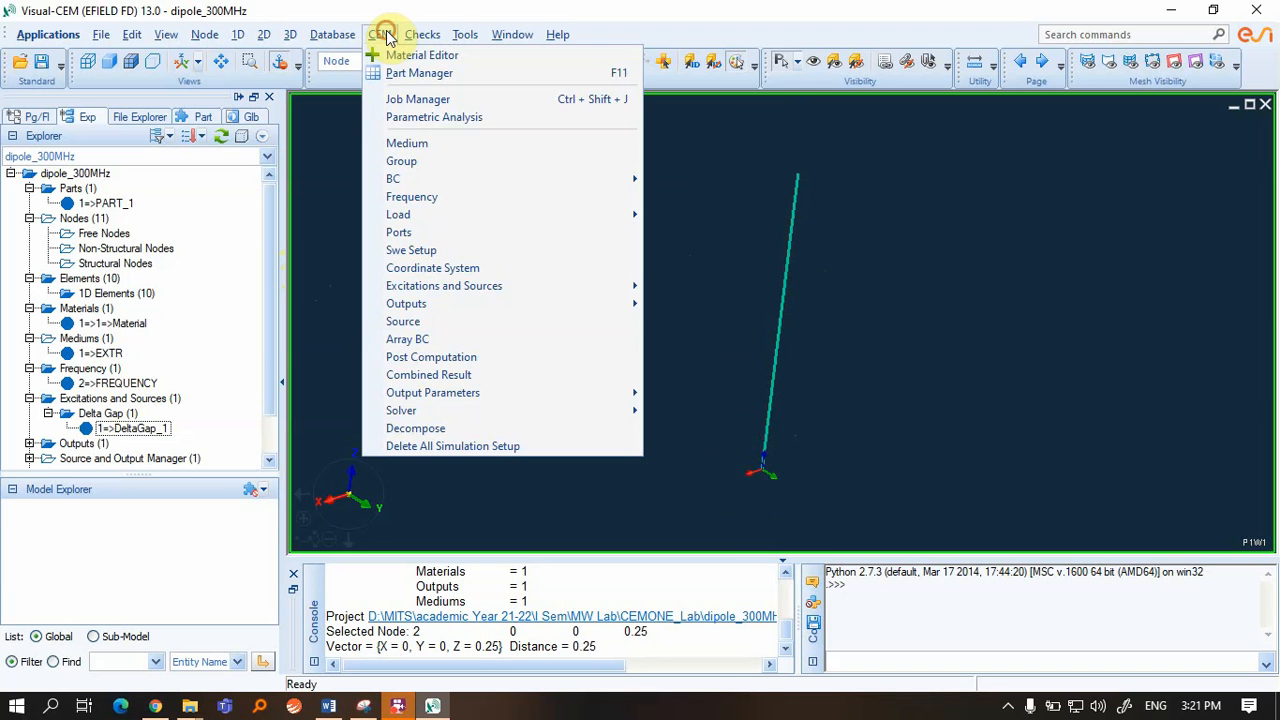
left_click(394, 98)
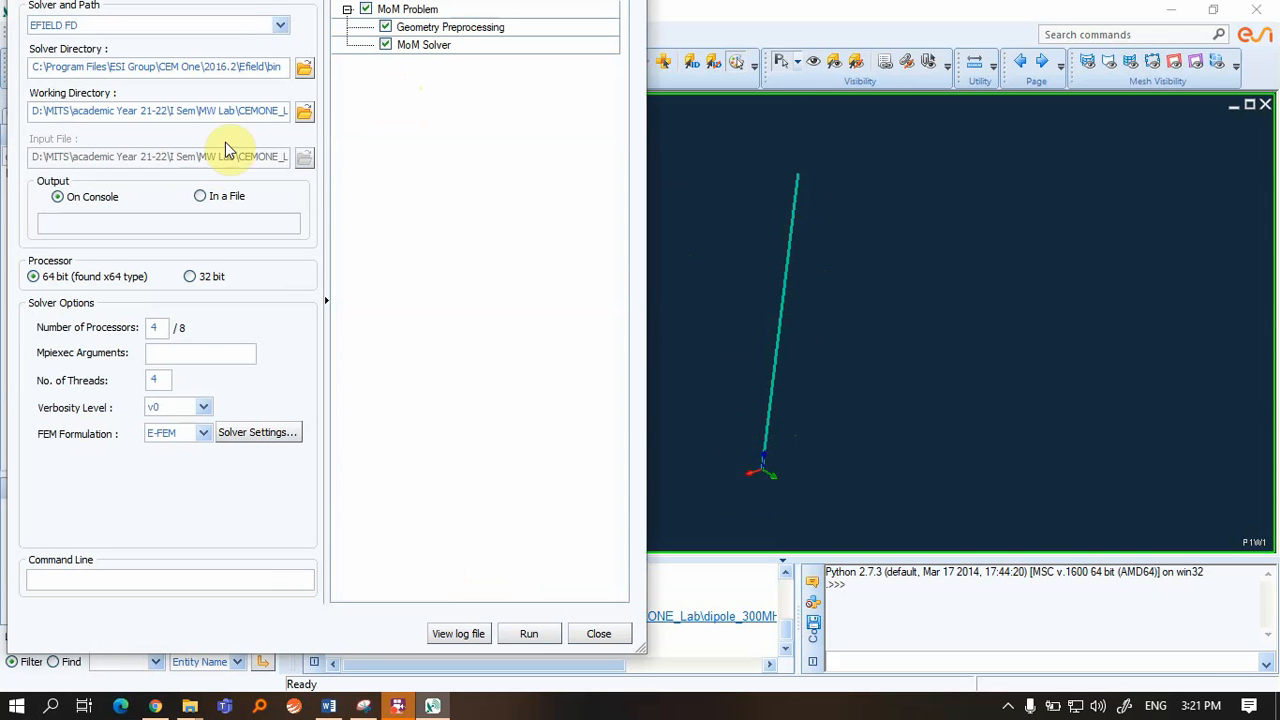
left_click(531, 634)
Supply the license server port@host so the solver finishes writing dipole.erfh5, then dismiss its console
left_click(226, 216)
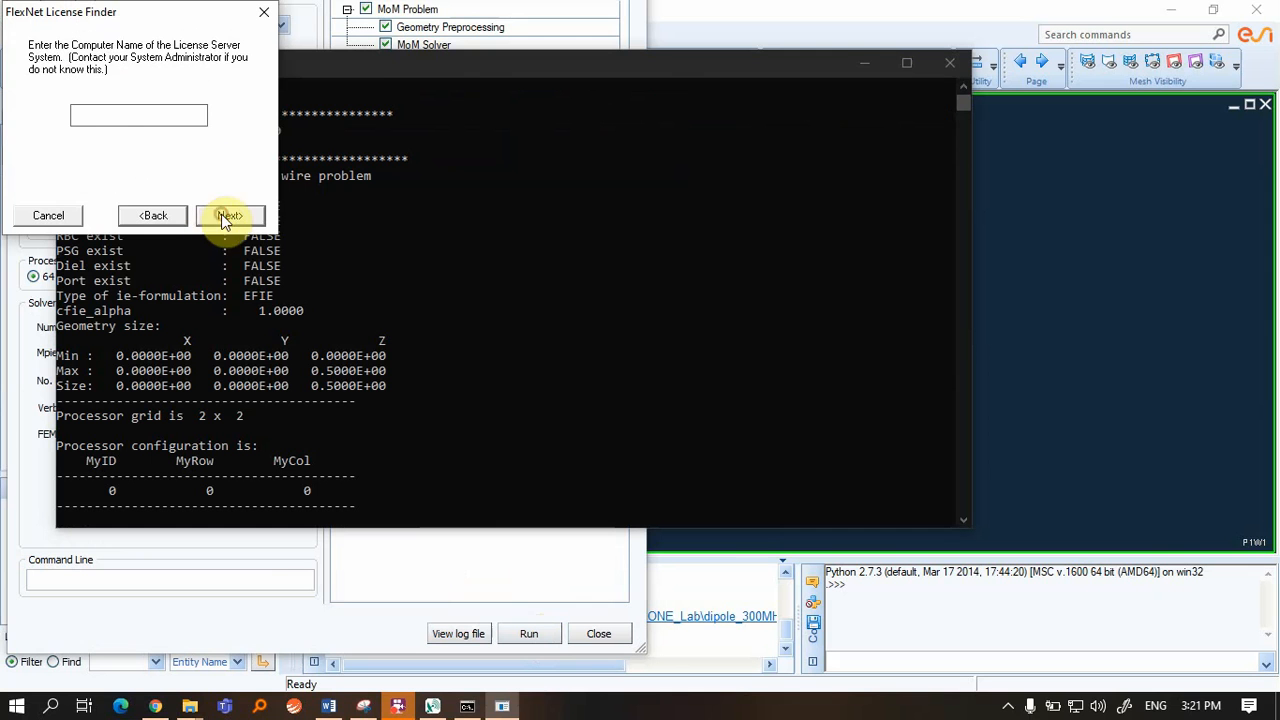
left_click(178, 114)
type("27000@cem")
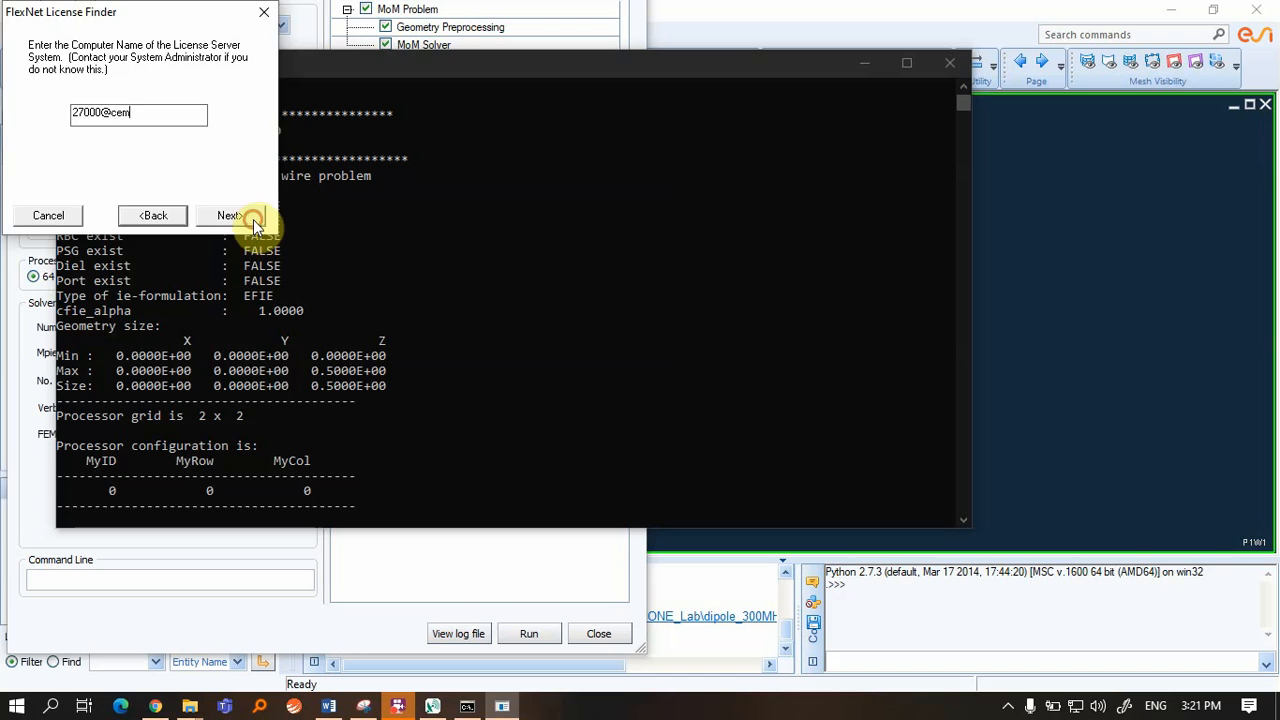
left_click(253, 219)
left_click(253, 219)
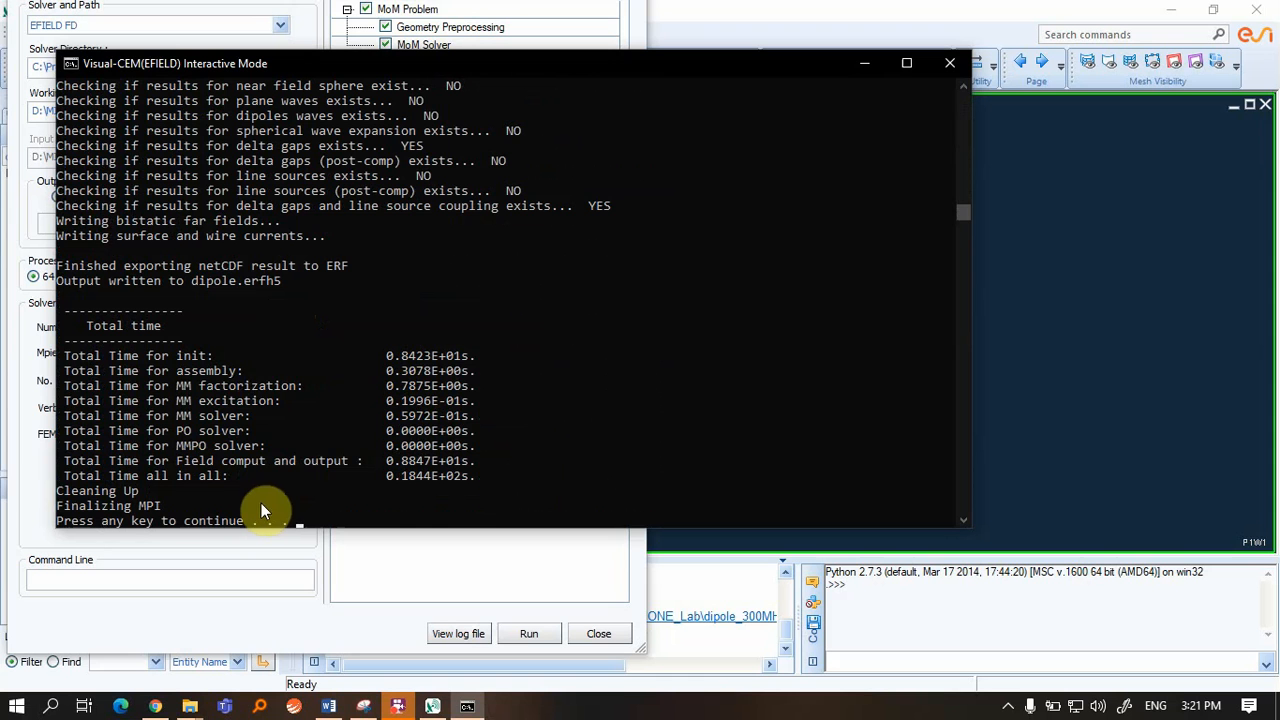
key("Return")
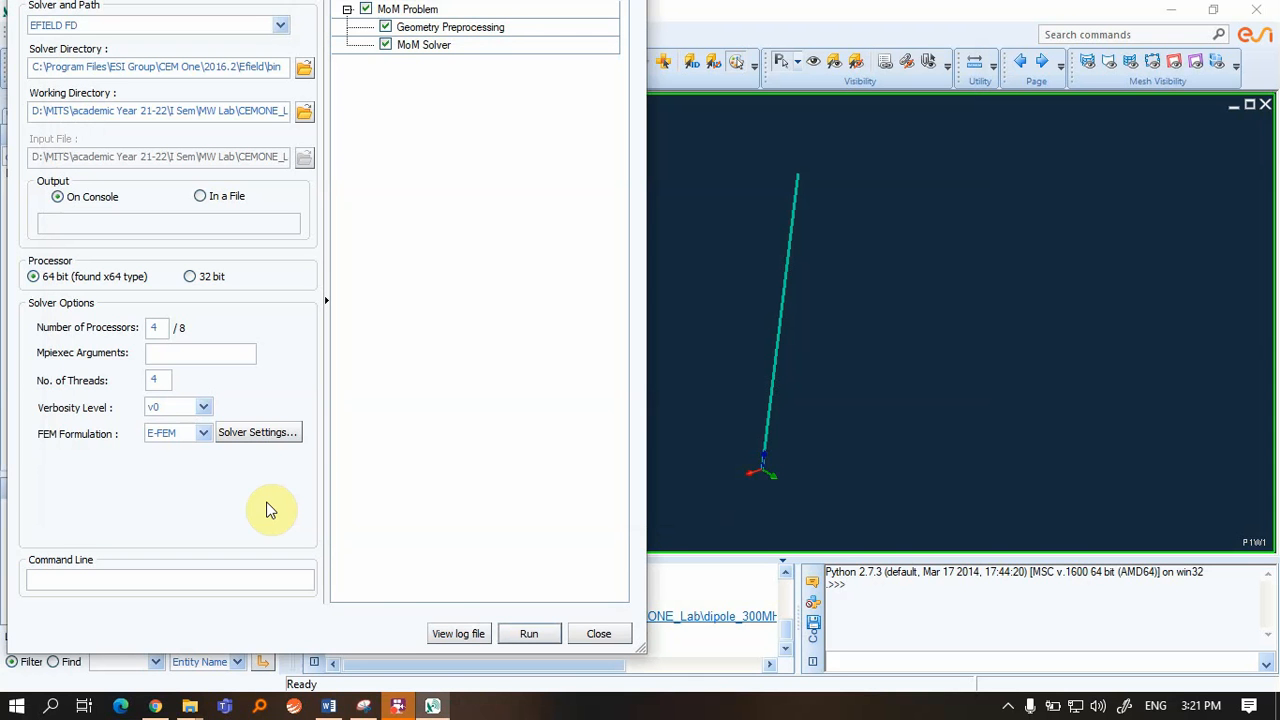
Close the Job Manager and switch to Visual-Viewer via Applications > Viewer
left_click(598, 632)
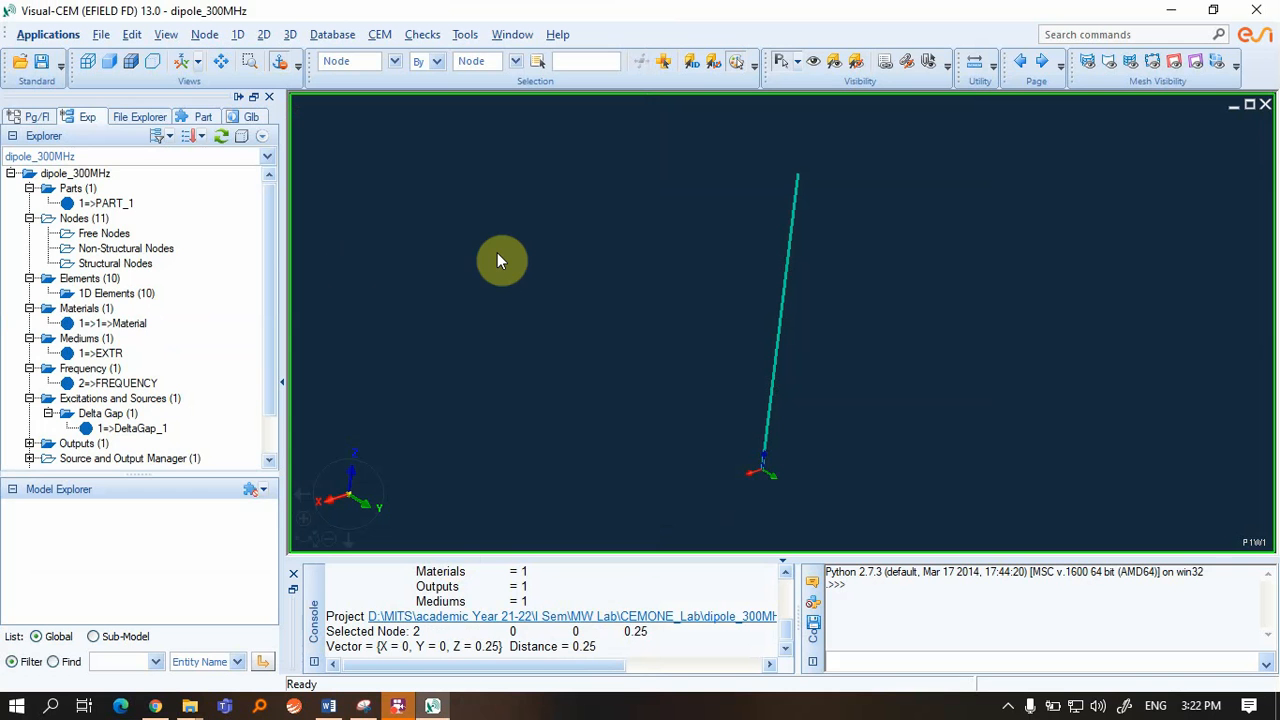
left_click(46, 38)
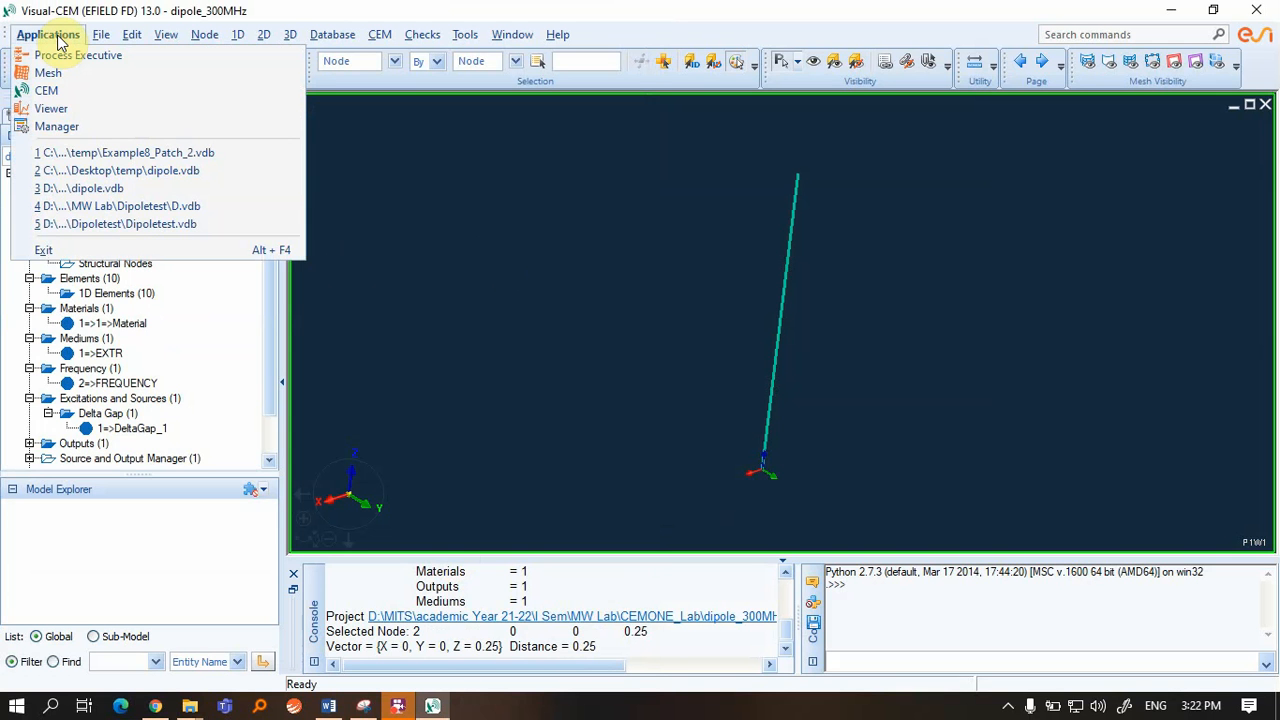
left_click(92, 107)
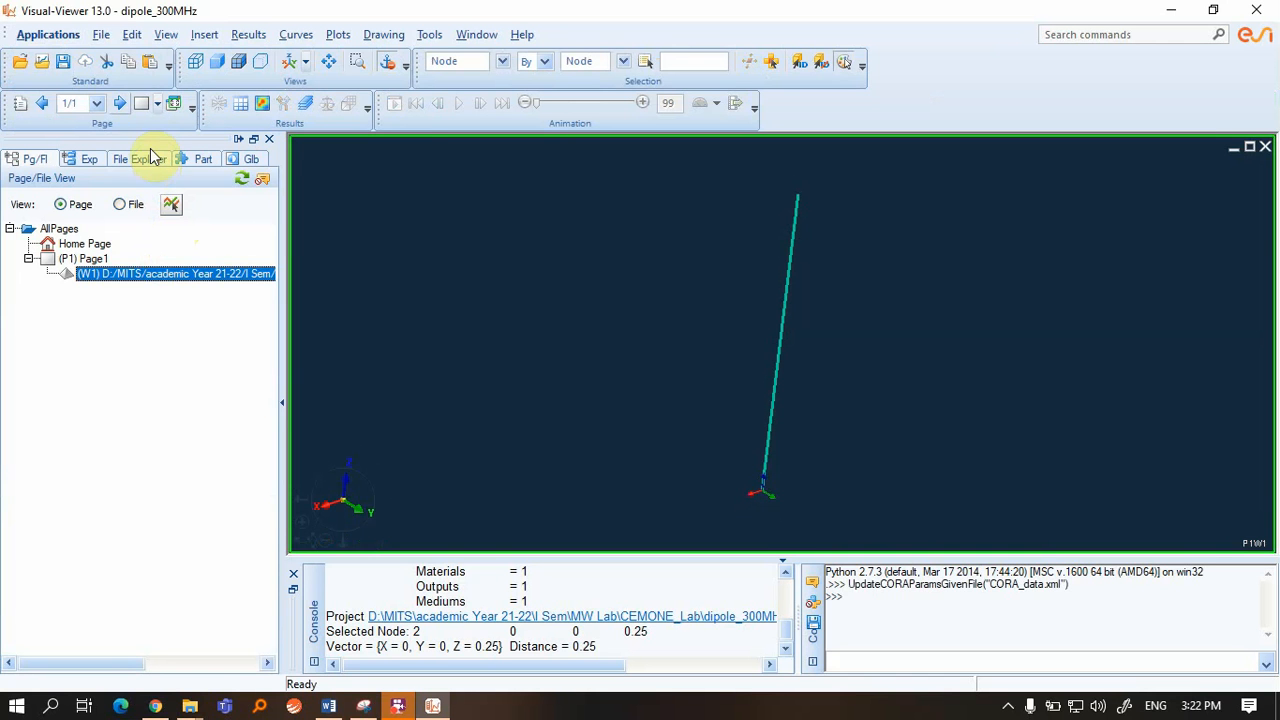
left_click(102, 36)
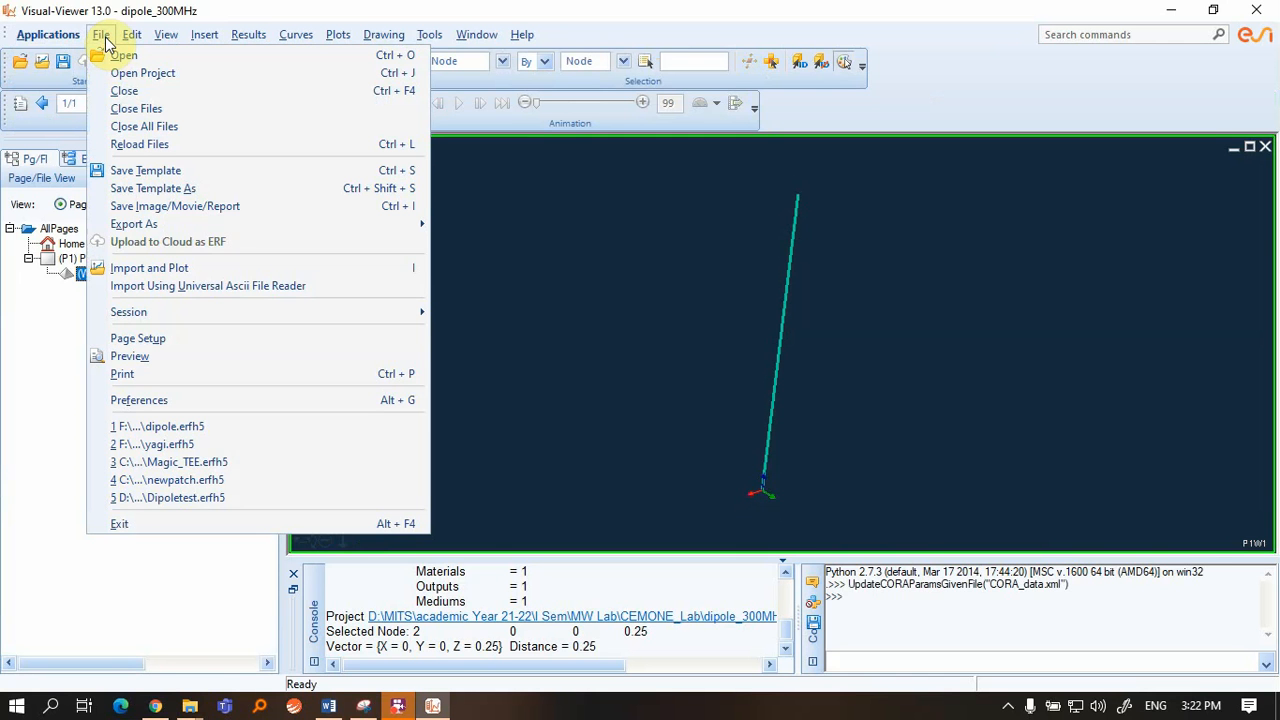
Import and plot the dipole.erfh5 results file with File > Import and Plot
left_click(155, 270)
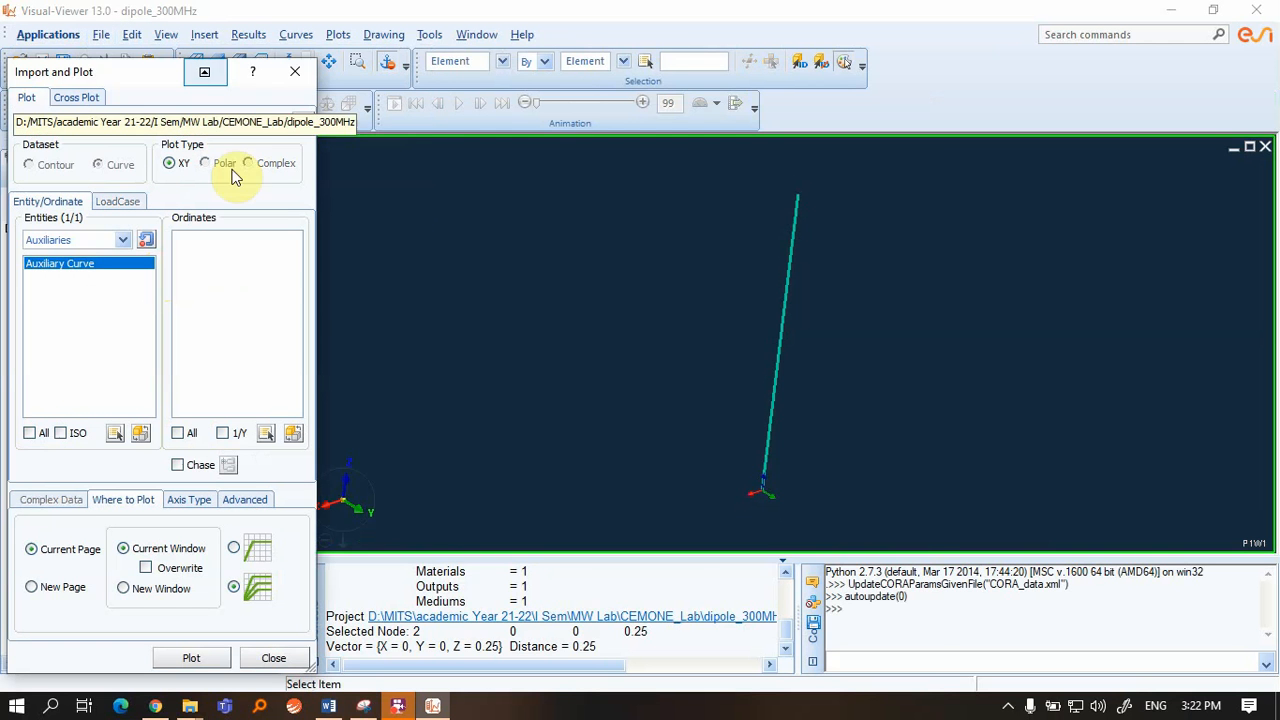
left_click(303, 123)
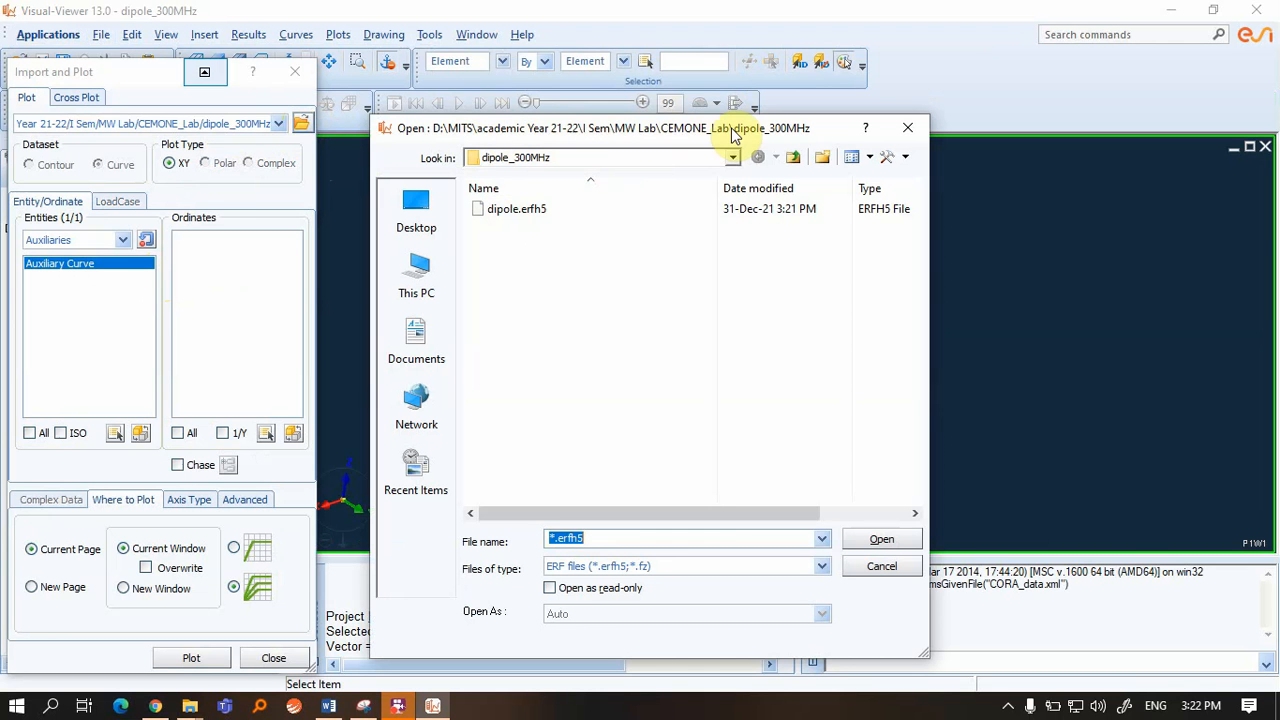
left_click(537, 210)
left_click(892, 541)
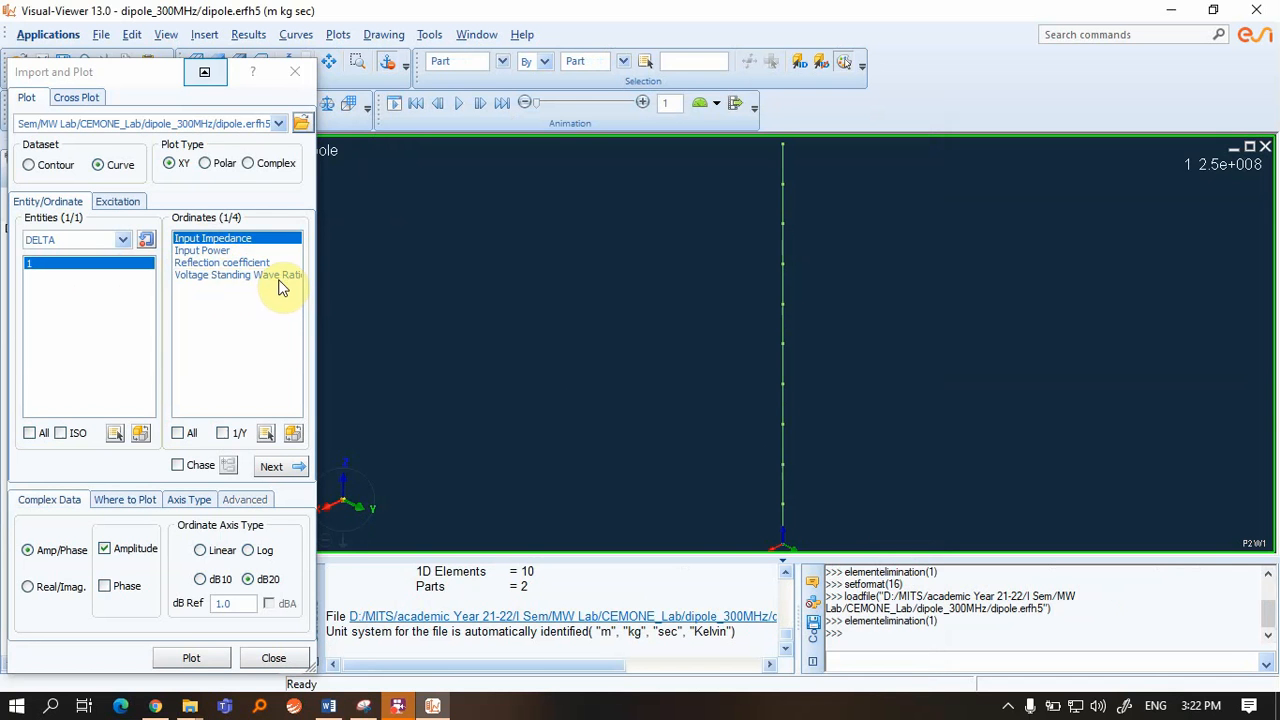
Plot the reflection coefficient amplitude in dB20 against frequency
left_click(235, 264)
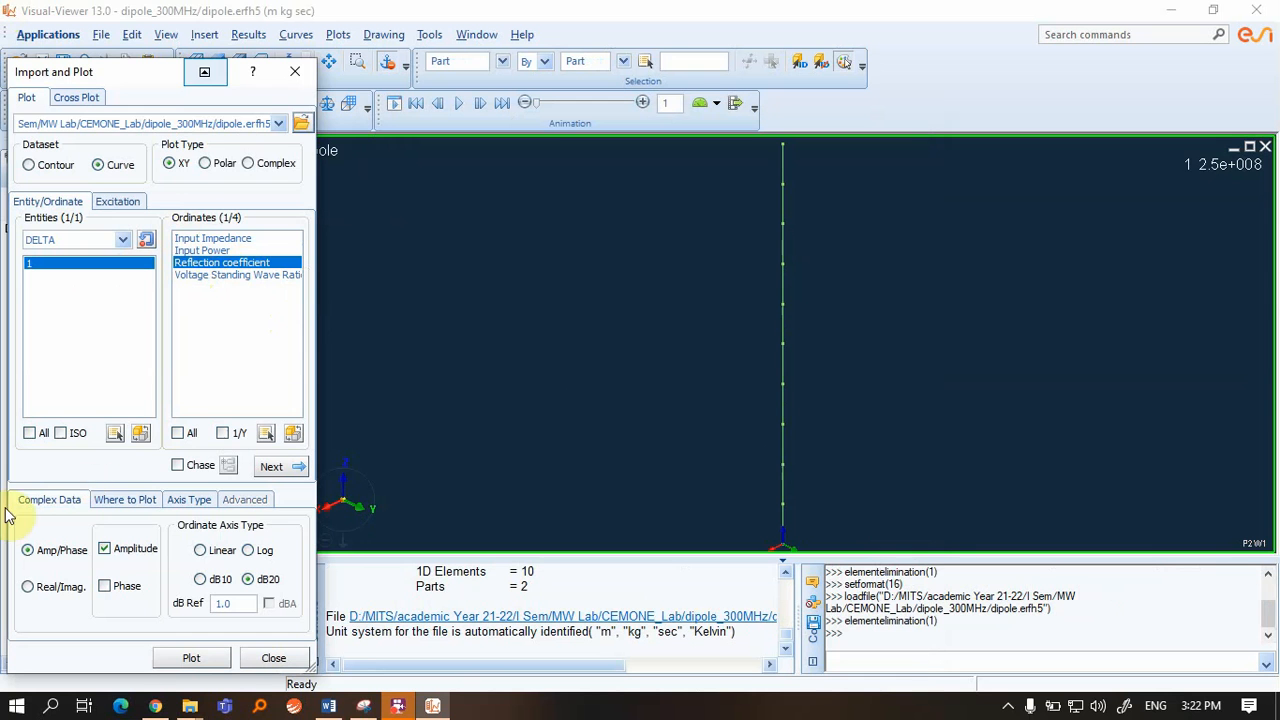
left_click(60, 503)
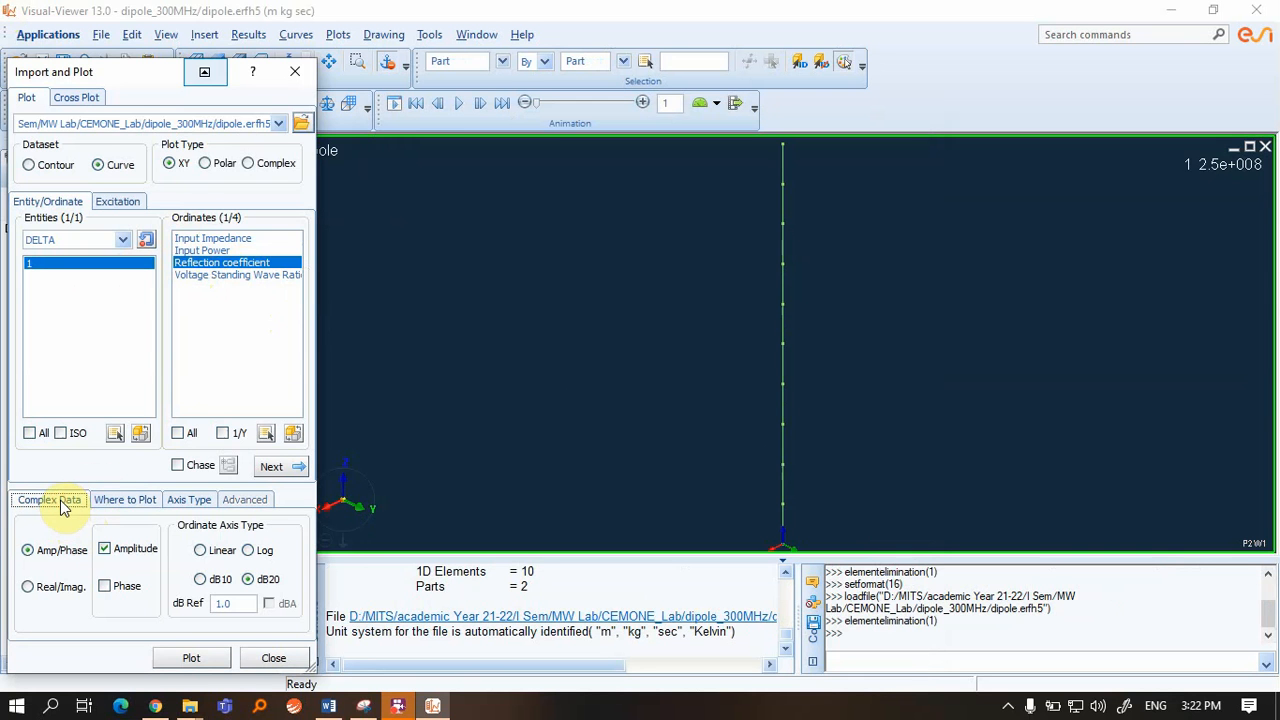
left_click(193, 657)
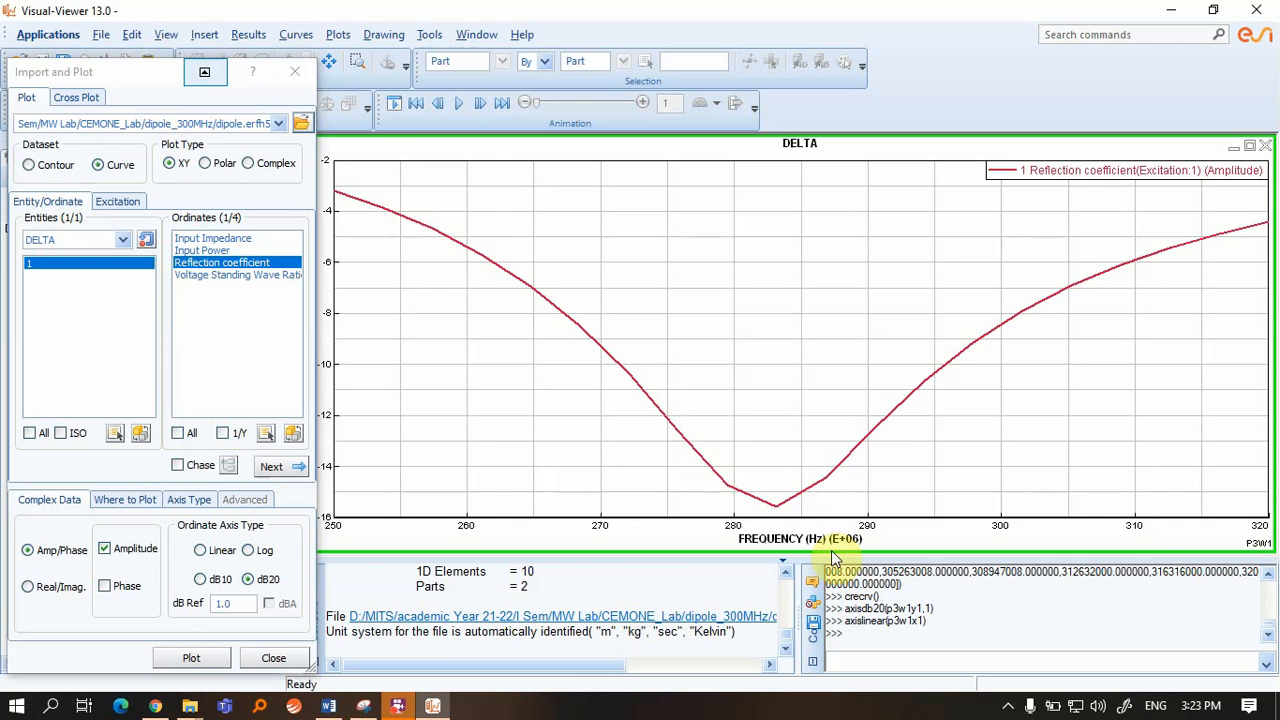
Pick the curve minimum and read -15.5608 dB at 2.83158e+08 Hz
left_click(776, 505)
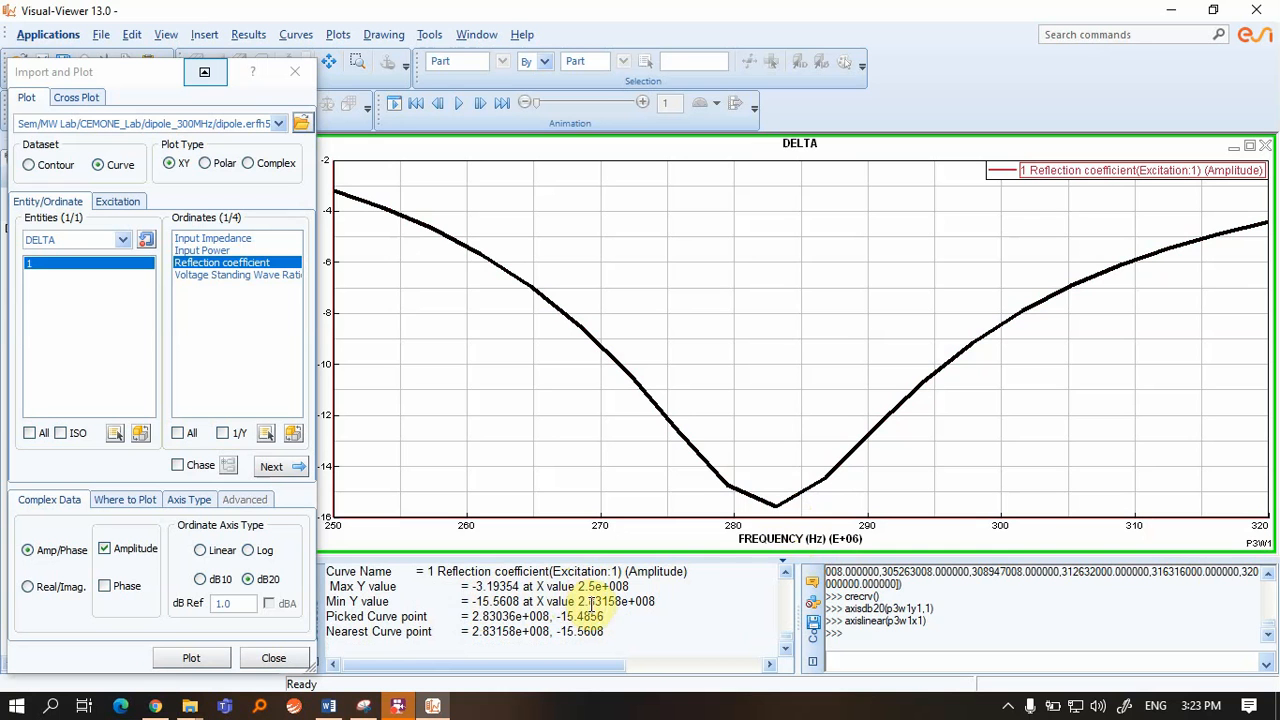
left_click(775, 508)
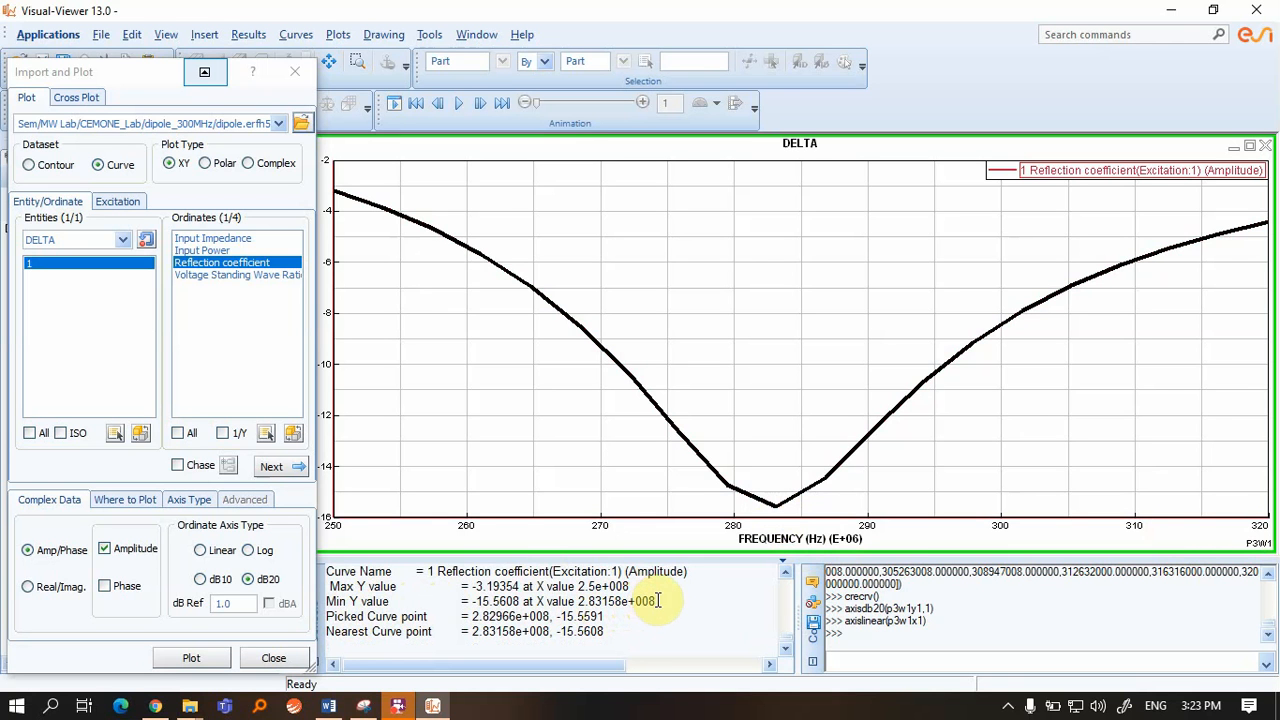
left_click_drag(601, 602, 672, 601)
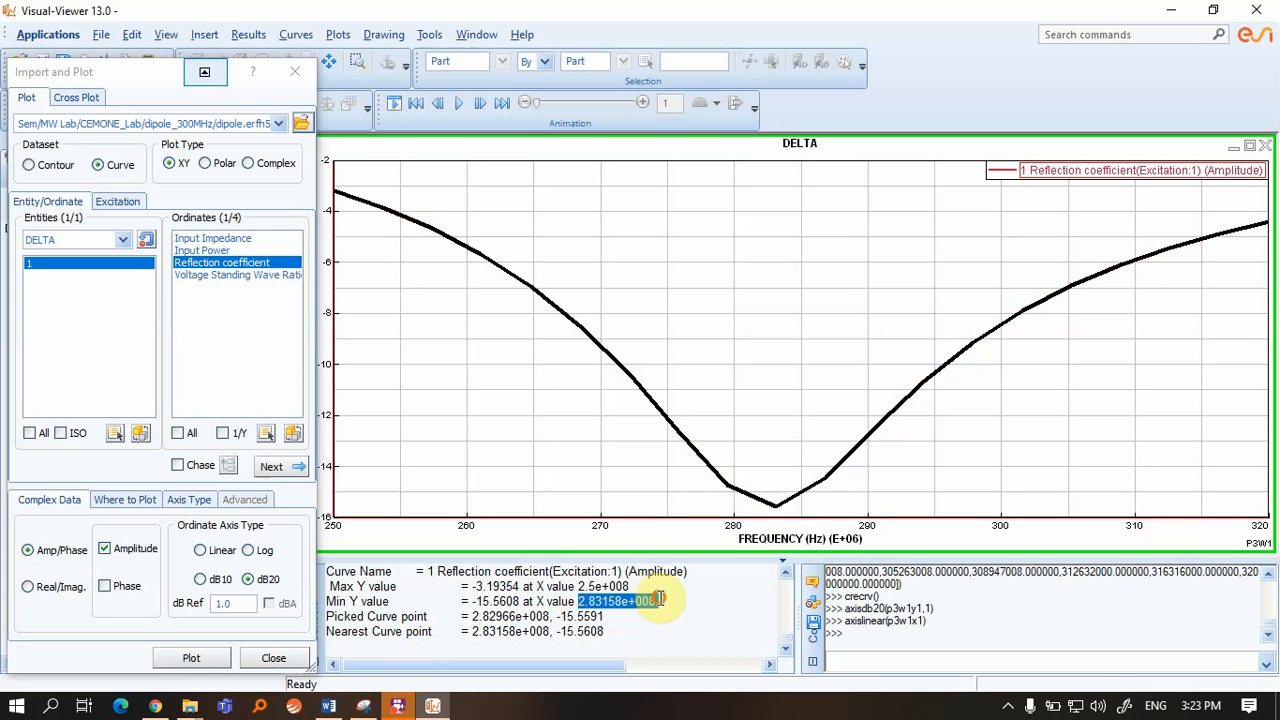
left_click(776, 509)
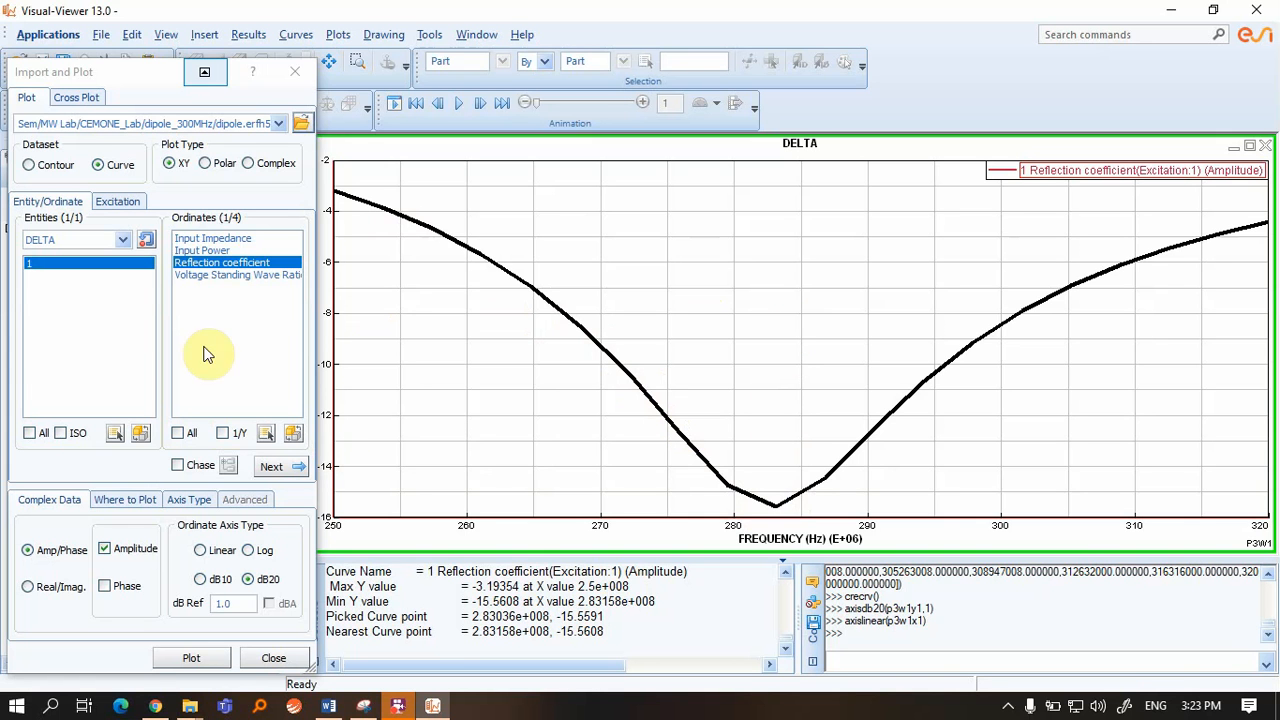
Plot Voltage Standing Wave Ratio versus frequency in a new window
left_click(203, 280)
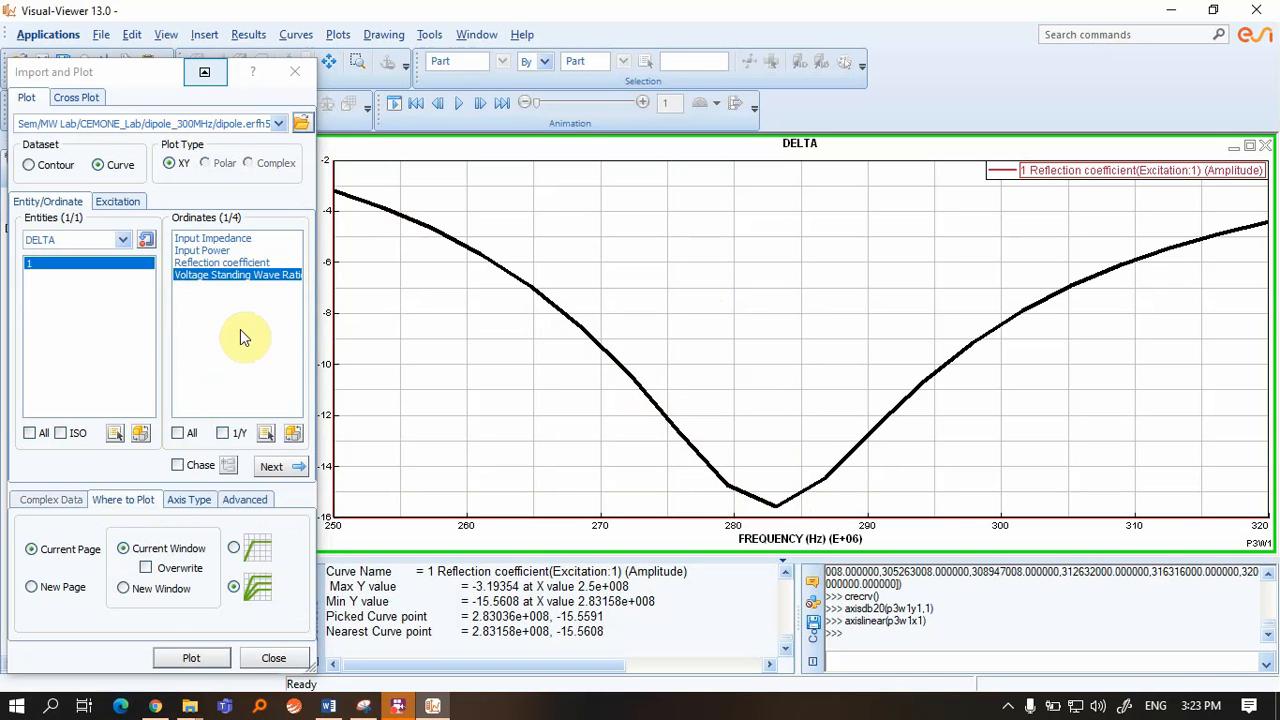
left_click(122, 589)
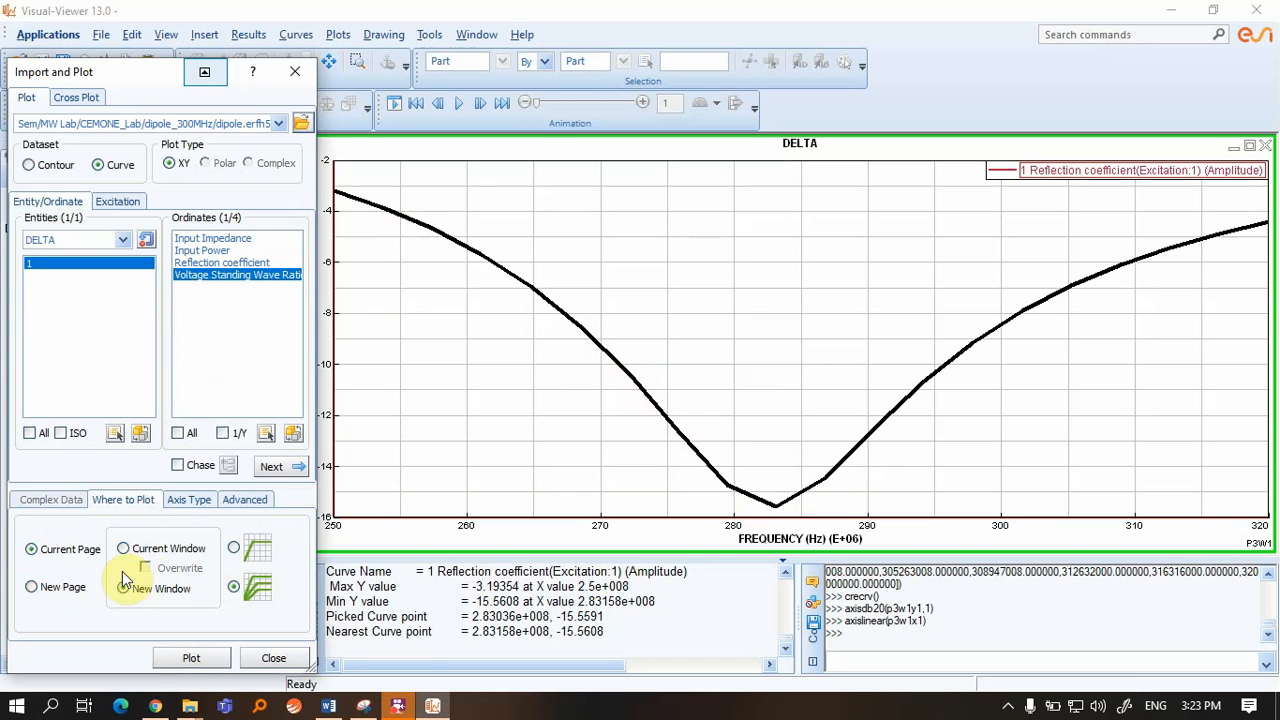
left_click(246, 284)
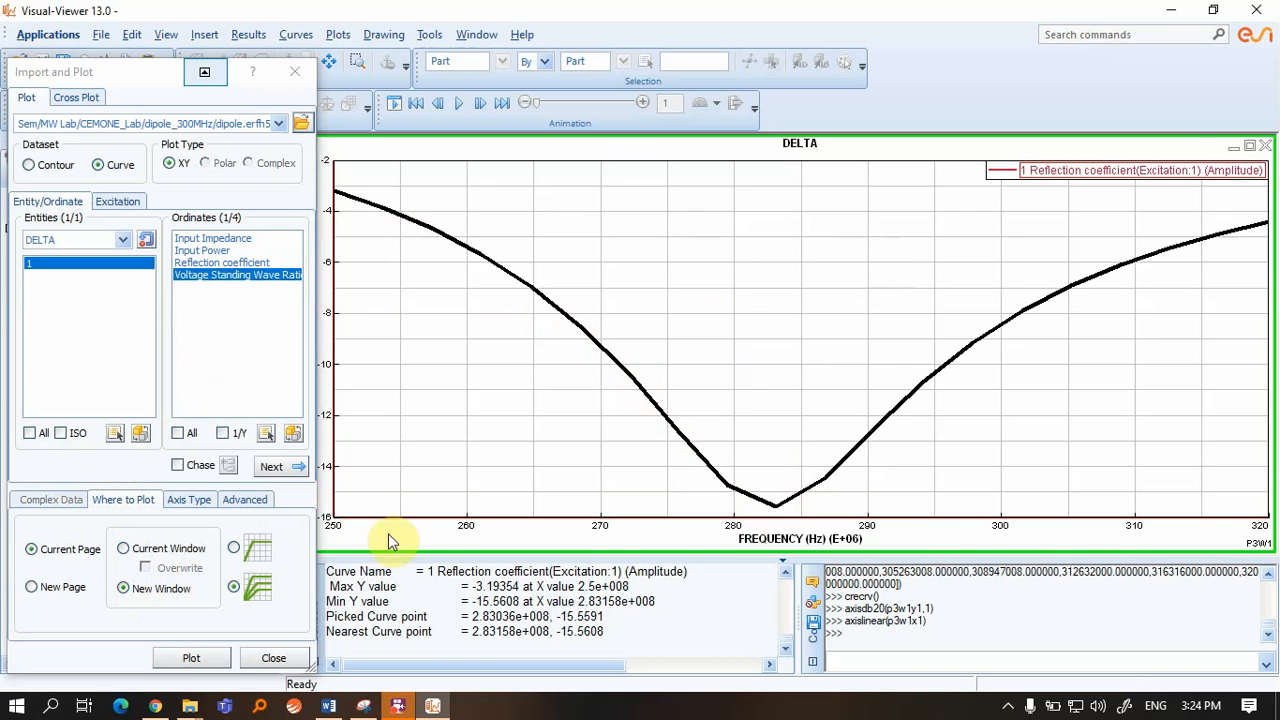
left_click(191, 658)
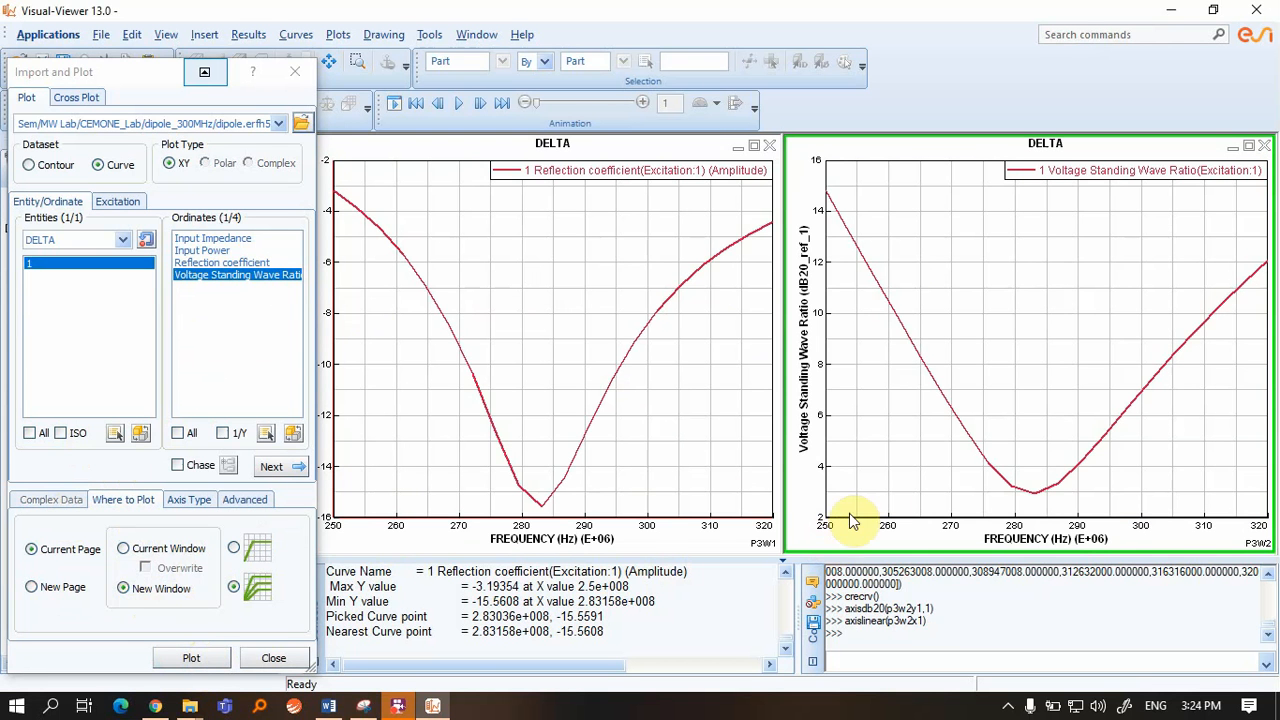
Pick the VSWR curve minimum, reading 2.92334 at 2.83158e+08 Hz, then select Input Impedance
left_click(606, 505)
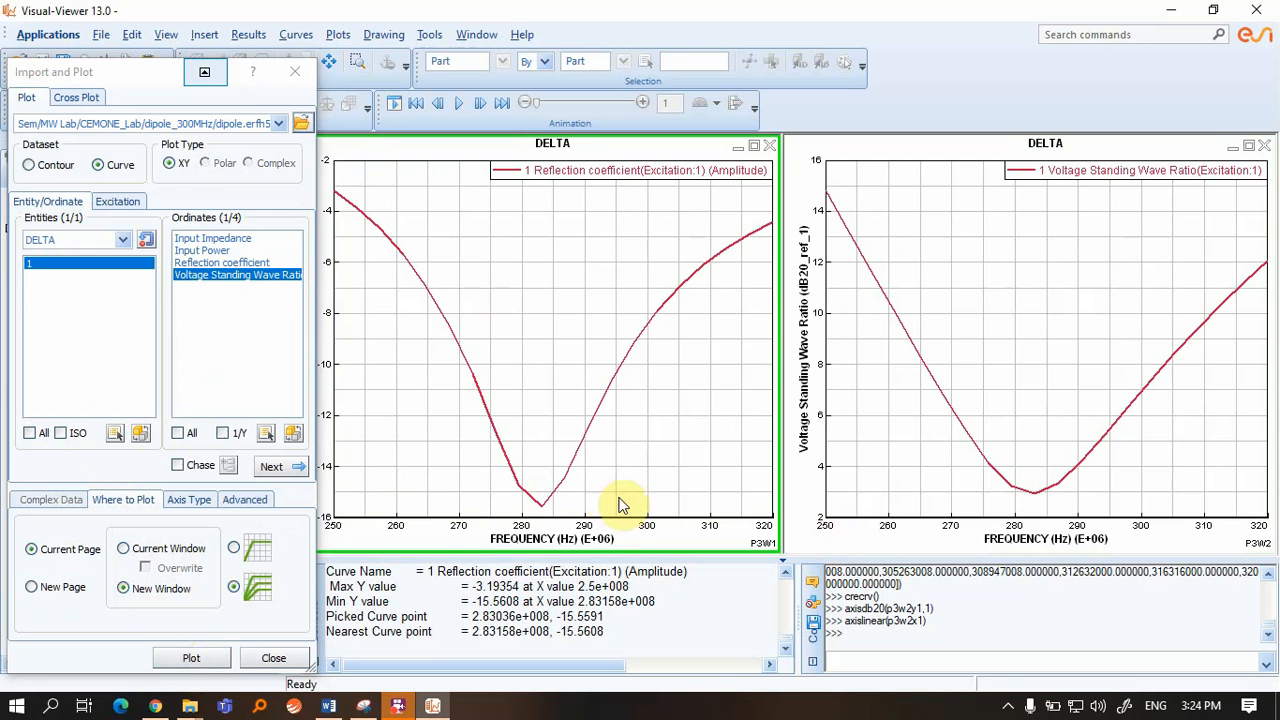
left_click(968, 398)
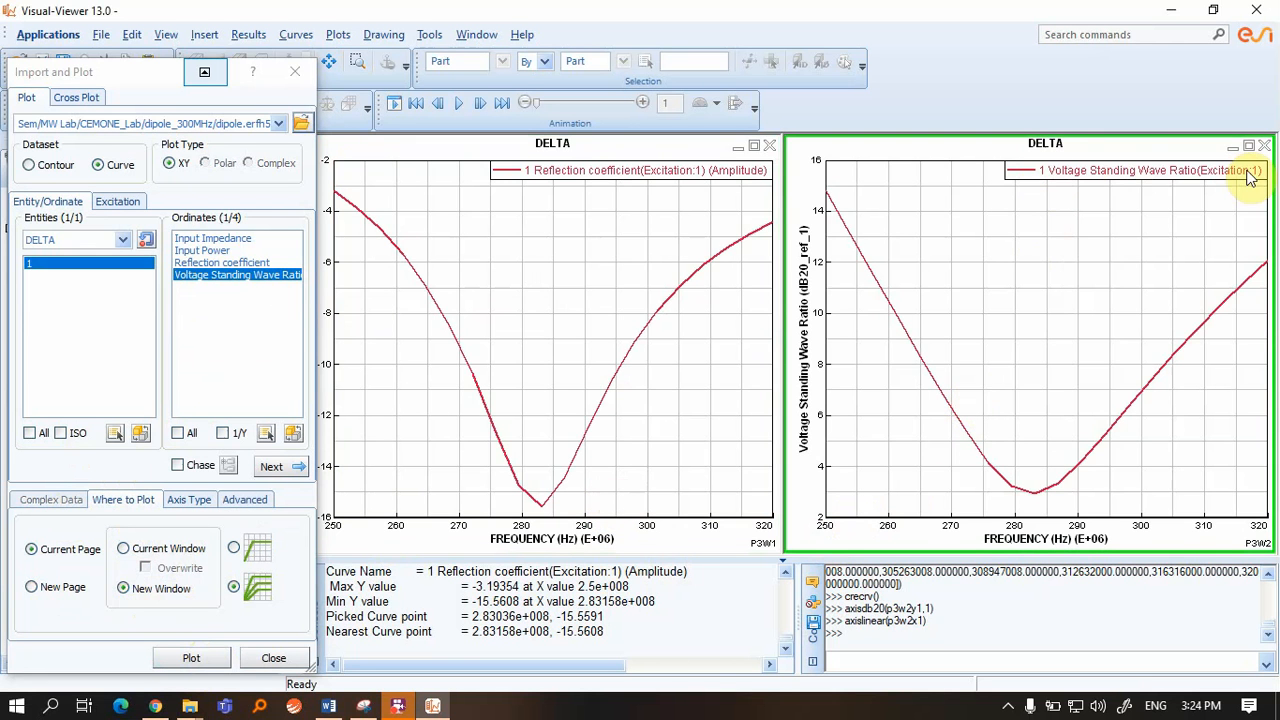
left_click(1038, 490)
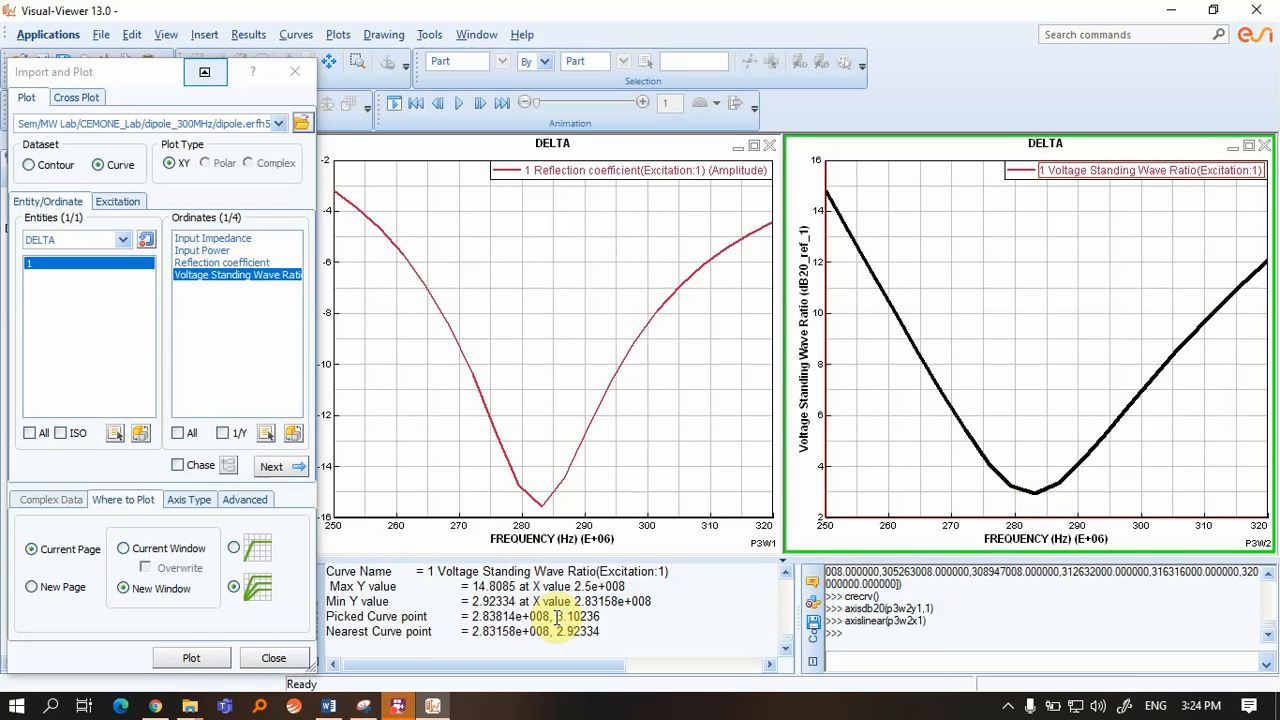
left_click_drag(554, 617, 603, 617)
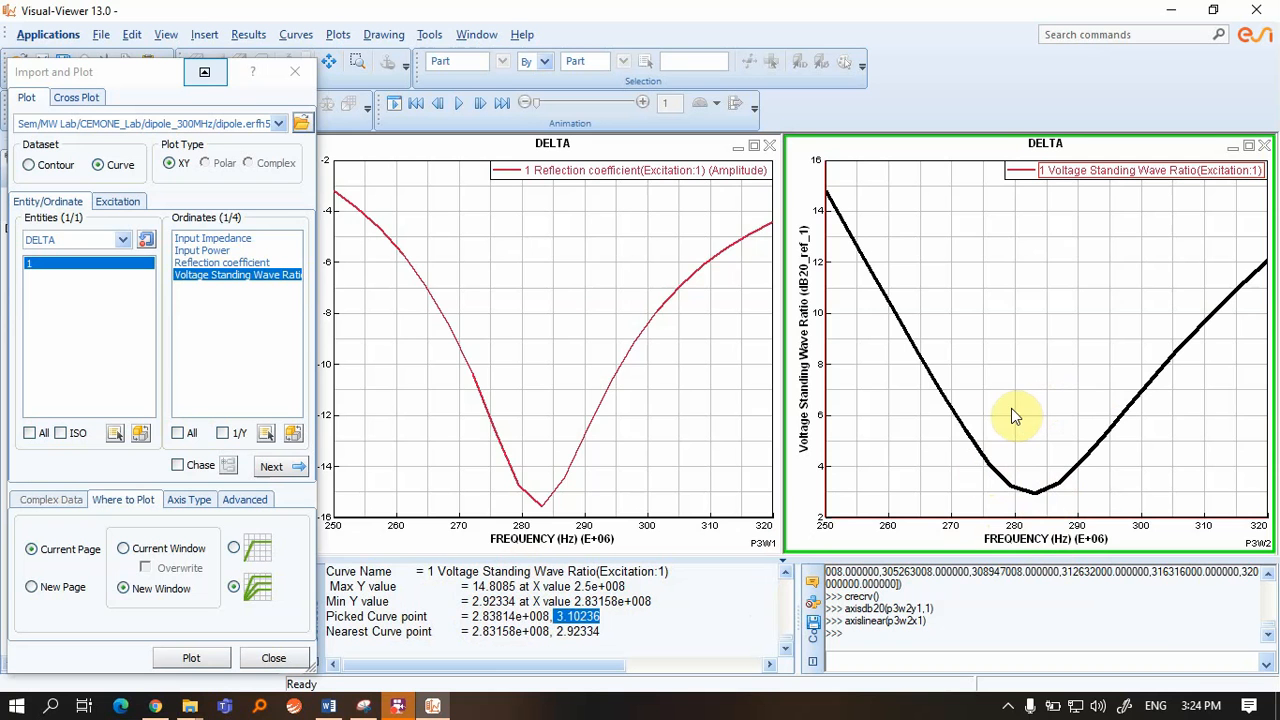
left_click(207, 240)
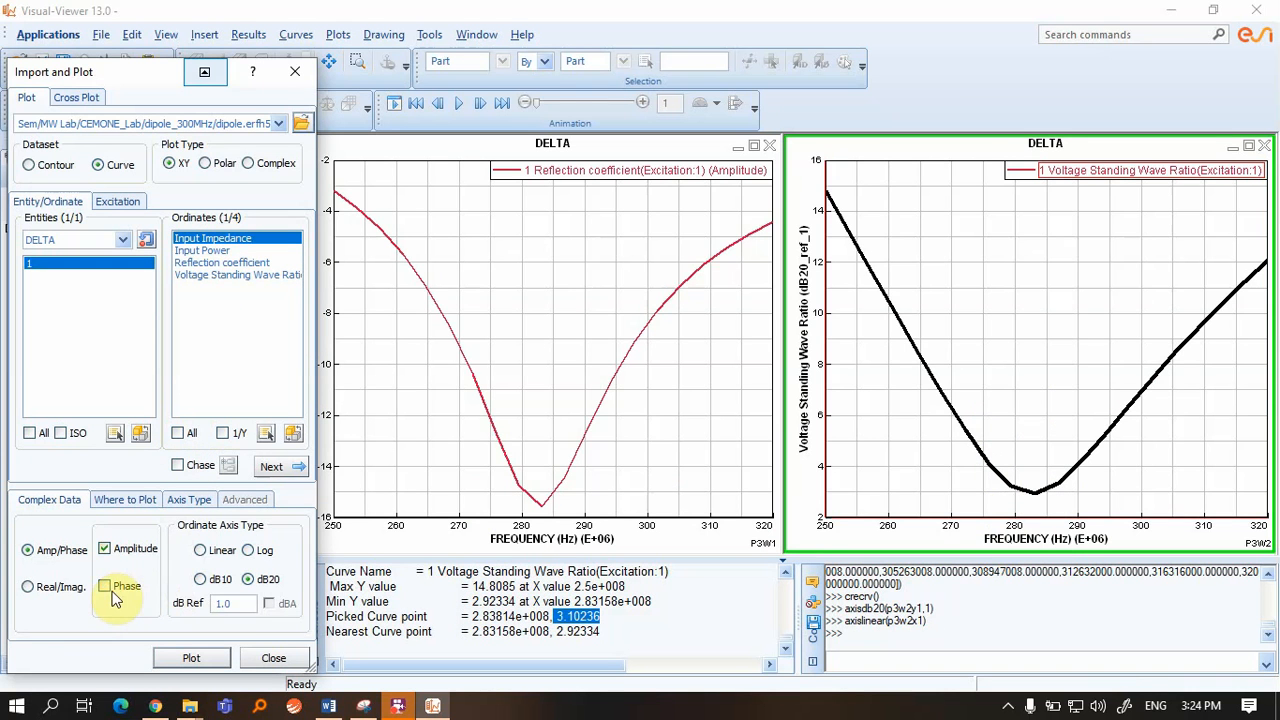
Plot input impedance in dB20 in a new window and pick near its 36.641 minimum
left_click(120, 499)
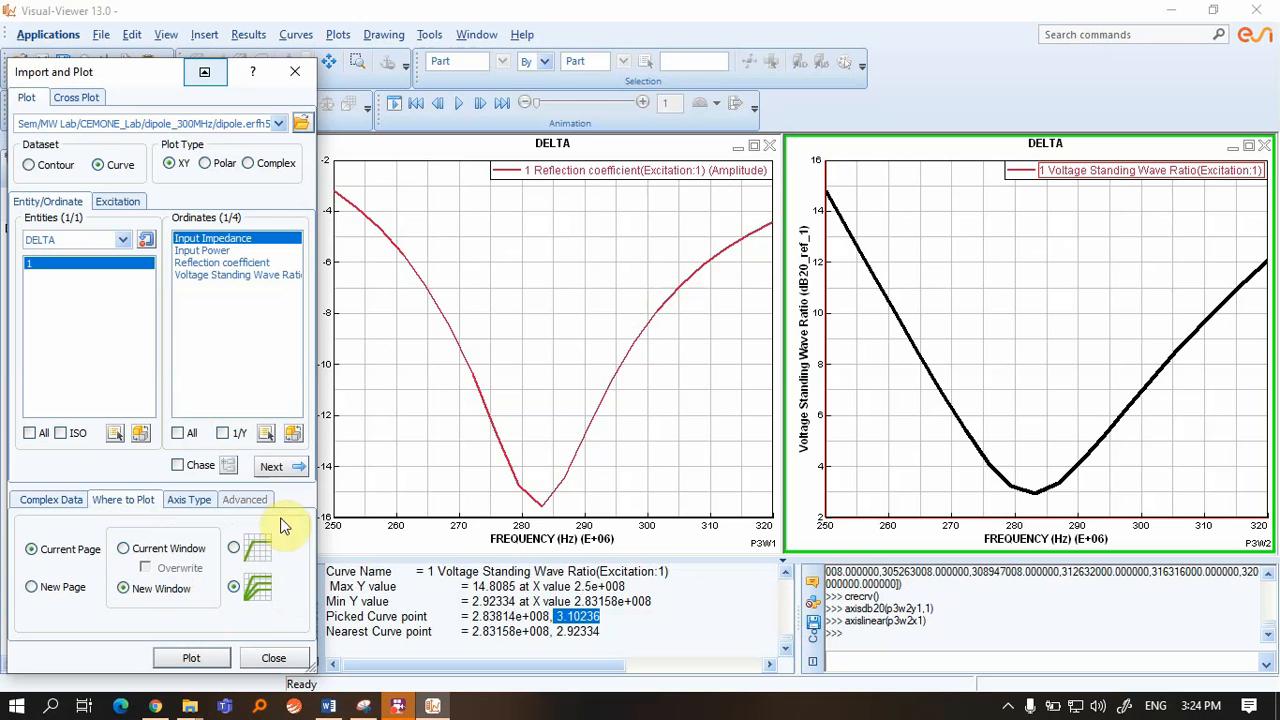
left_click(191, 660)
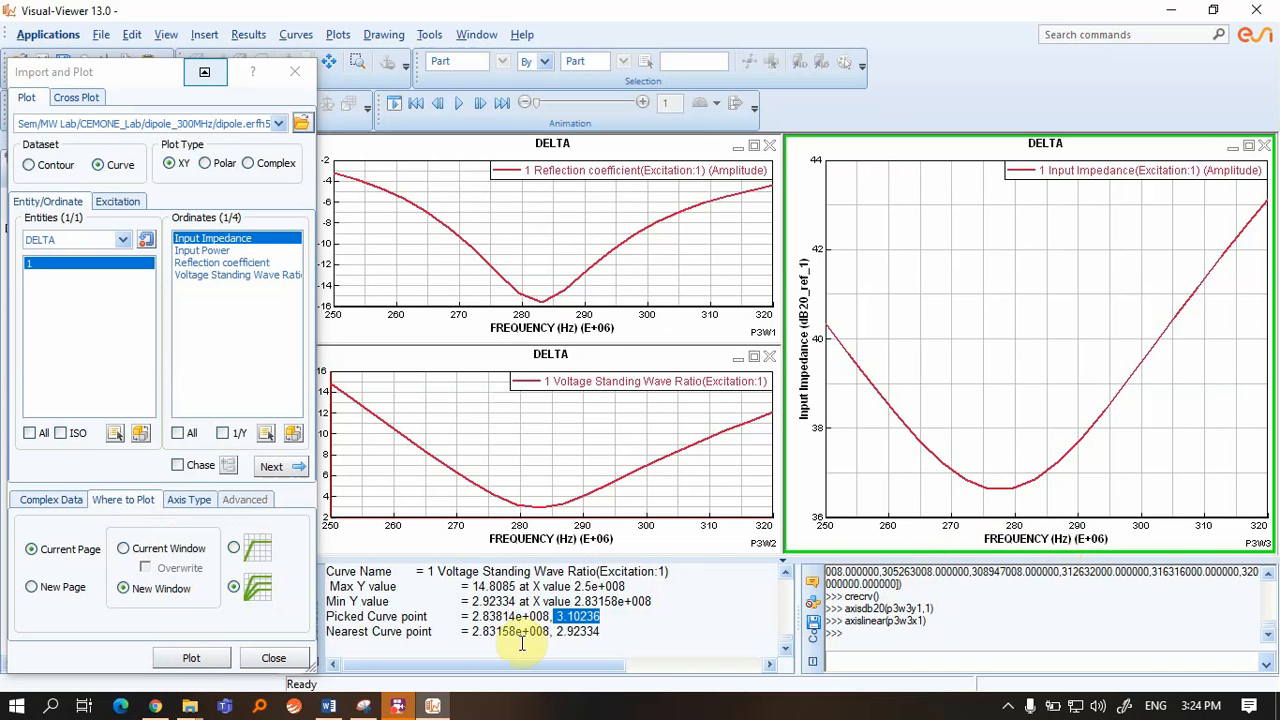
left_click(1046, 467)
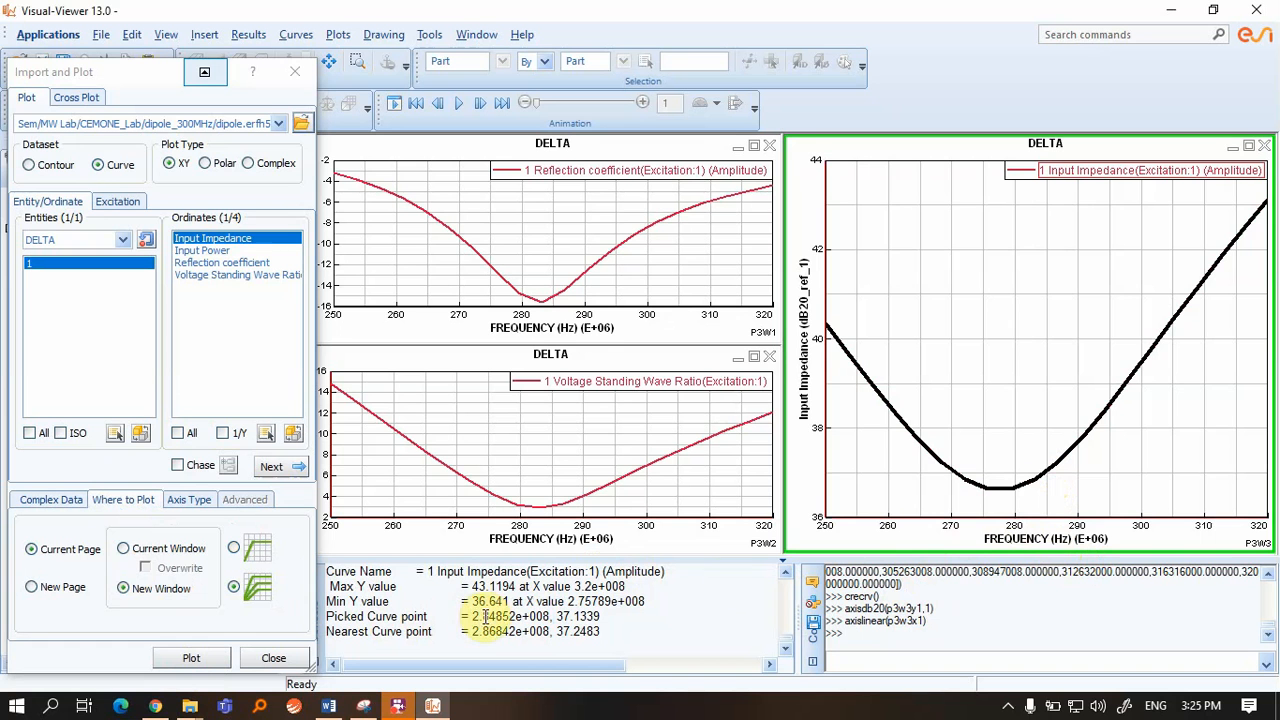
left_click(1041, 469)
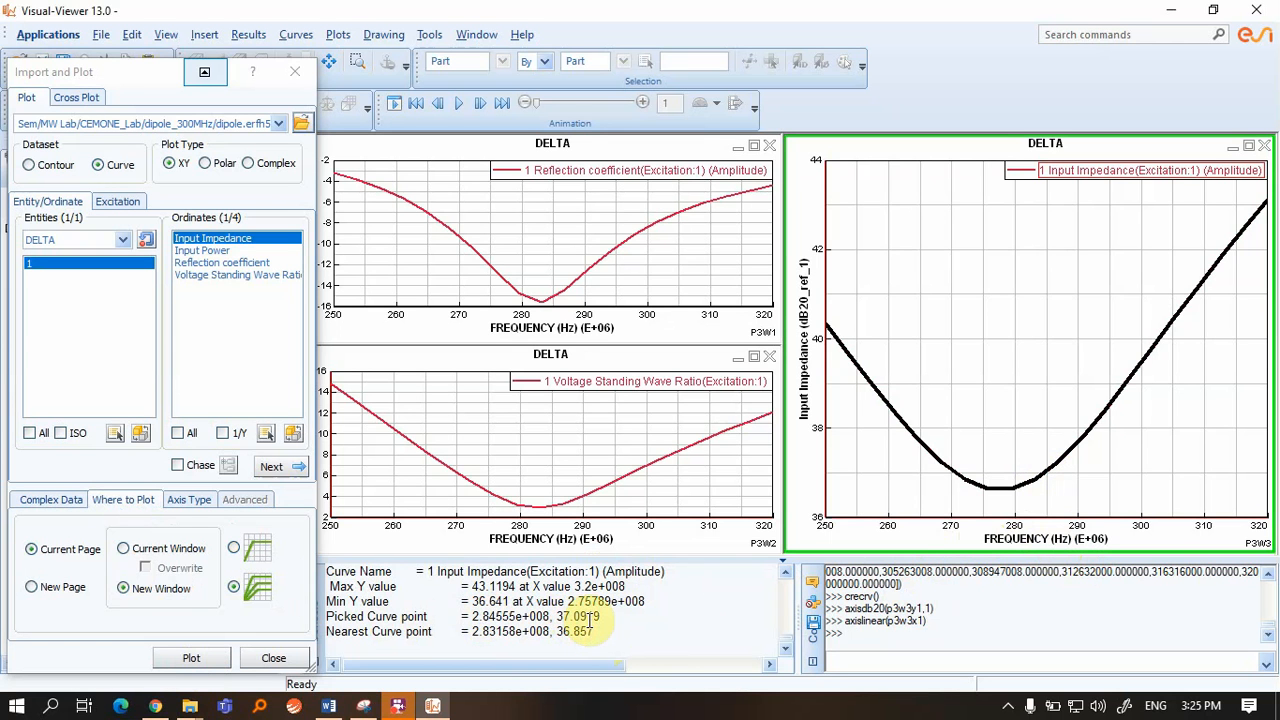
Plot input impedance again with a Linear ordinate axis
left_click(50, 500)
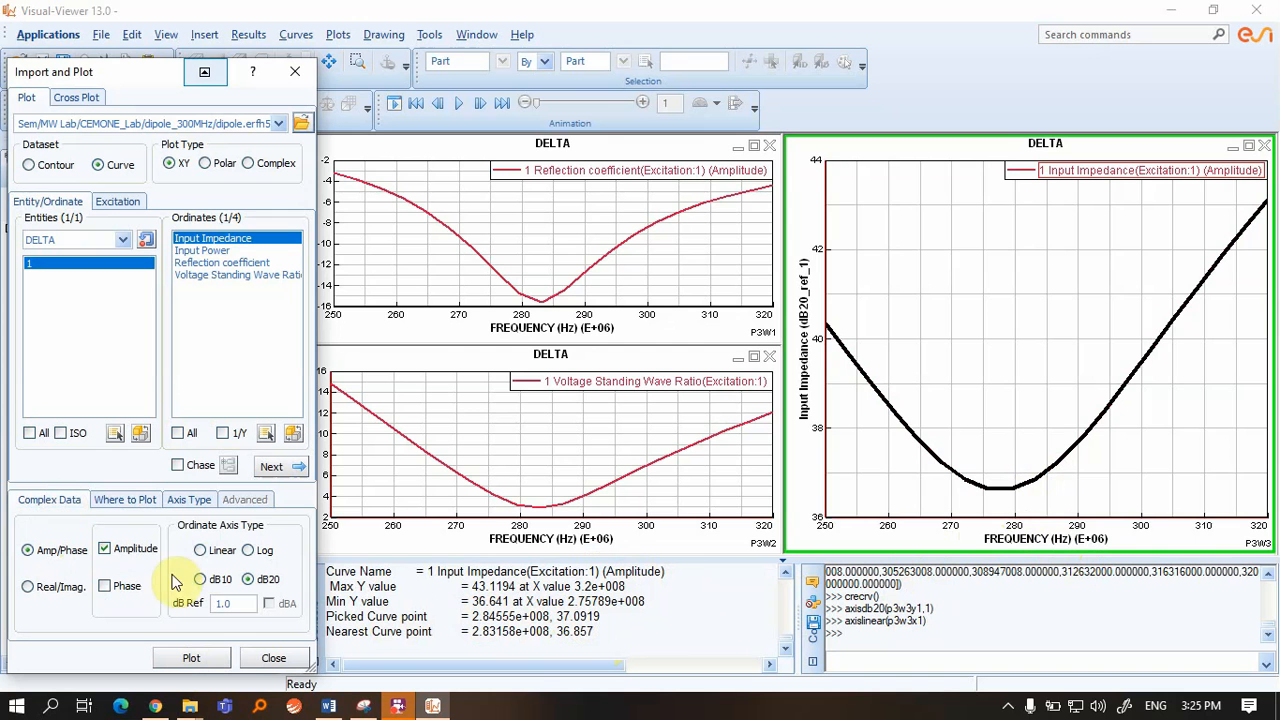
left_click(200, 550)
left_click(200, 657)
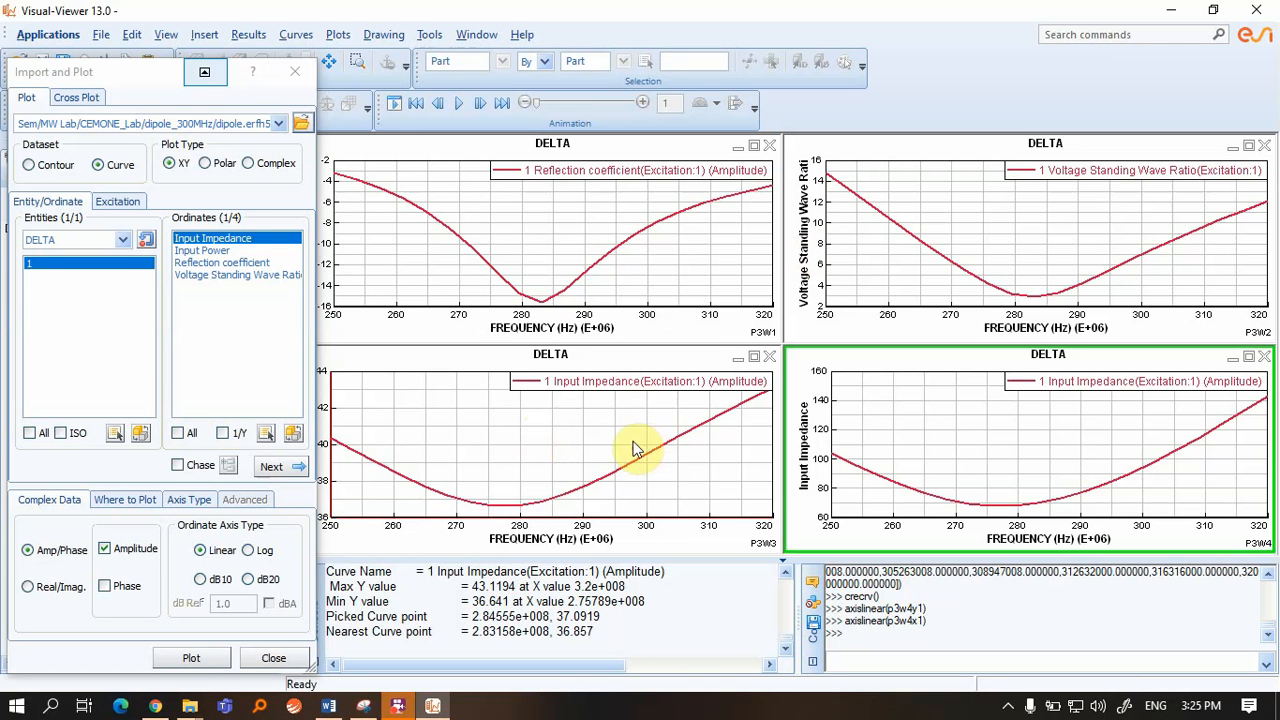
left_click(421, 453)
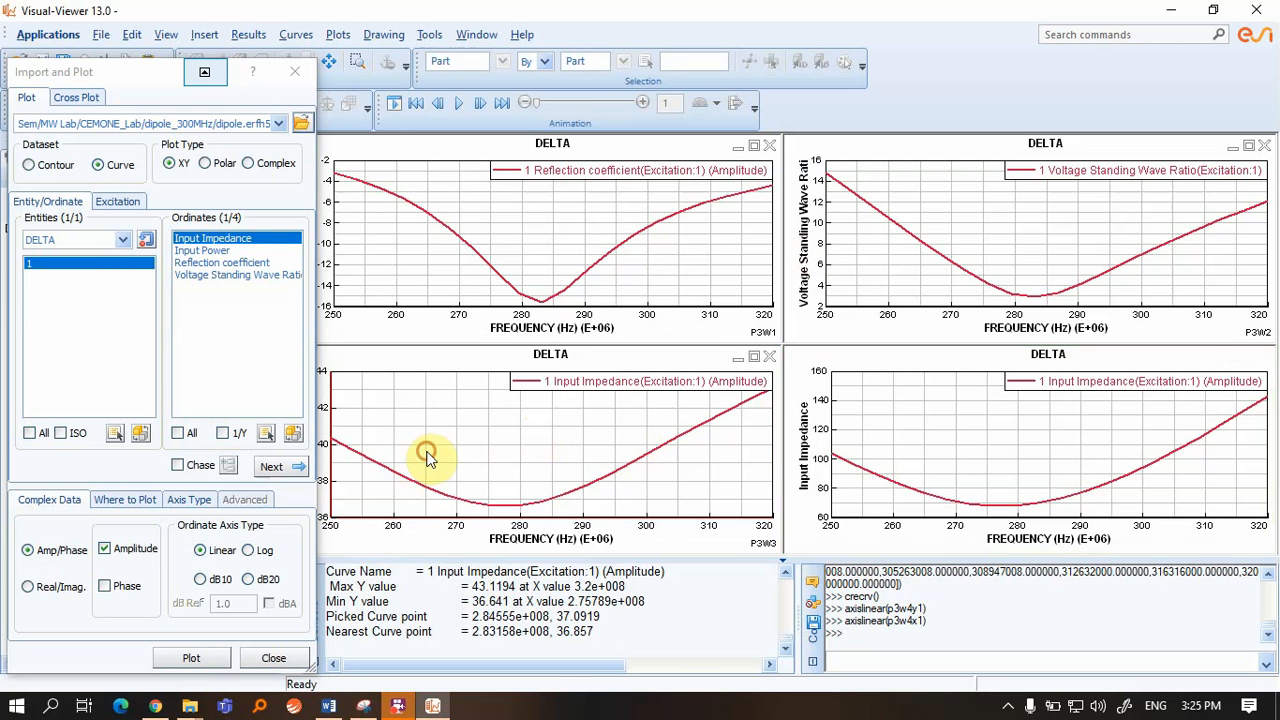
Close the dB impedance, linear impedance and VSWR plot windows
left_click(770, 358)
left_click(674, 394)
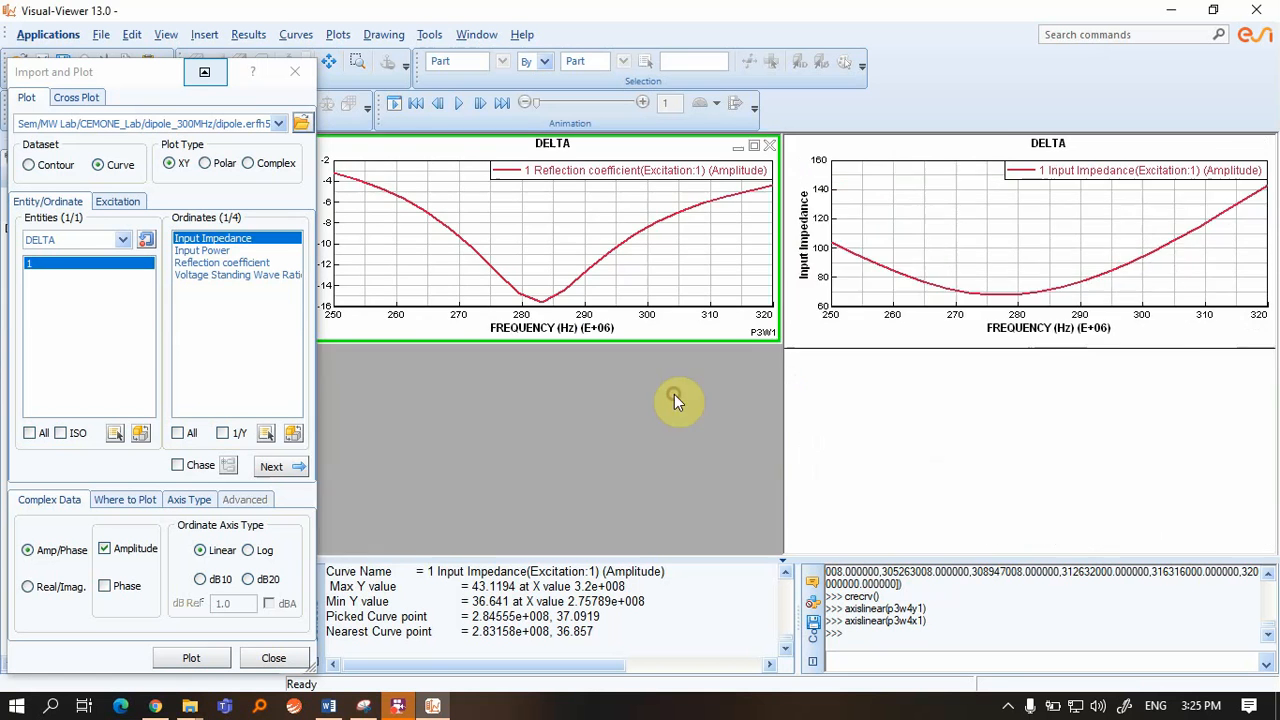
left_click(1264, 145)
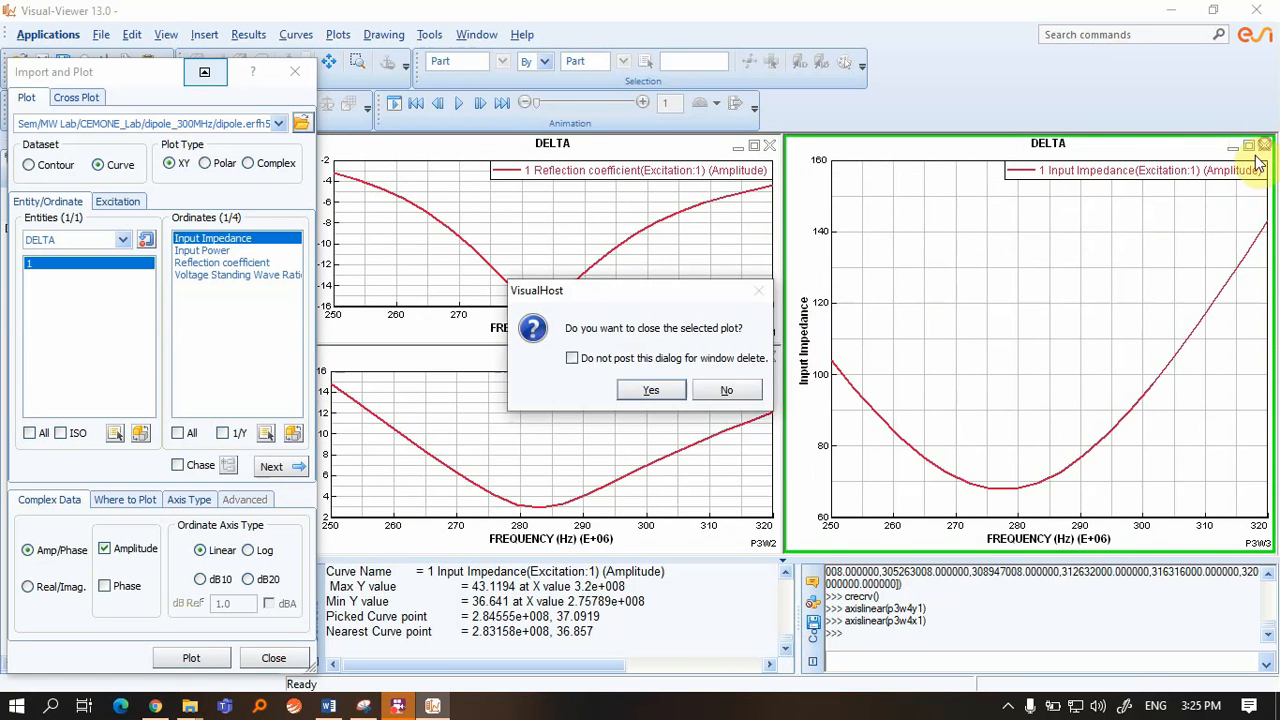
left_click(651, 389)
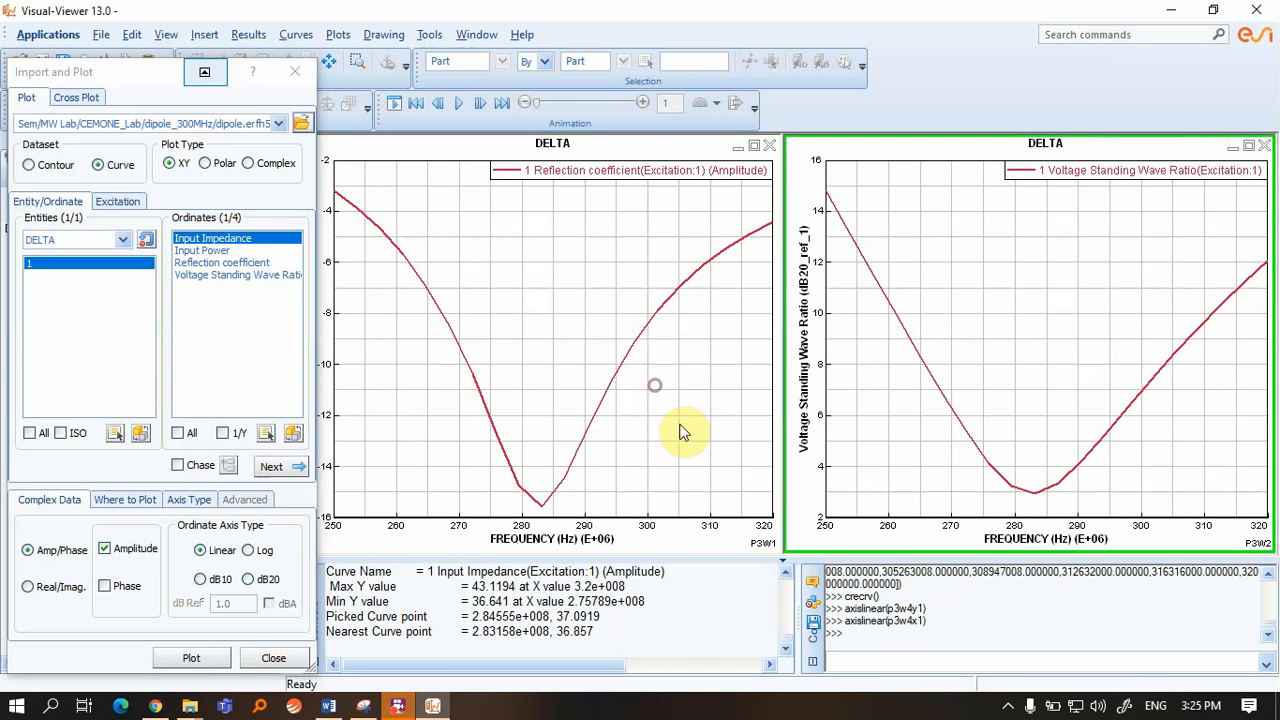
left_click(1266, 146)
left_click(651, 390)
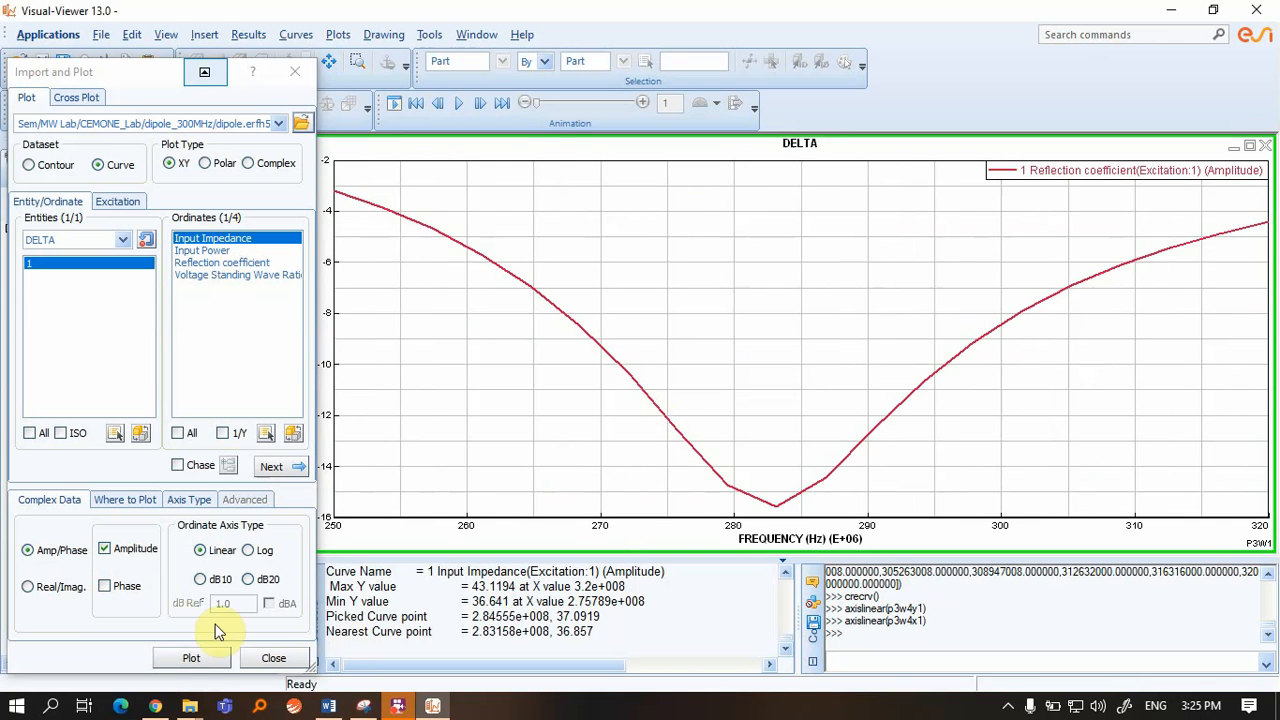
Replot linear input impedance and pick its curve to read about 68.4 near 280.8 MHz
left_click(197, 658)
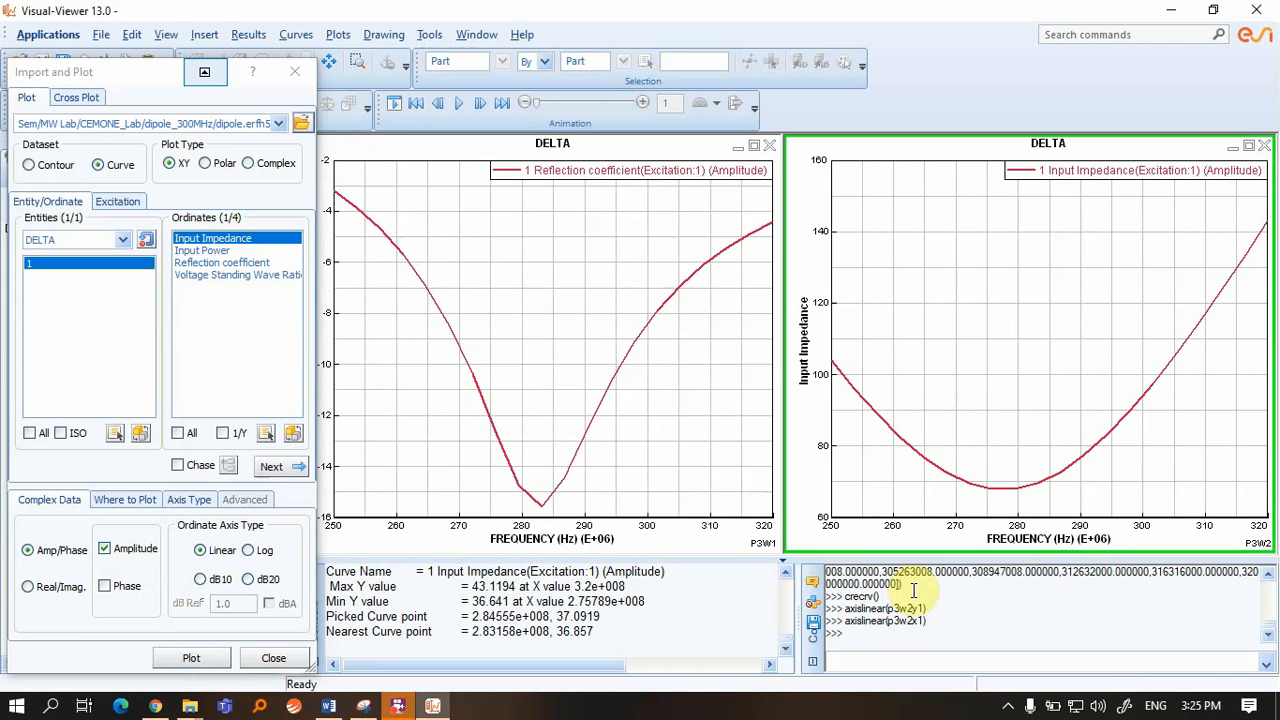
left_click(1050, 480)
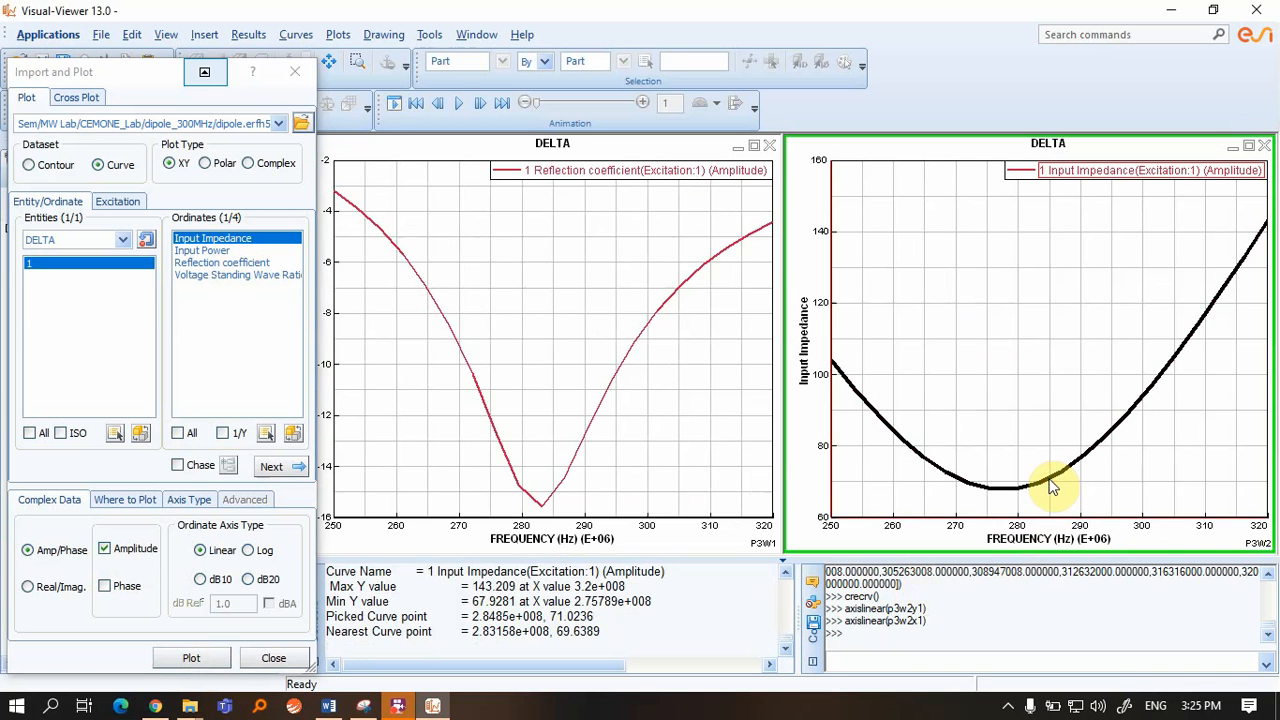
left_click_drag(551, 616, 576, 617)
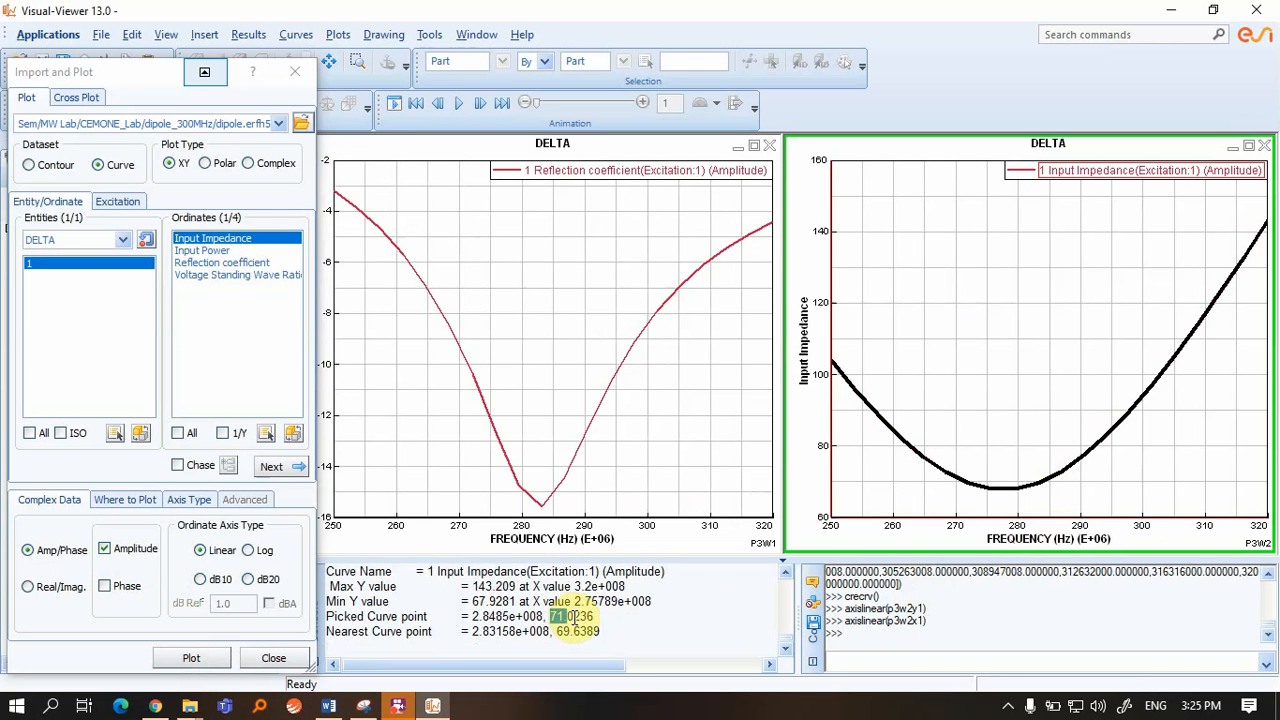
left_click(1068, 470)
left_click(1067, 473)
left_click(1064, 472)
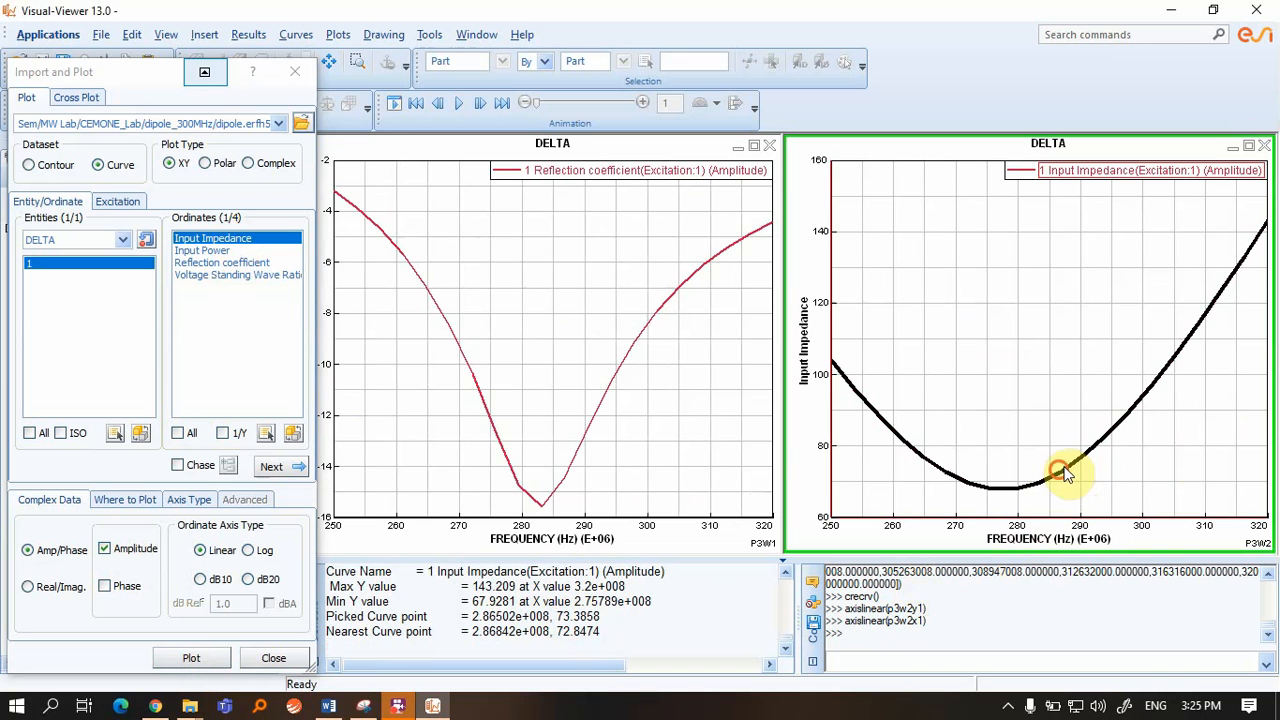
left_click(1051, 485)
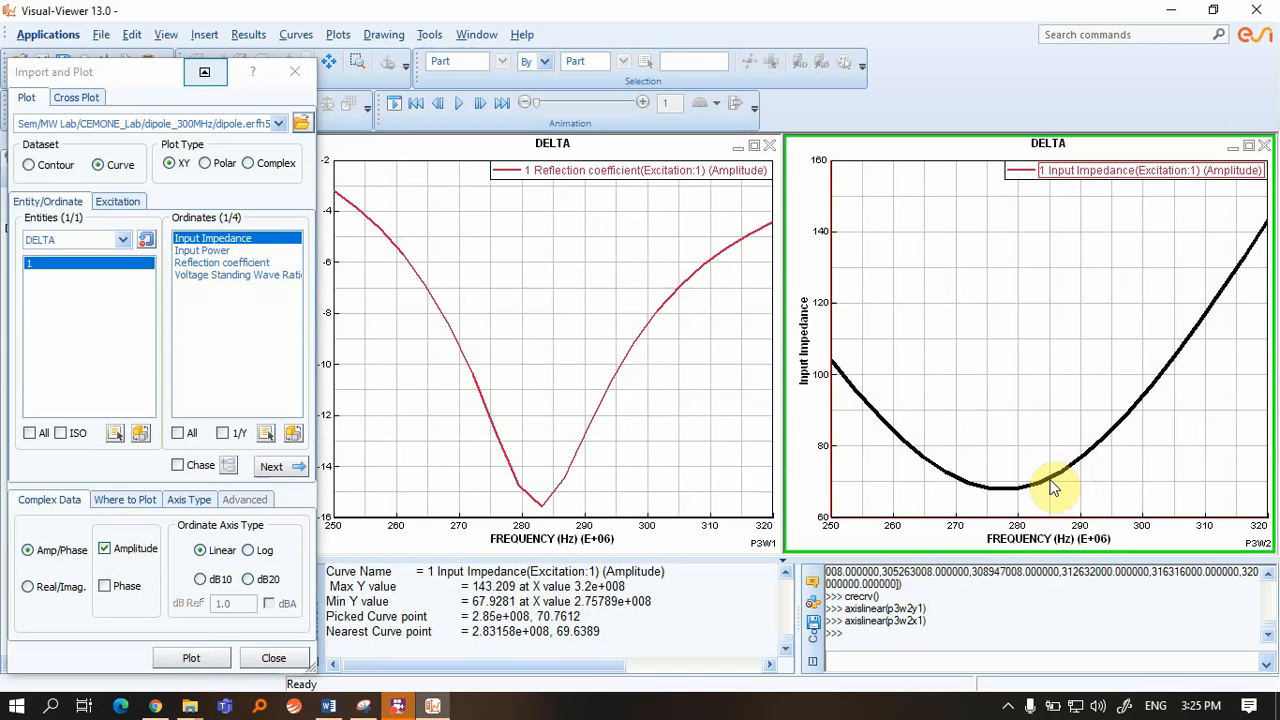
left_click(1040, 488)
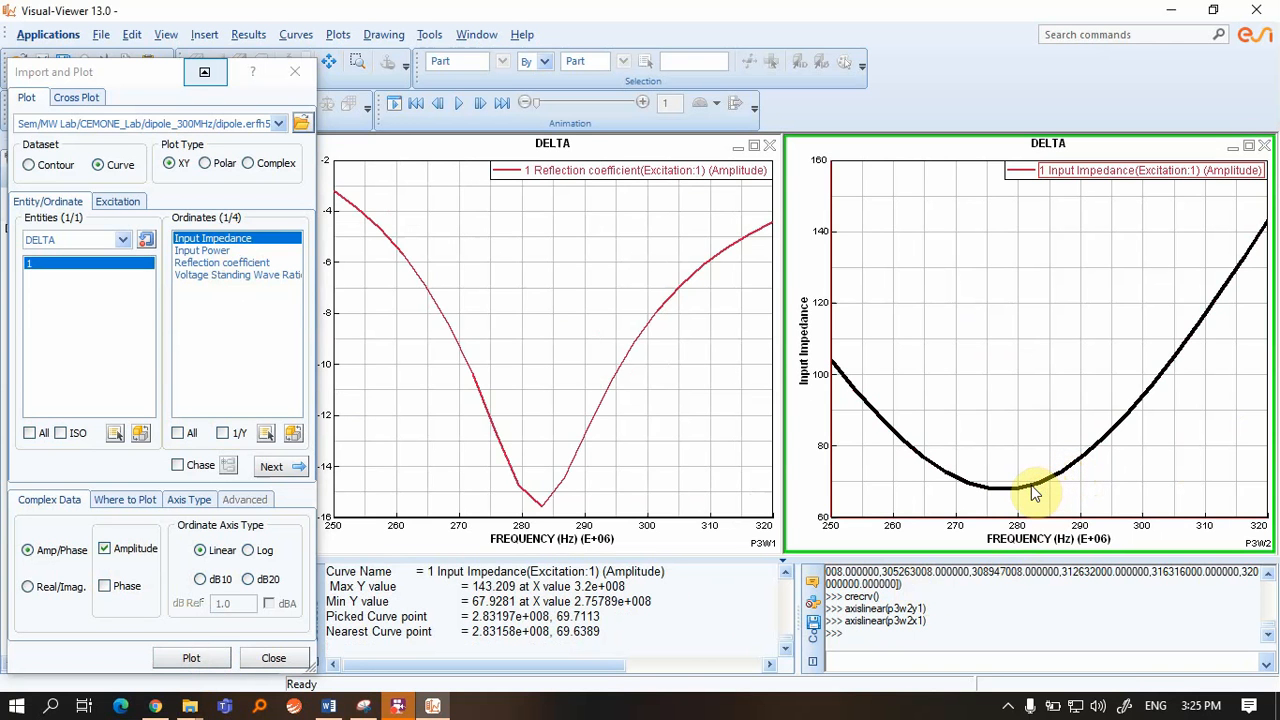
left_click(1026, 495)
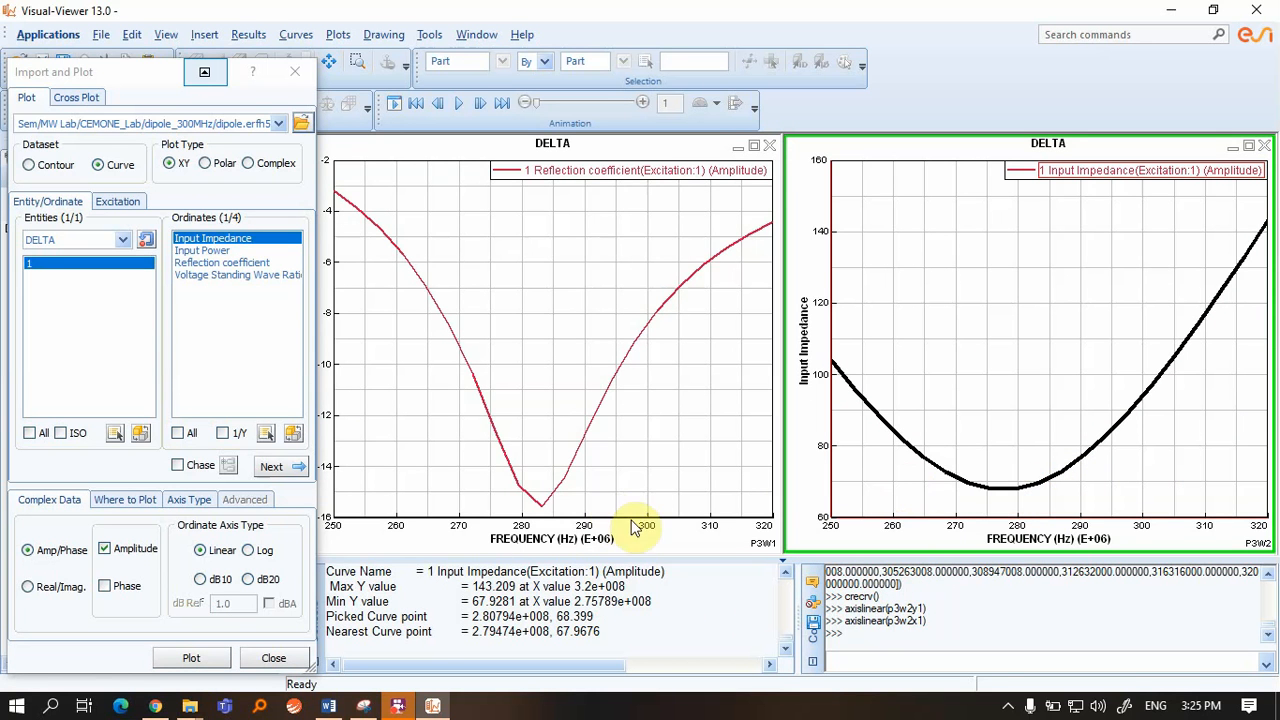
mouse_move(521, 616)
left_mouse_down()
mouse_move(610, 614)
mouse_move(445, 614)
mouse_move(502, 601)
left_mouse_up()
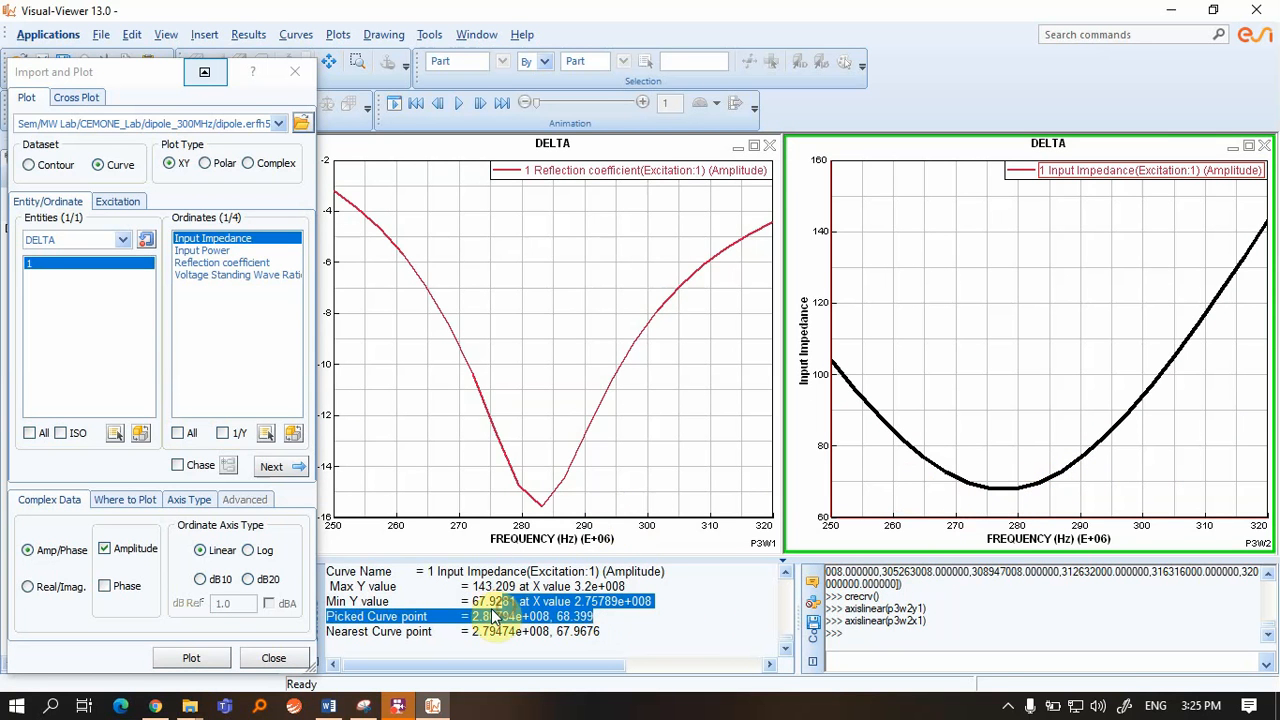
Plot VSWR versus frequency in a new window and maximize it
left_click(245, 276)
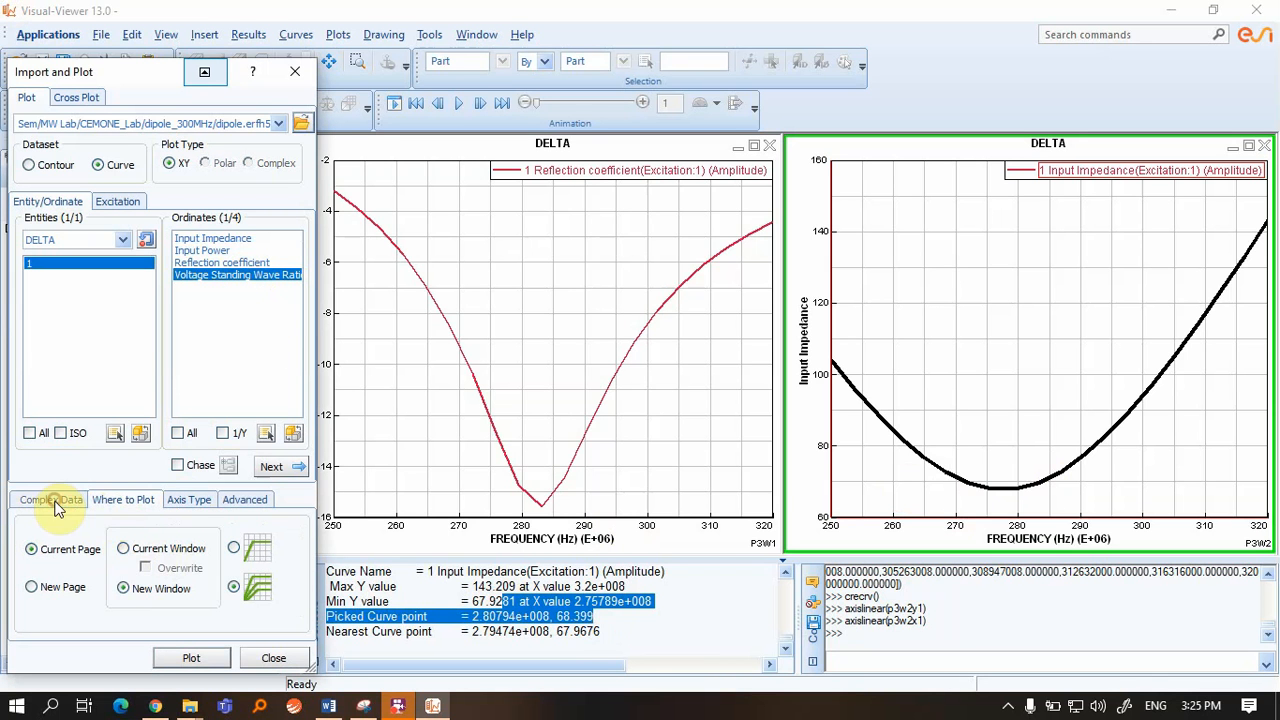
left_click(108, 506)
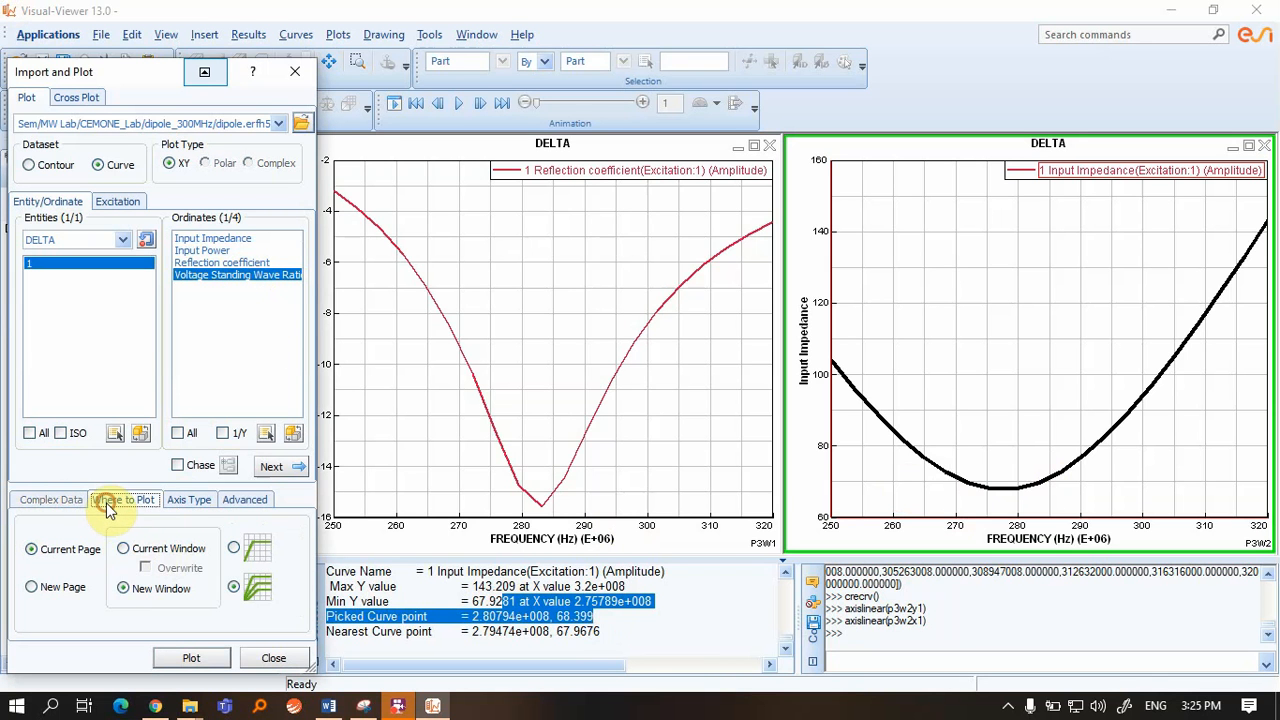
left_click(194, 656)
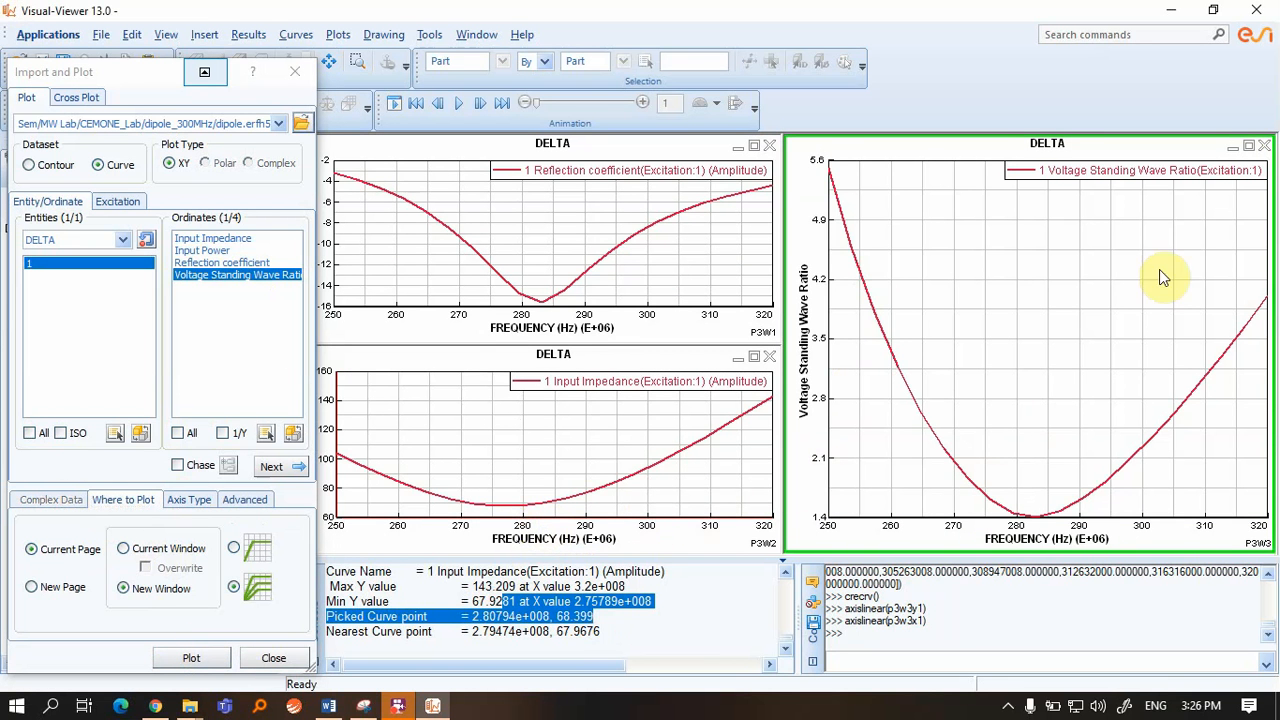
left_click(1248, 147)
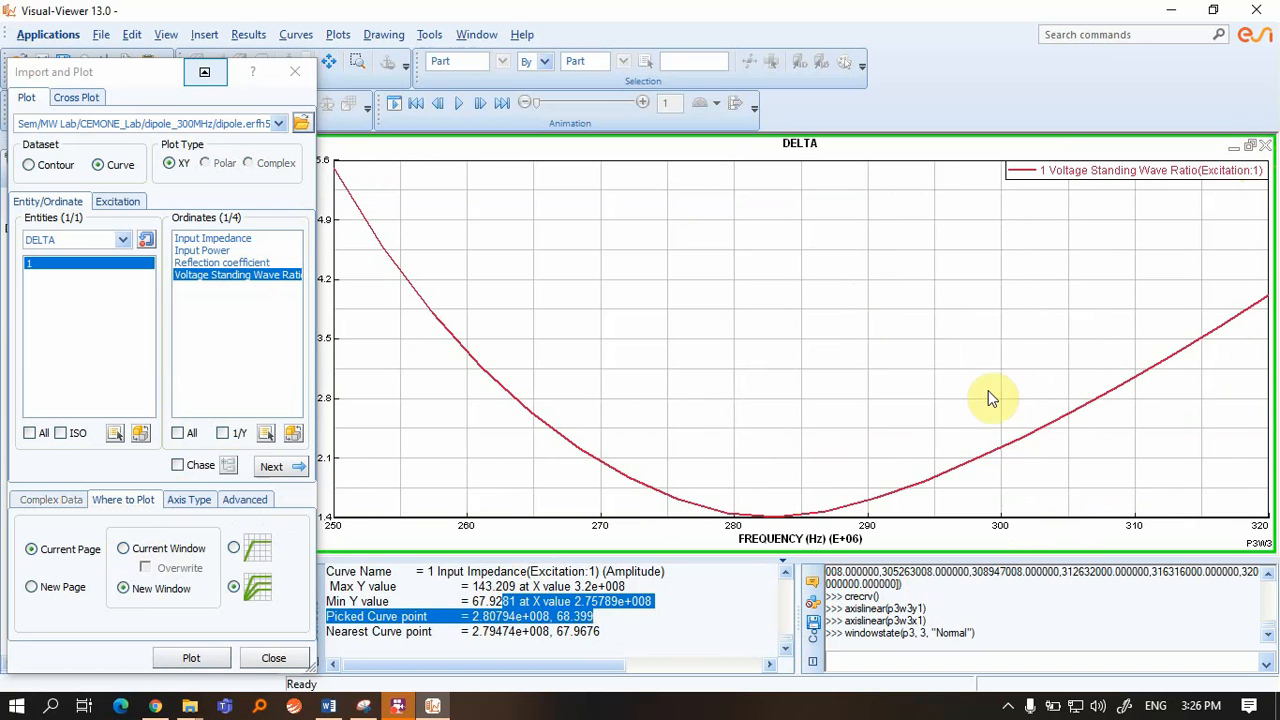
Read the VSWR minimum of about 1.38 near 282 MHz, then show the dipole model page
left_click(770, 527)
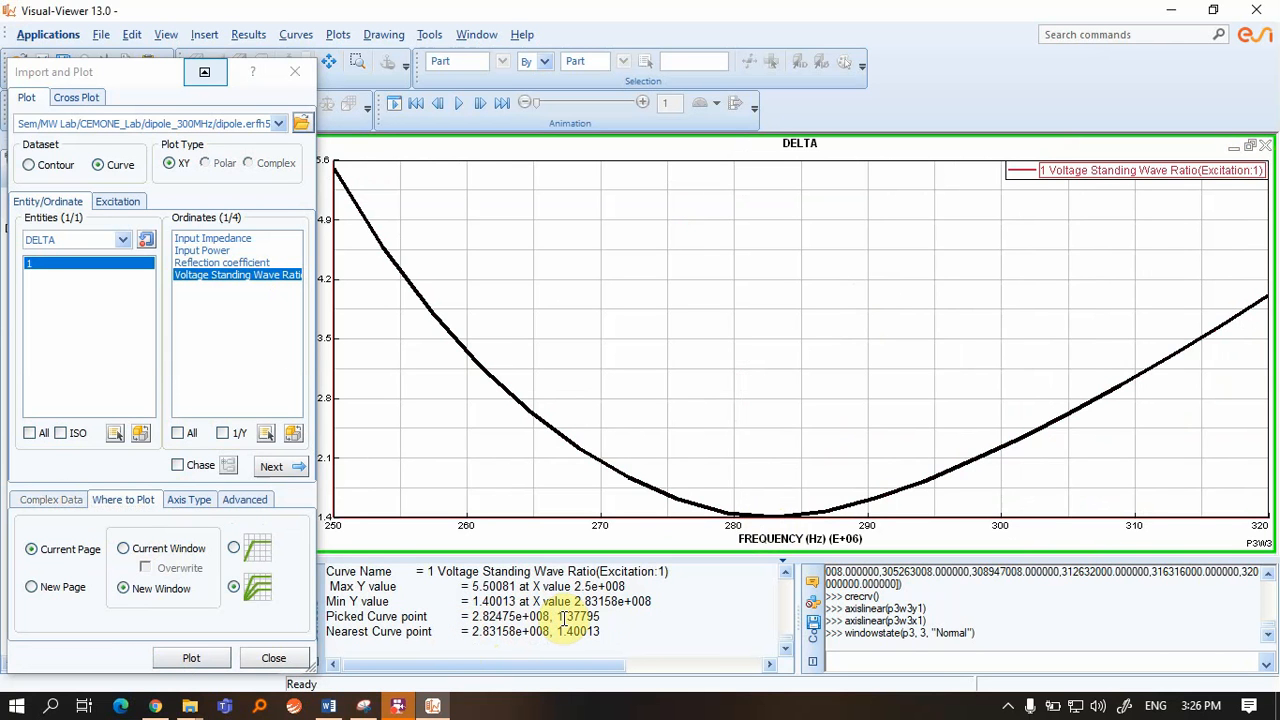
left_click_drag(557, 617, 623, 619)
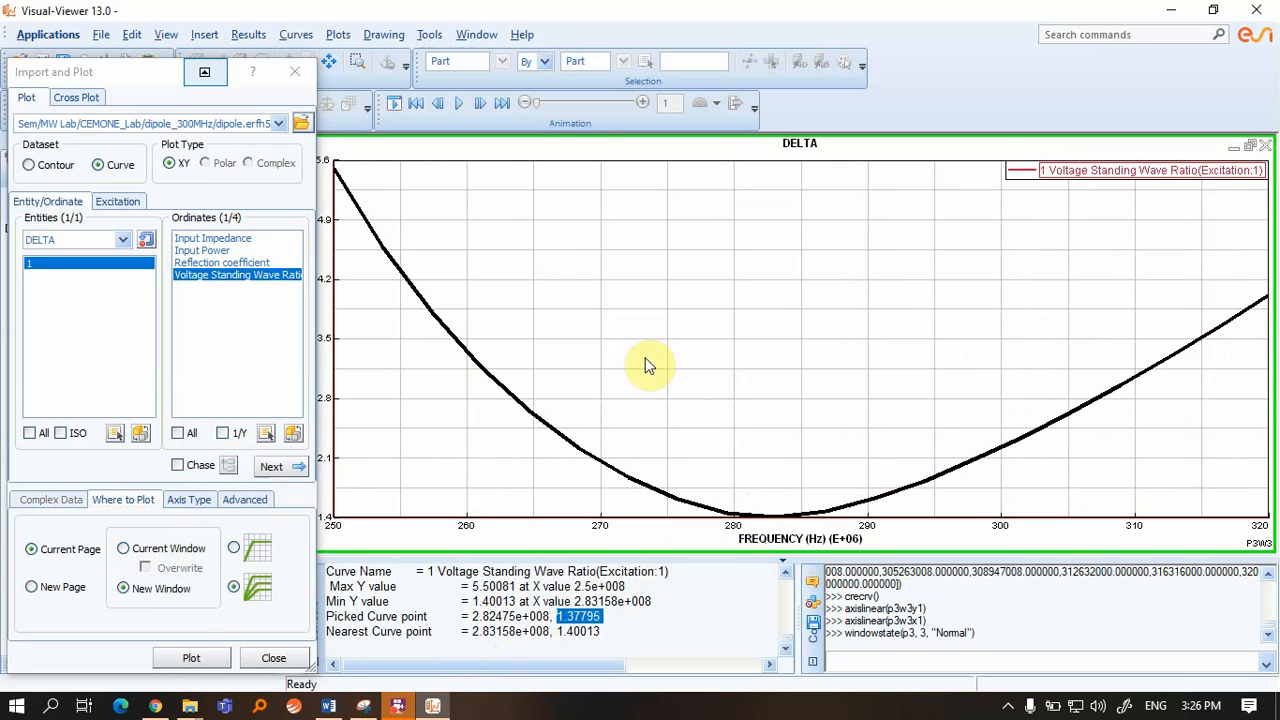
left_click(273, 660)
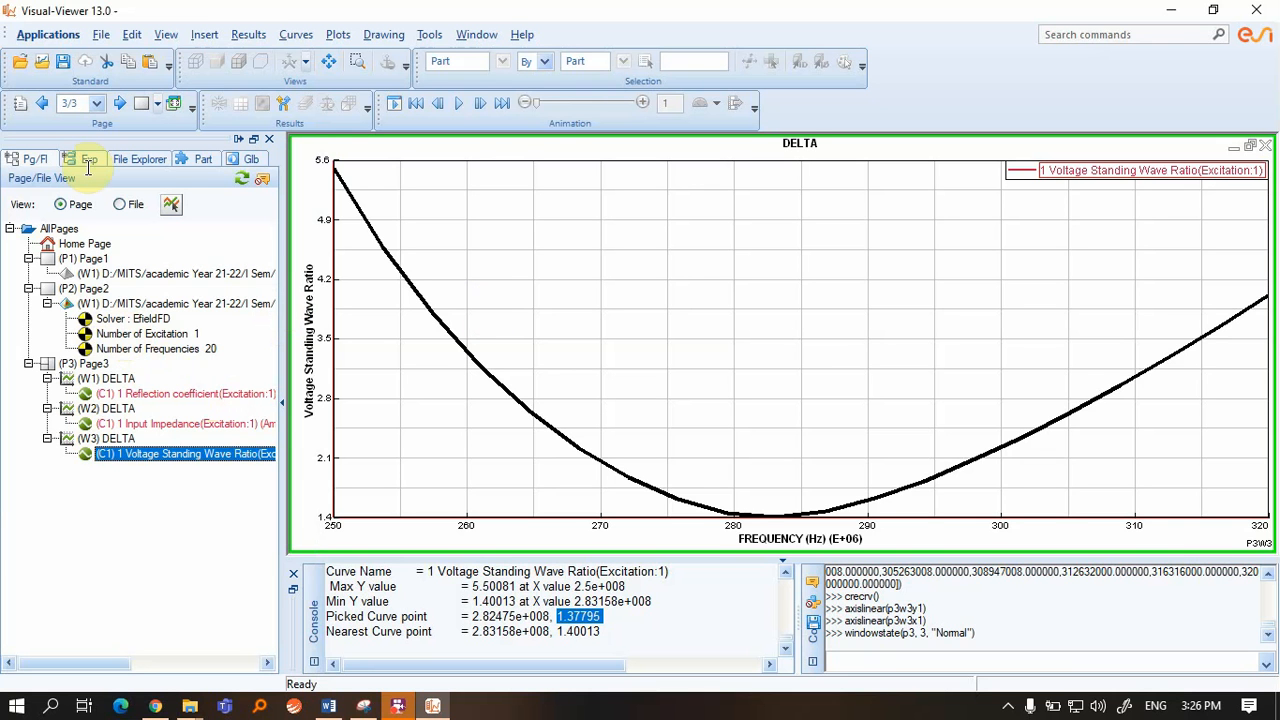
left_click(110, 305)
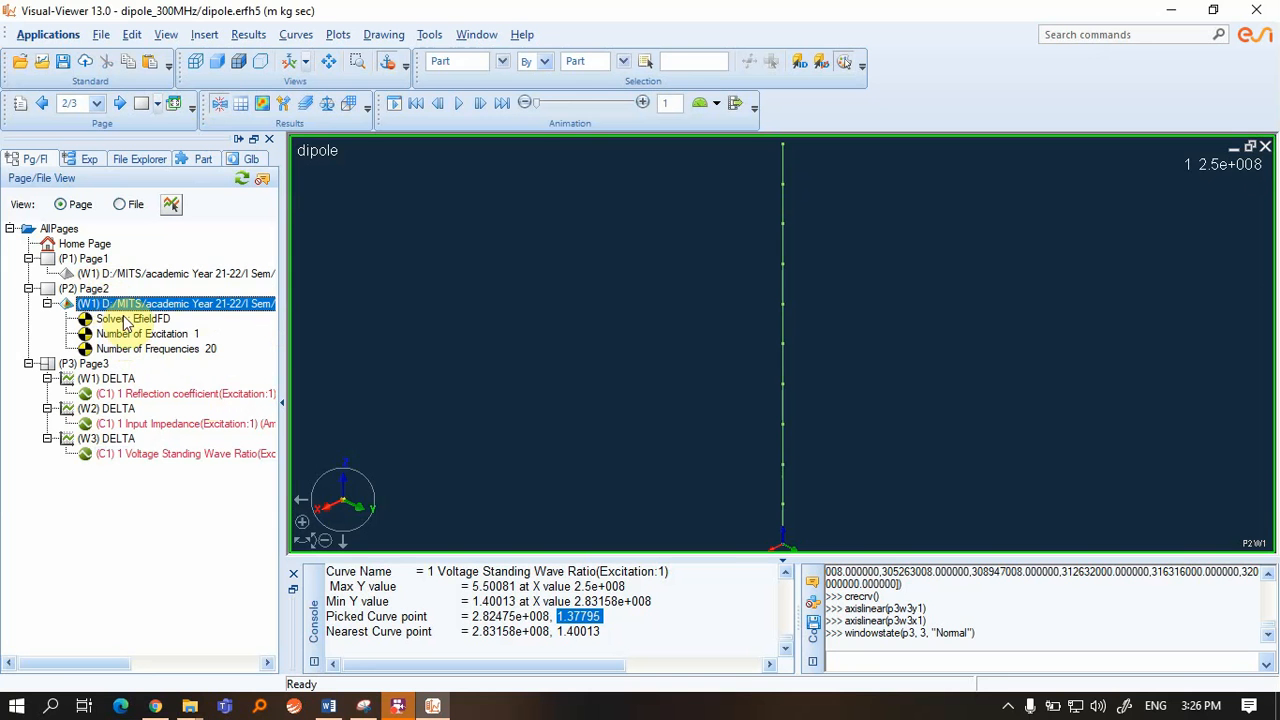
Open the Contour settings for the dipole page and expand SPHERICAL_GRID to reveal Far Field
left_click(93, 290)
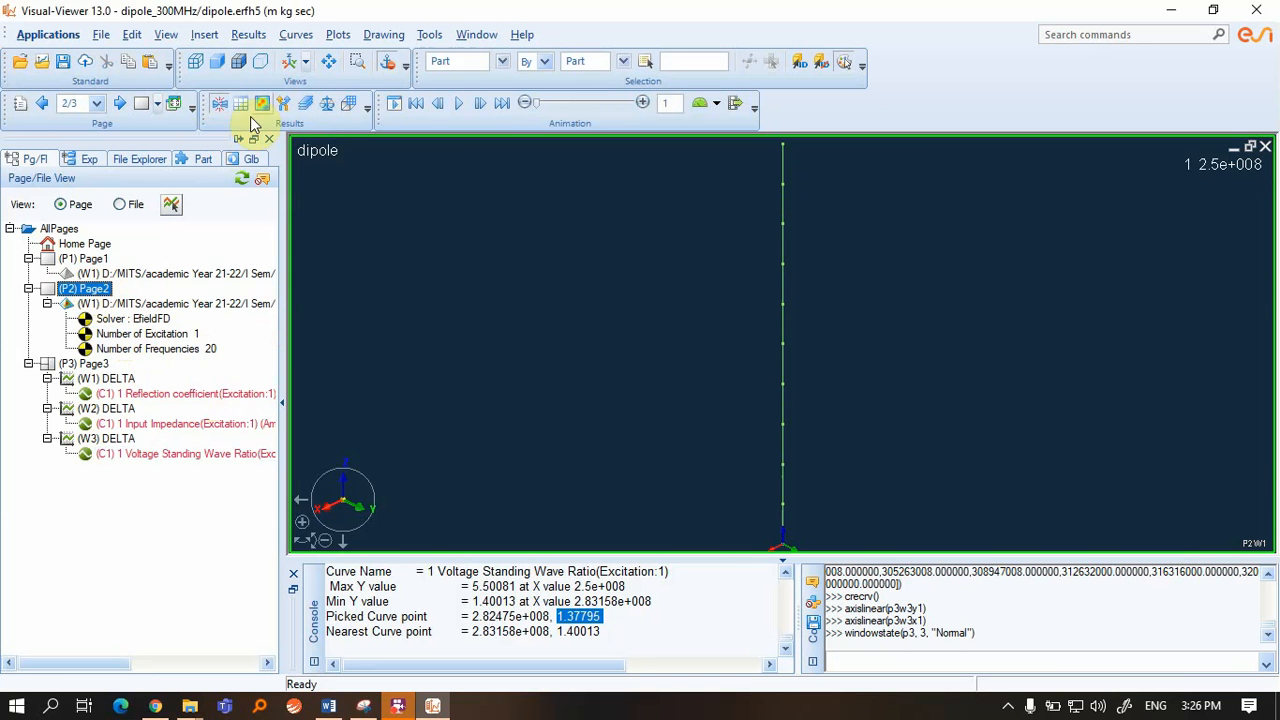
left_click(263, 105)
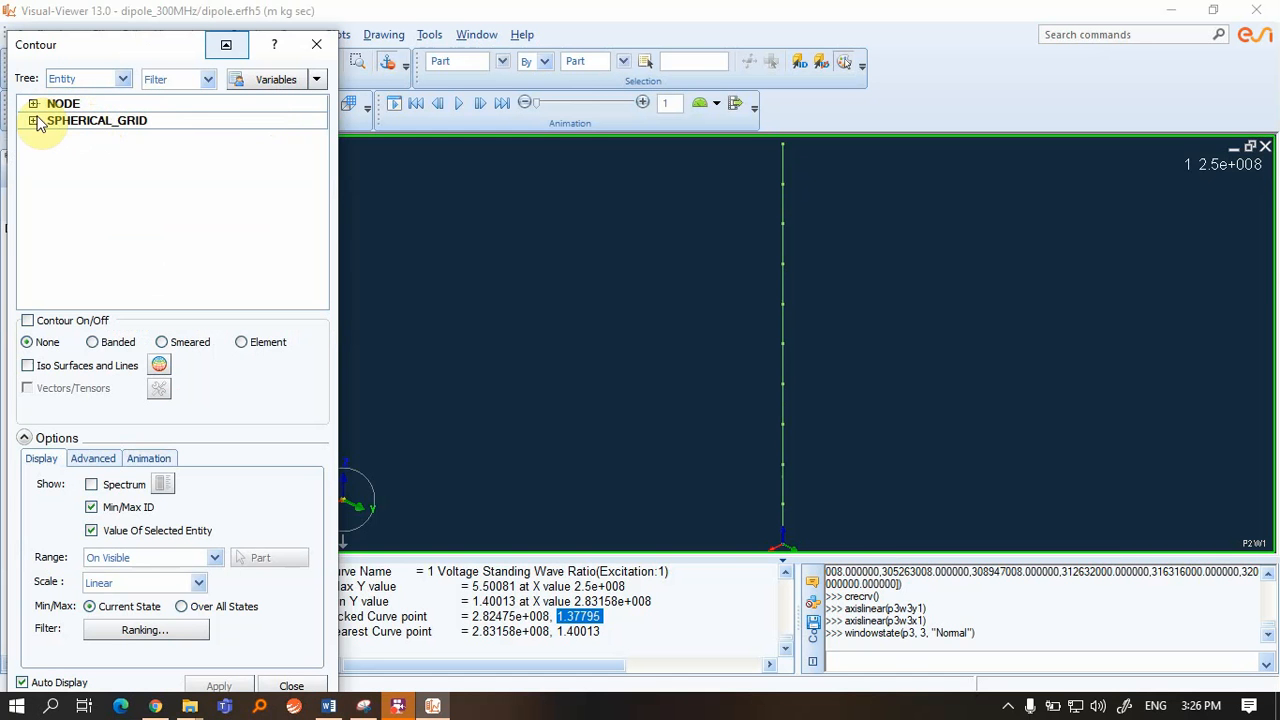
double_click(77, 126)
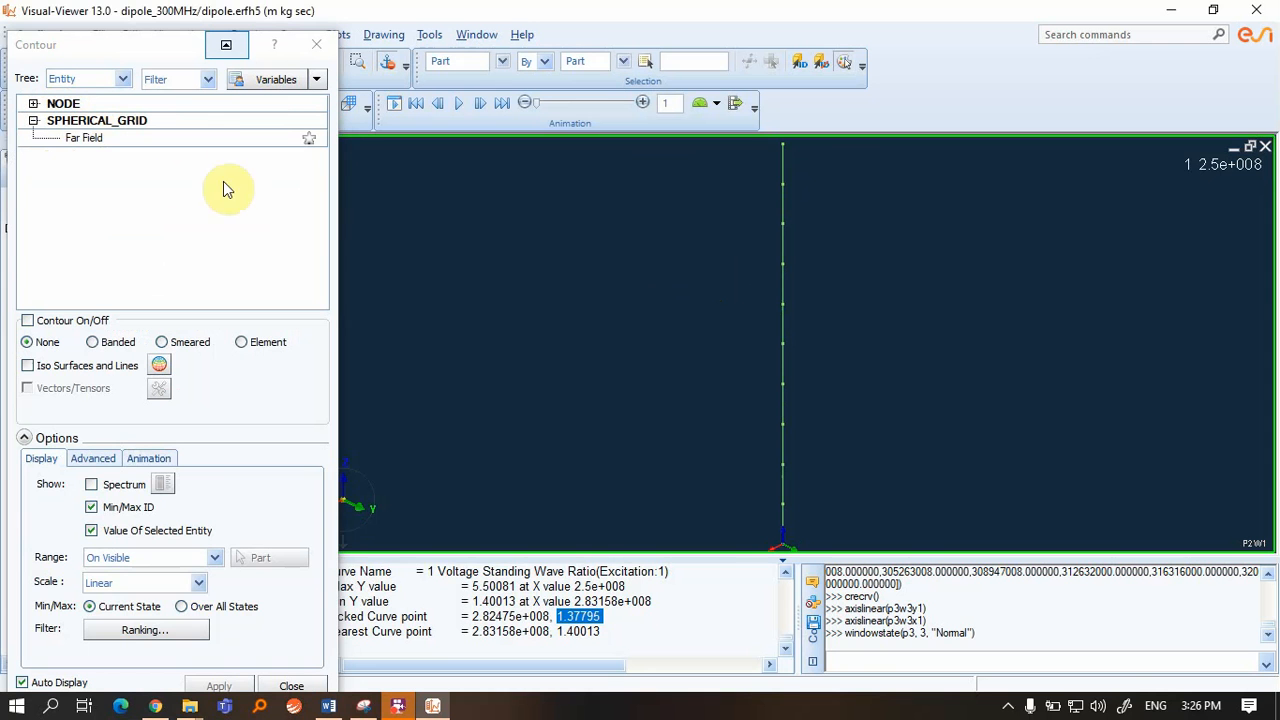
Display the Far Field result as a 3-D contour pattern and show the Field options
left_click(85, 138)
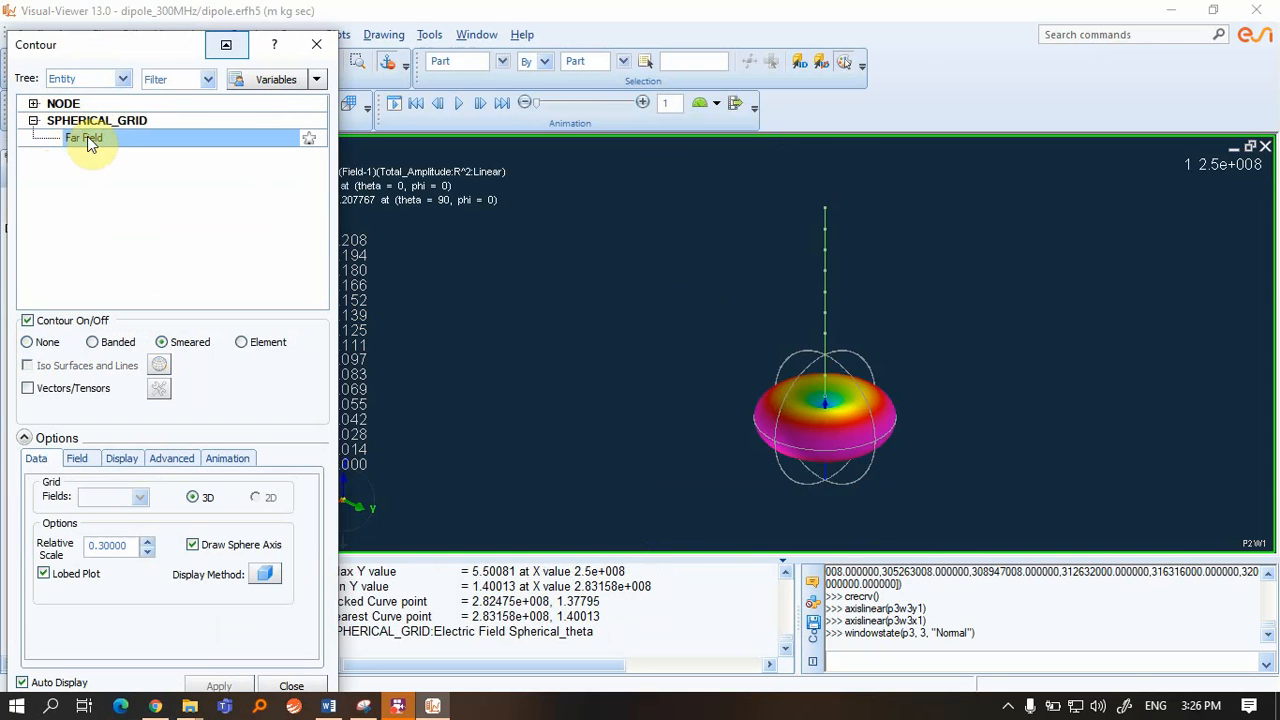
scroll(843, 409, "up", 3)
middle_click_drag(842, 408, 897, 440)
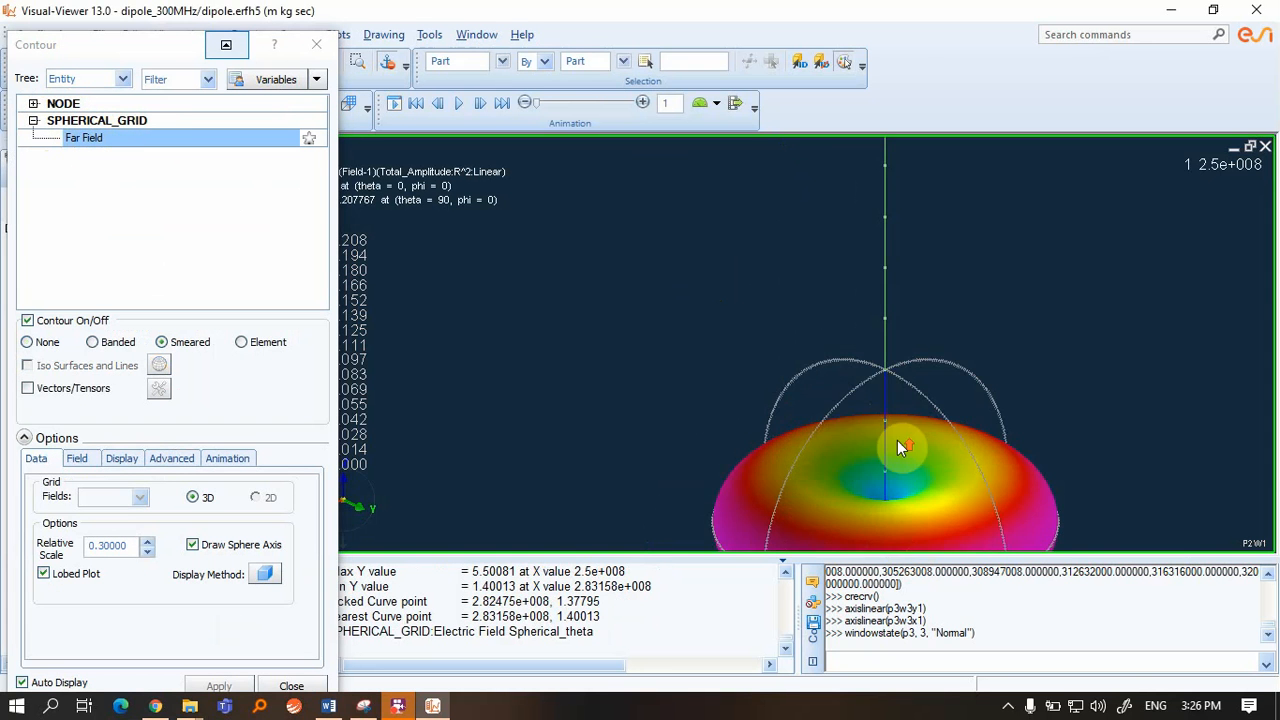
scroll(897, 440, "down", 3)
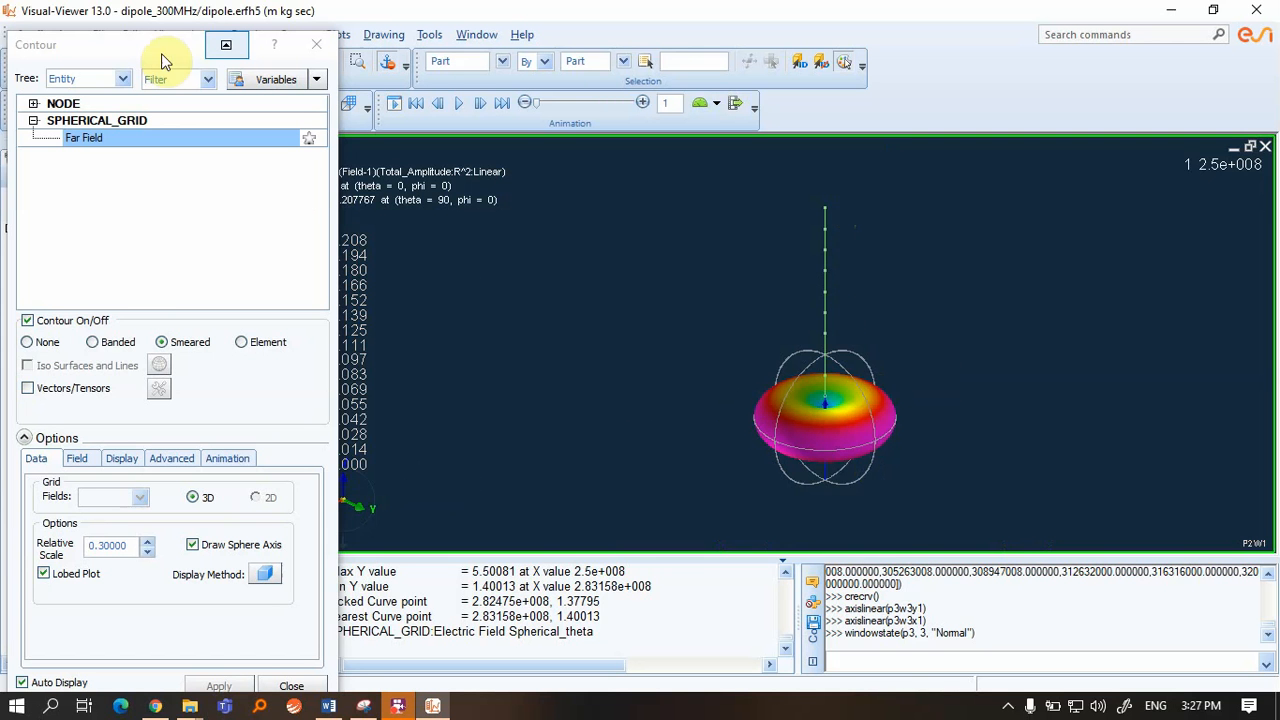
left_click_drag(150, 45, 1033, 50)
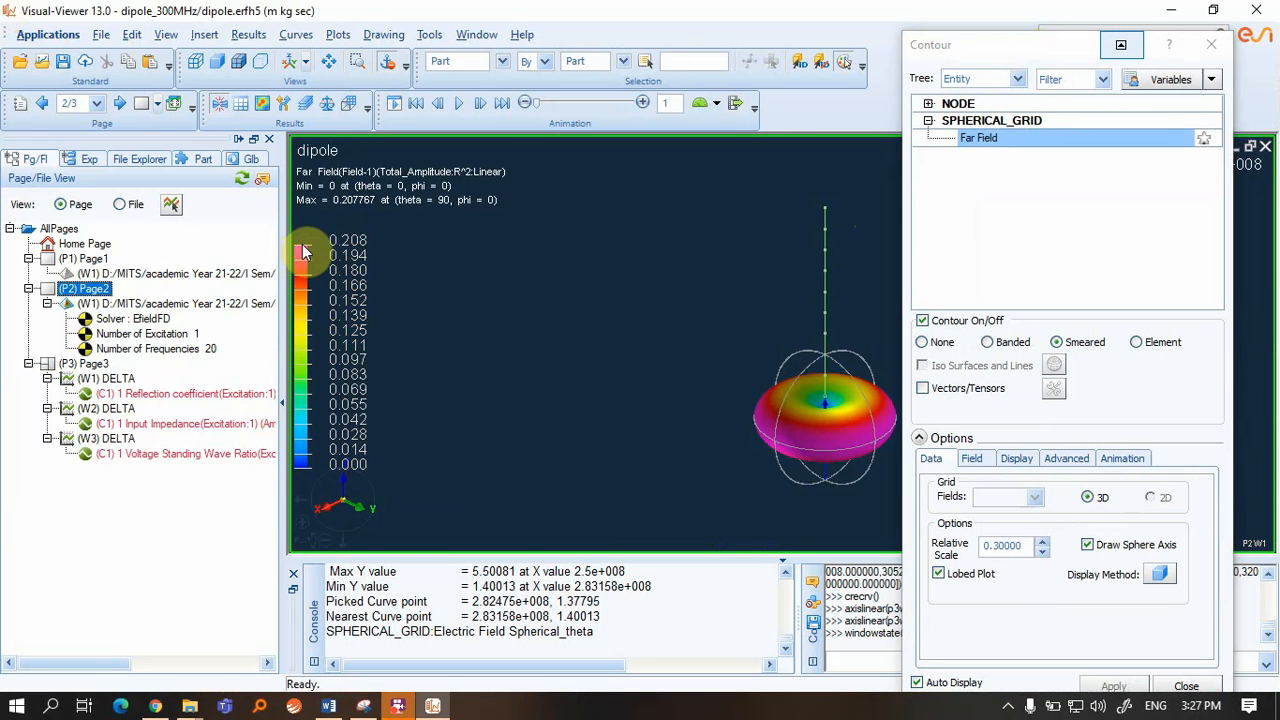
left_click(966, 465)
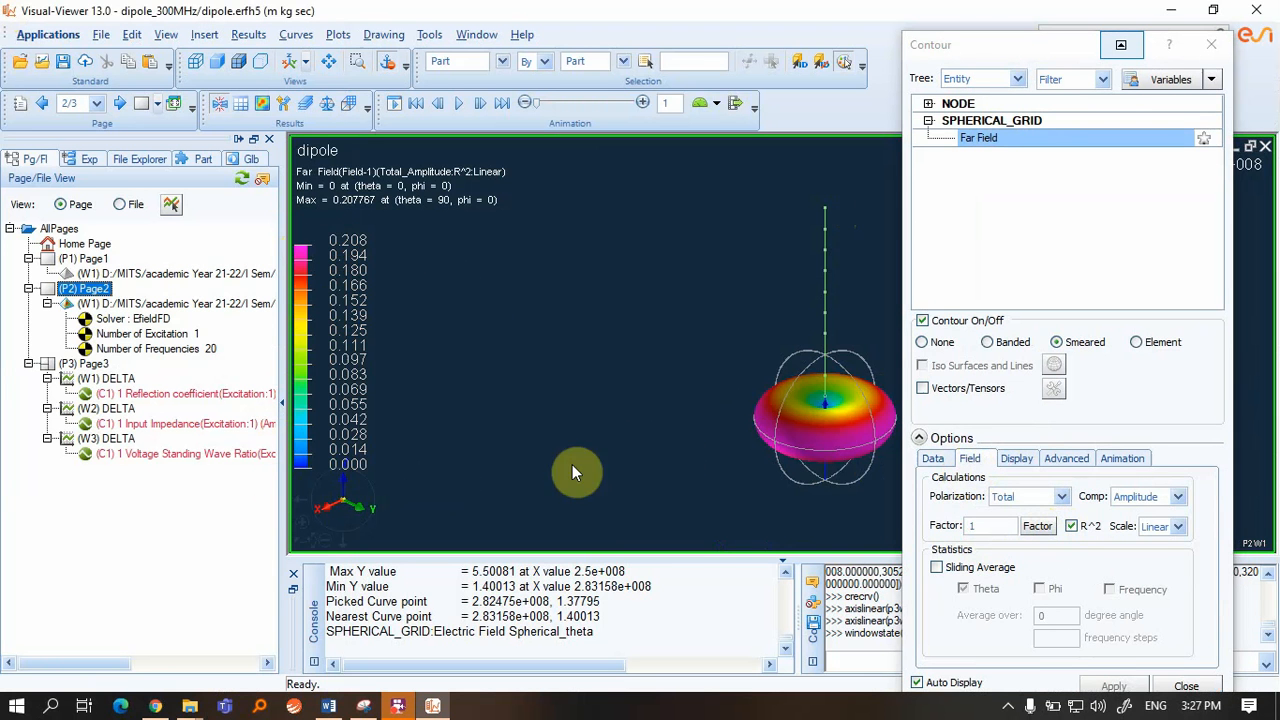
Set the far-field factor to Gain, trying a 10dB scale before returning to linear
left_click(1035, 527)
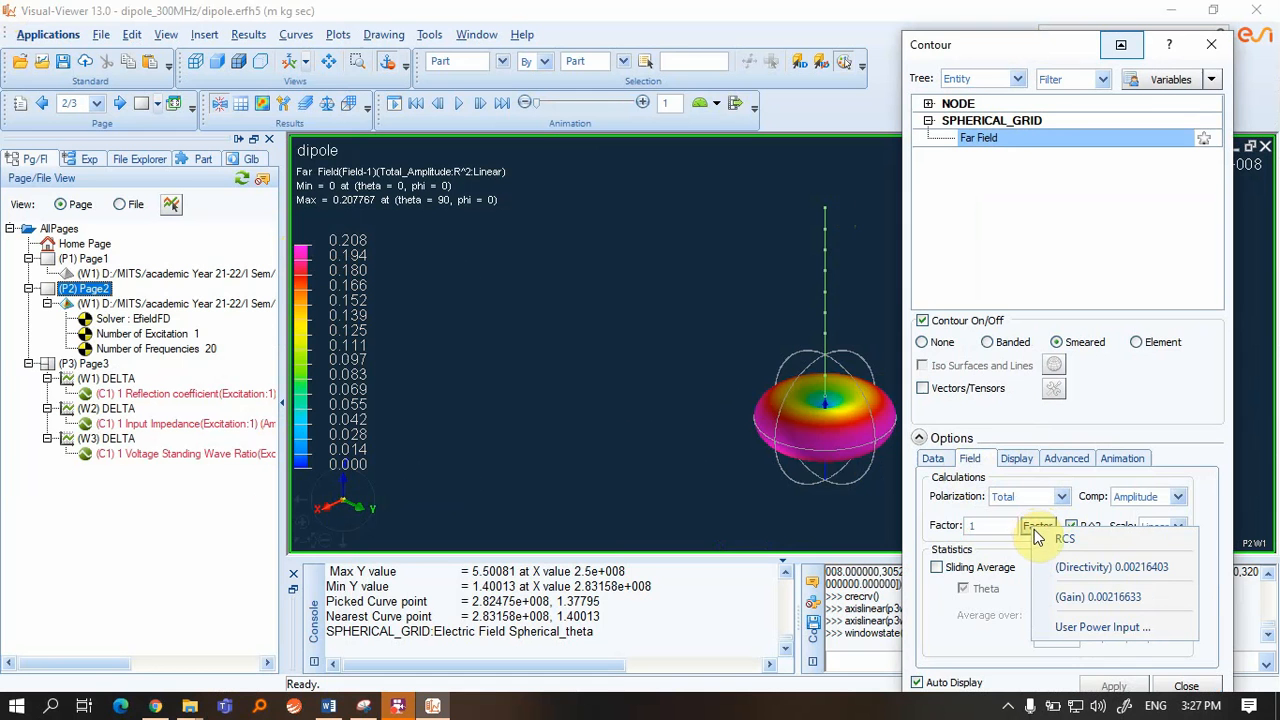
left_click(1112, 597)
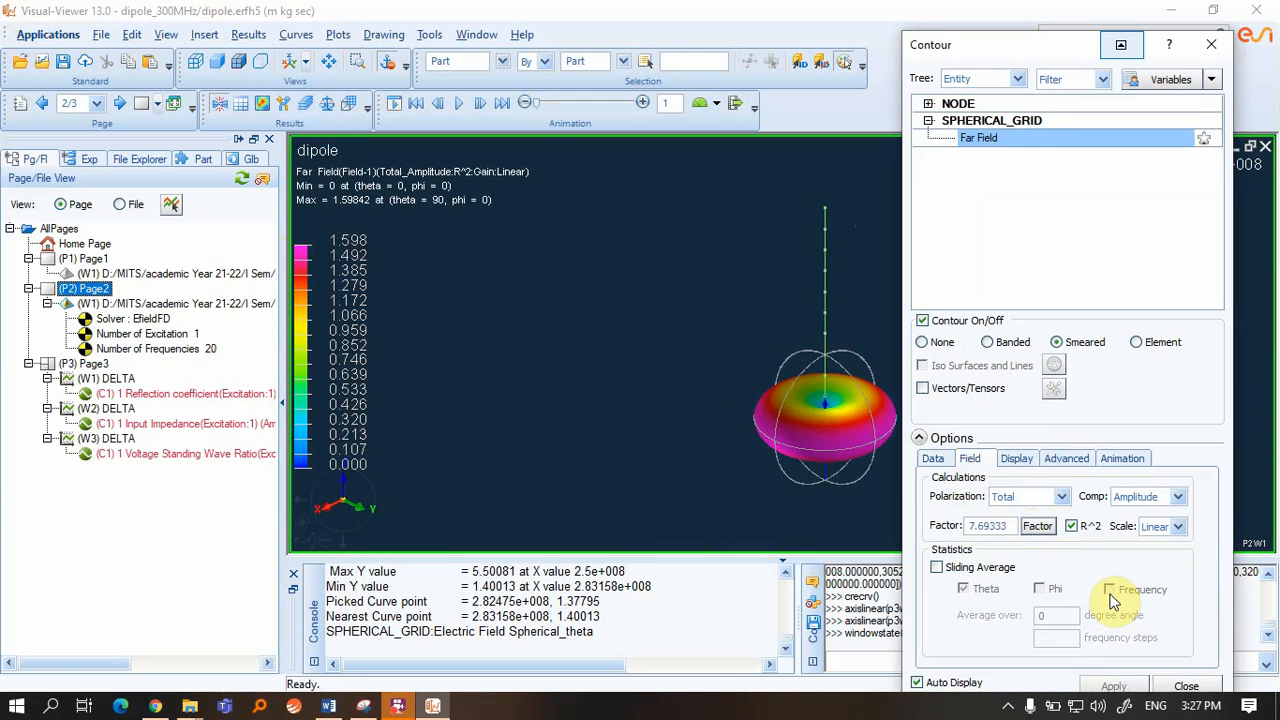
left_click(840, 497)
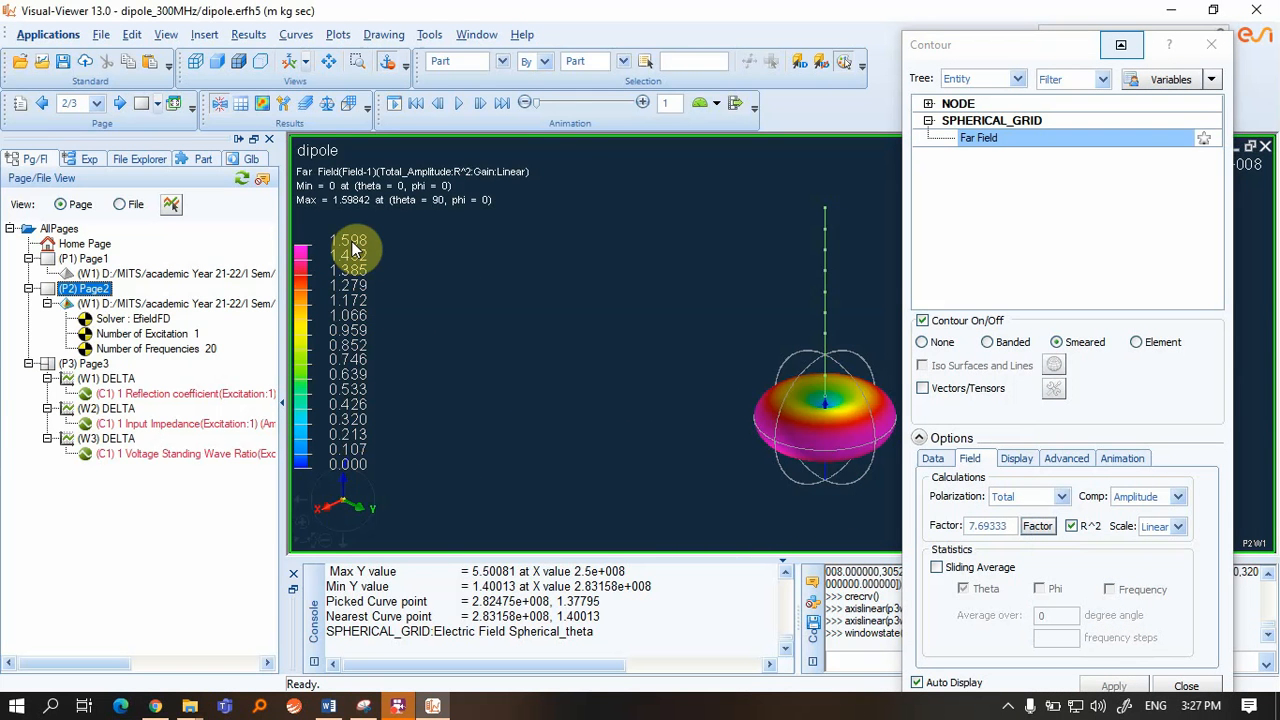
left_click(1177, 526)
left_click(1163, 556)
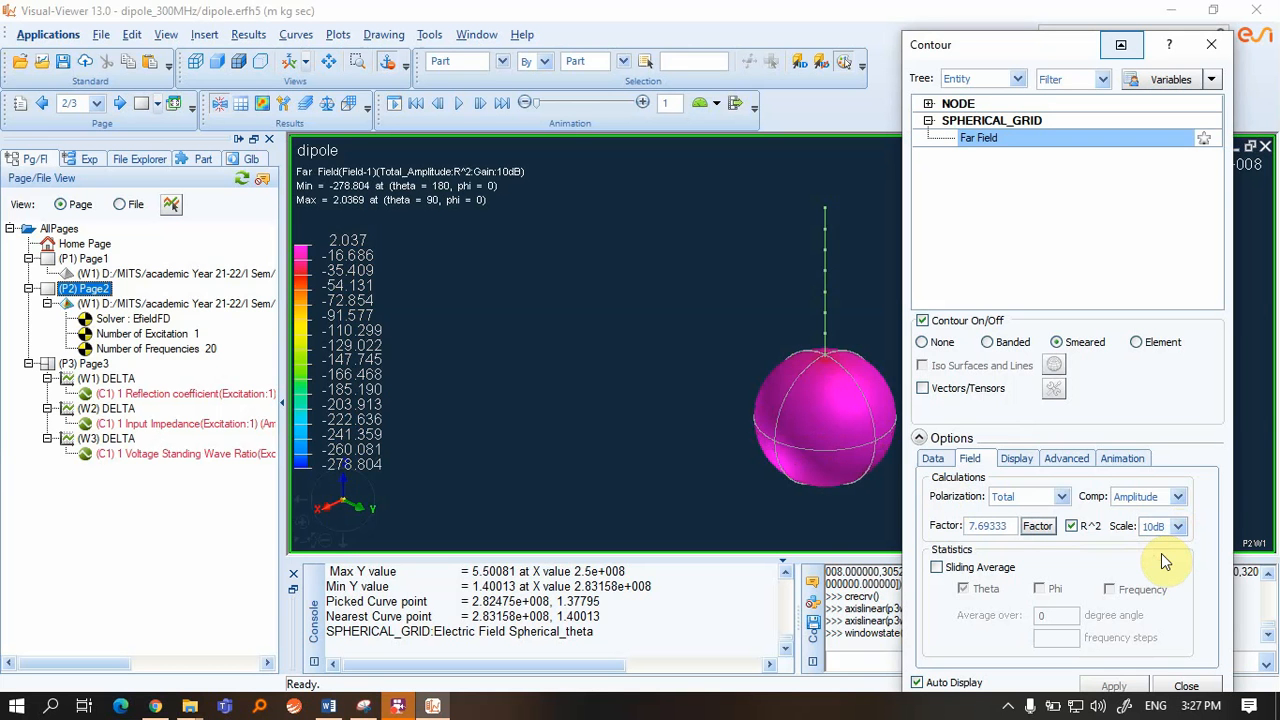
left_click(580, 385)
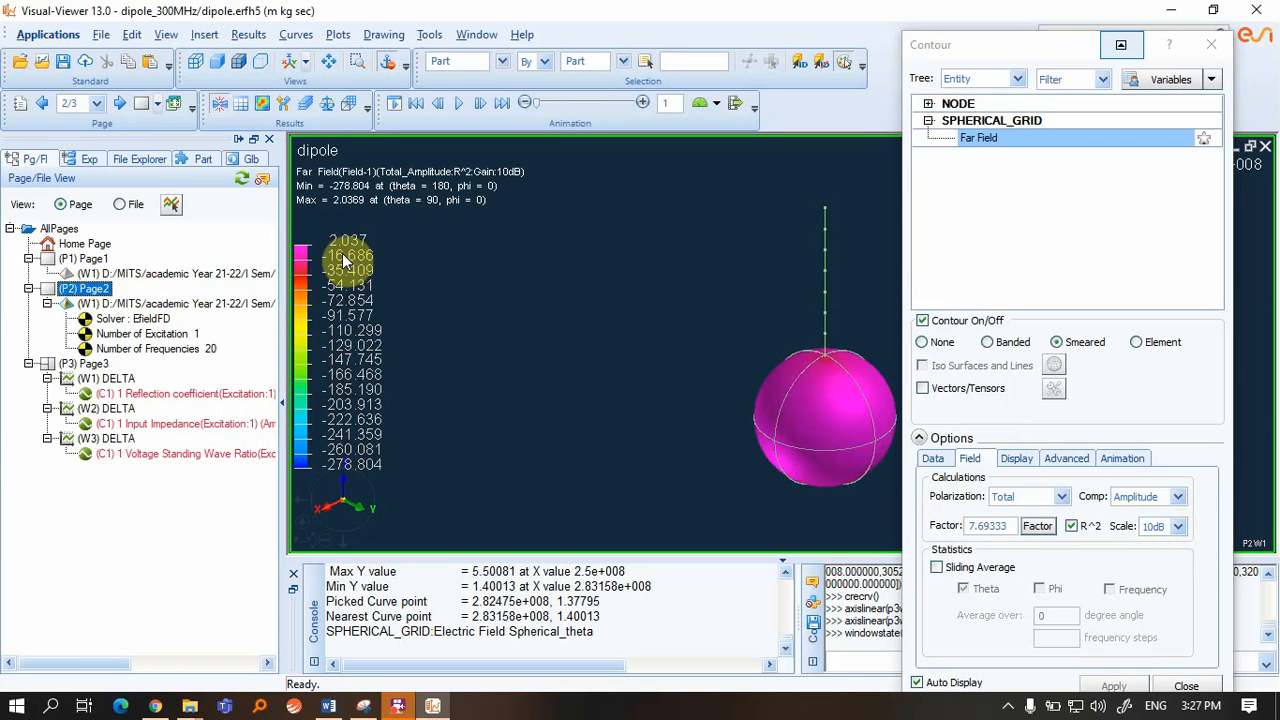
left_click(1178, 526)
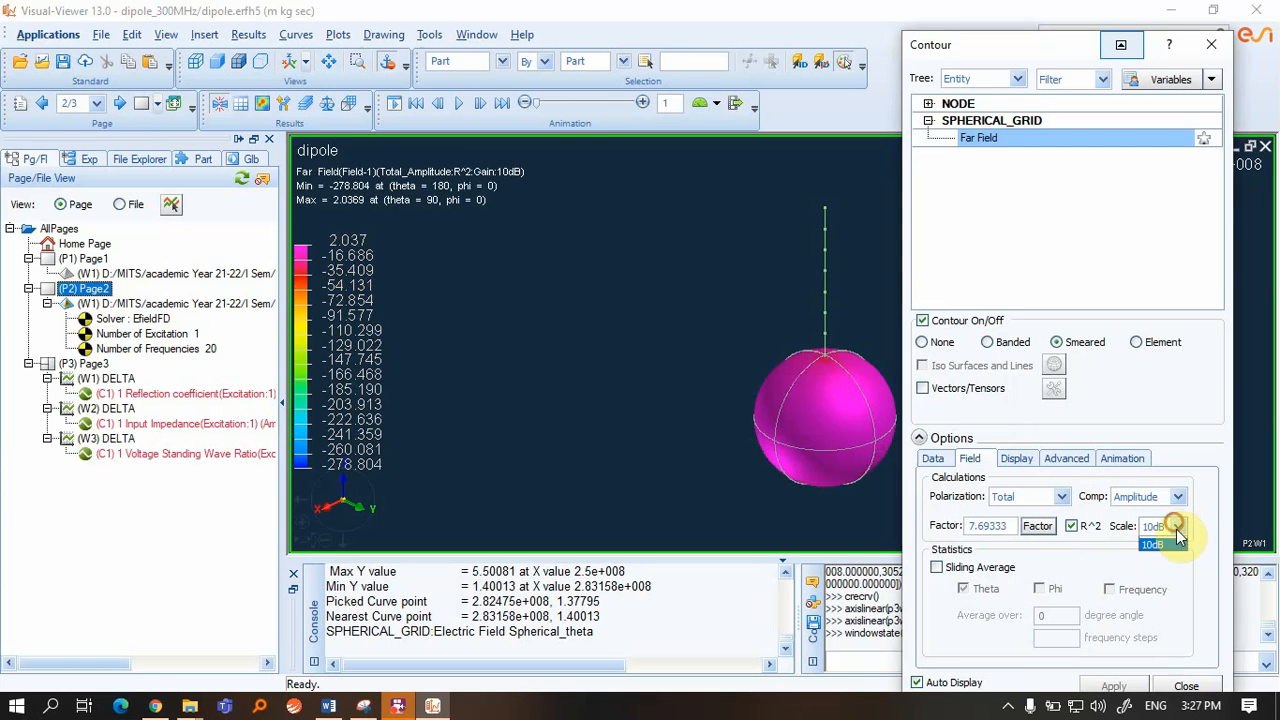
left_click(1160, 543)
left_click(386, 432)
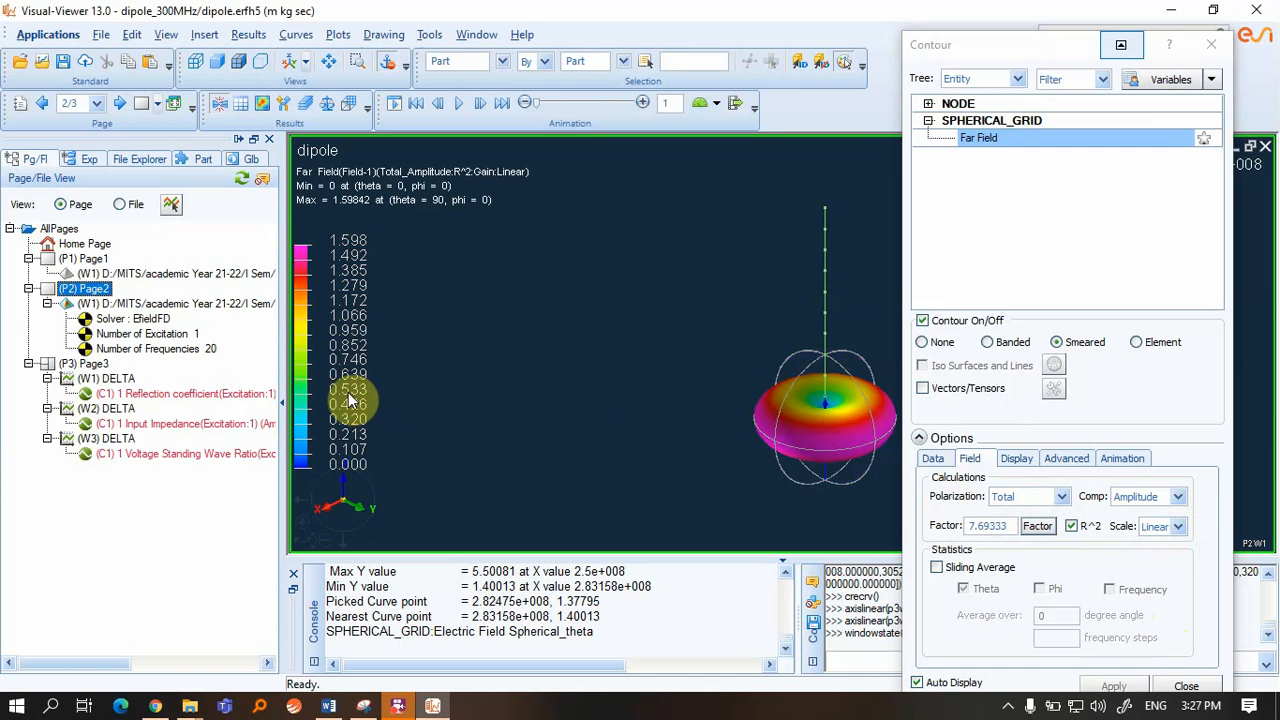
Switch the factor to Directivity, back to Gain, then choose User Power Input
left_click(1035, 525)
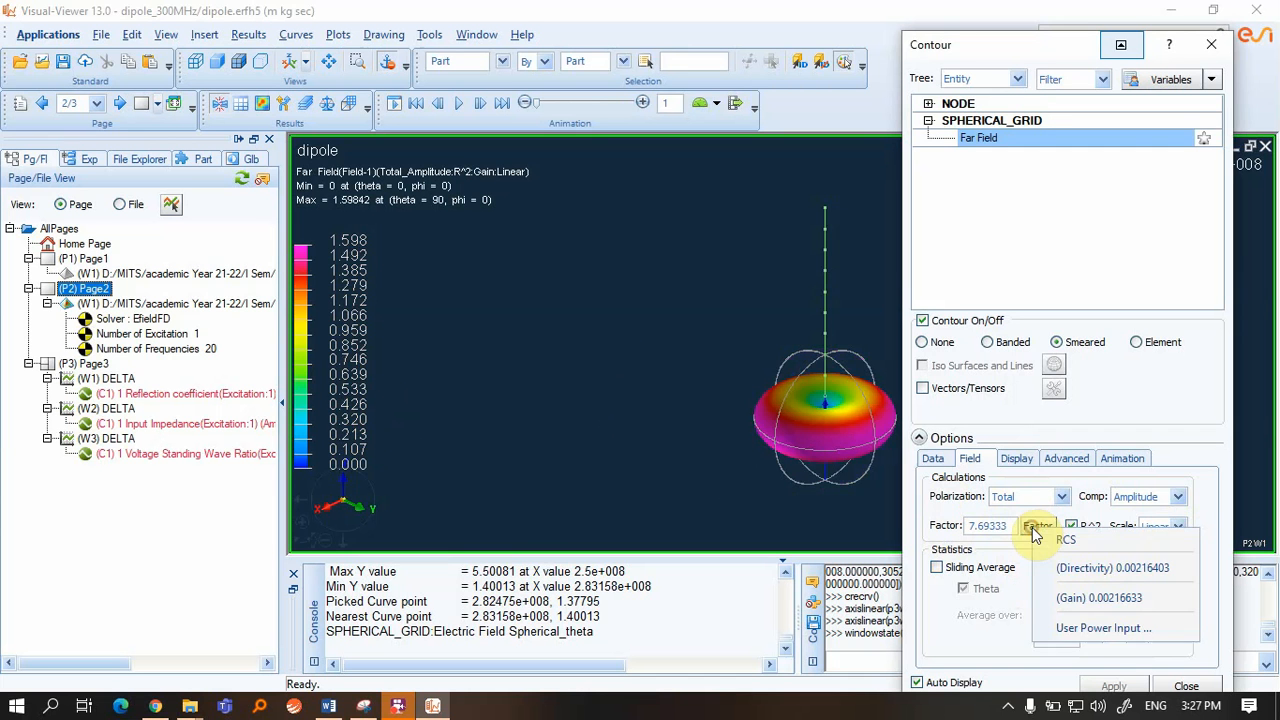
left_click(1086, 572)
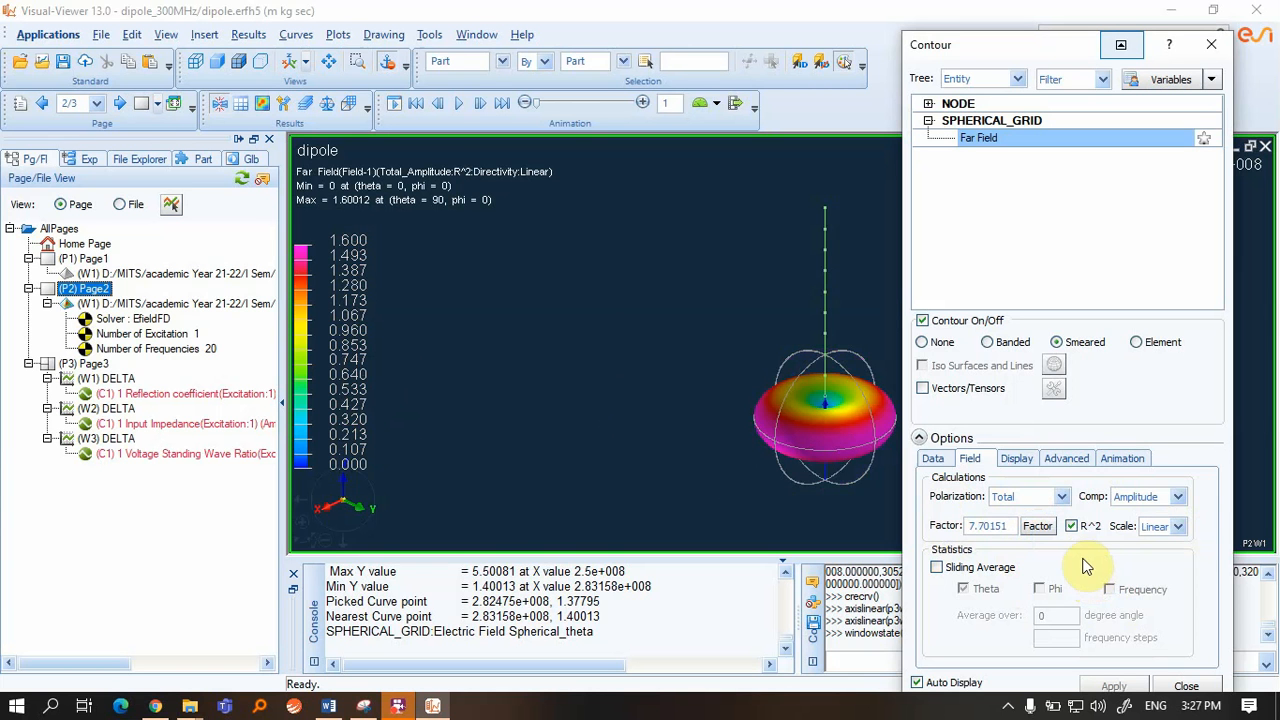
left_click(1037, 525)
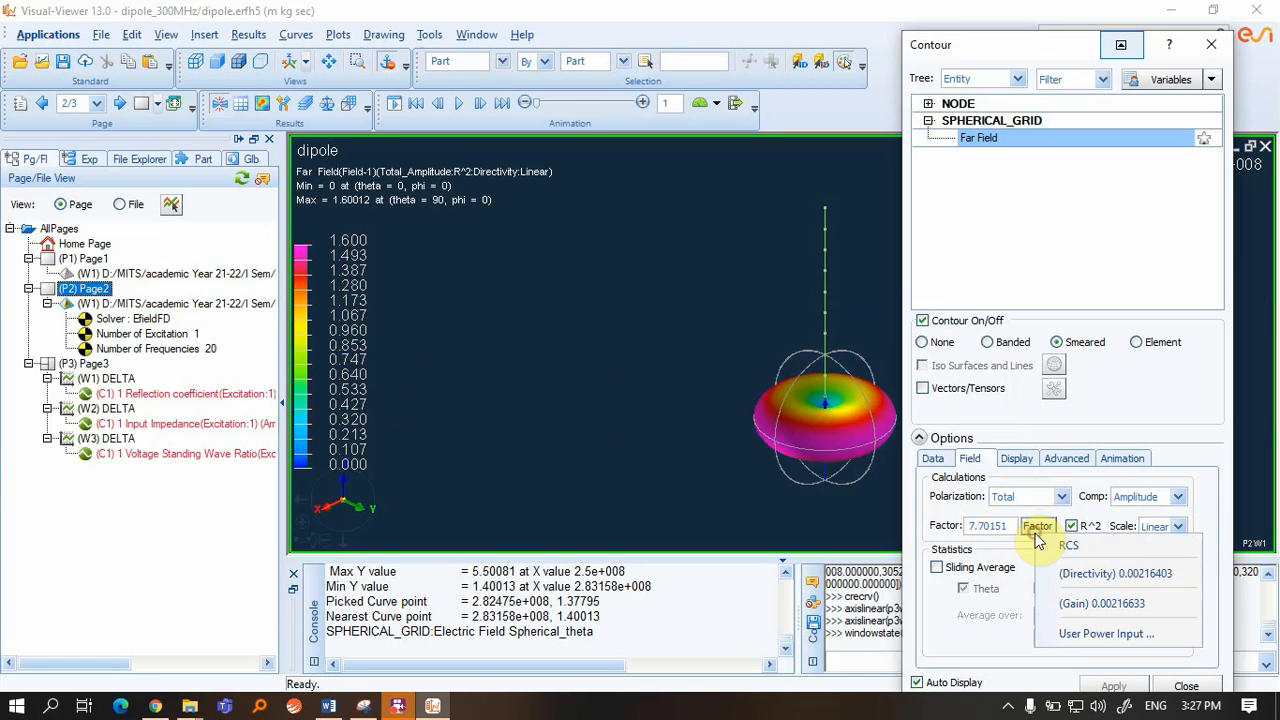
left_click(1068, 603)
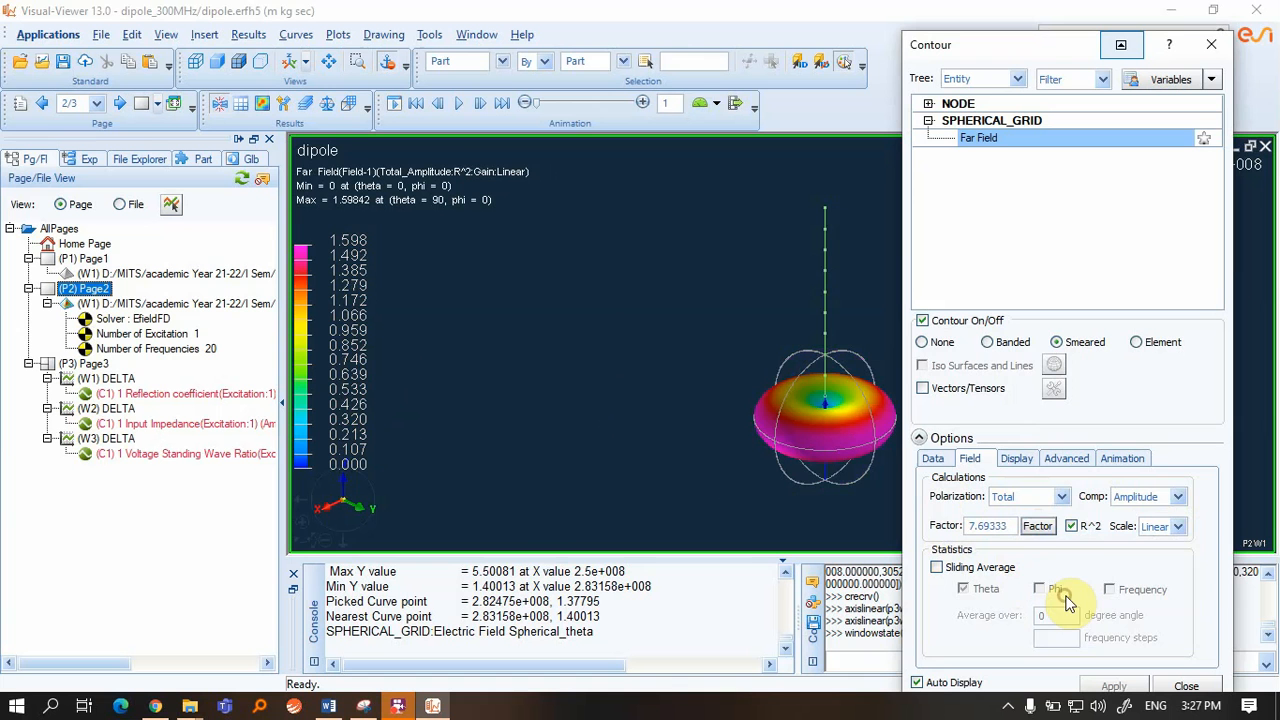
left_click(1042, 528)
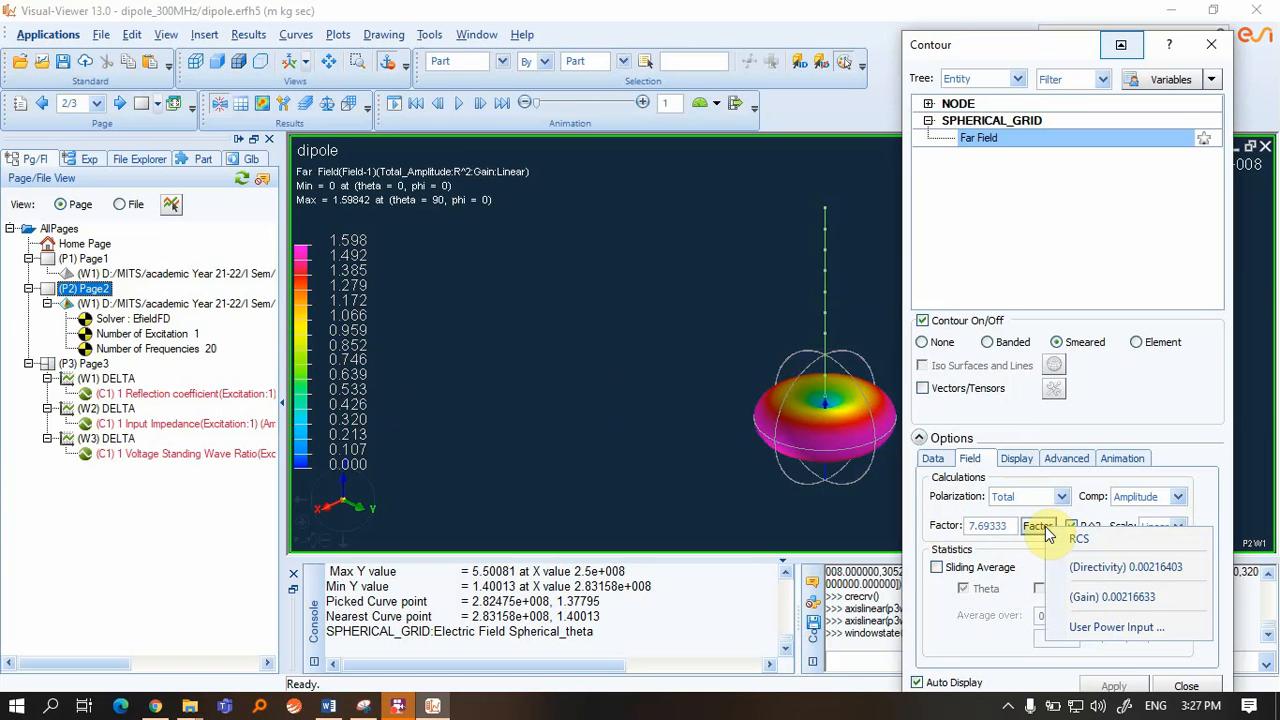
left_click(1100, 627)
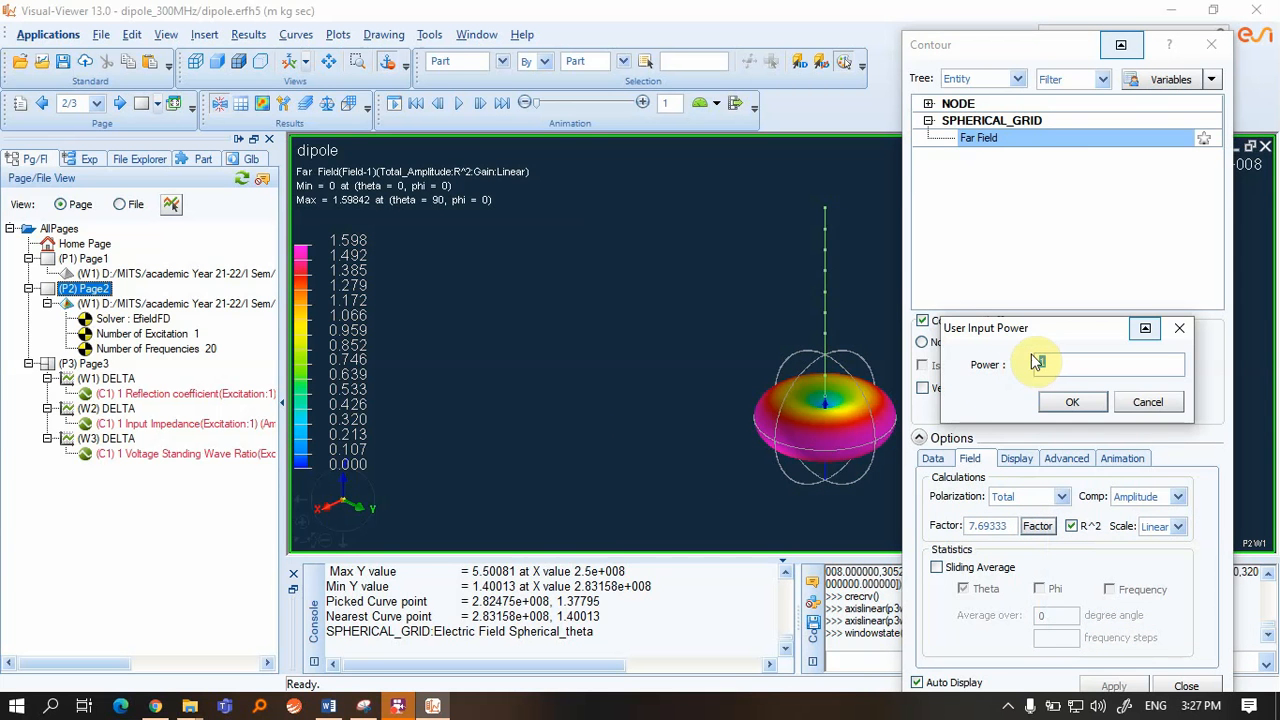
Apply a user input power of 2, then revert the scaling to Gain
type("2")
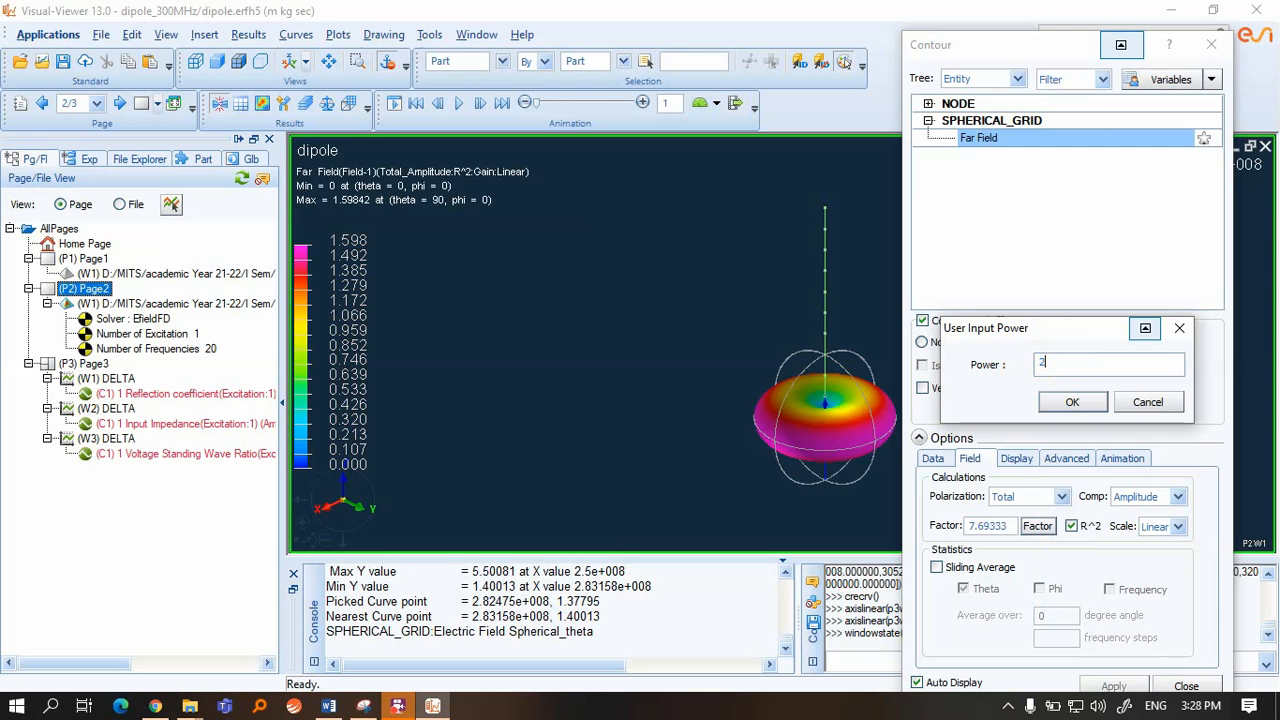
left_click(1064, 402)
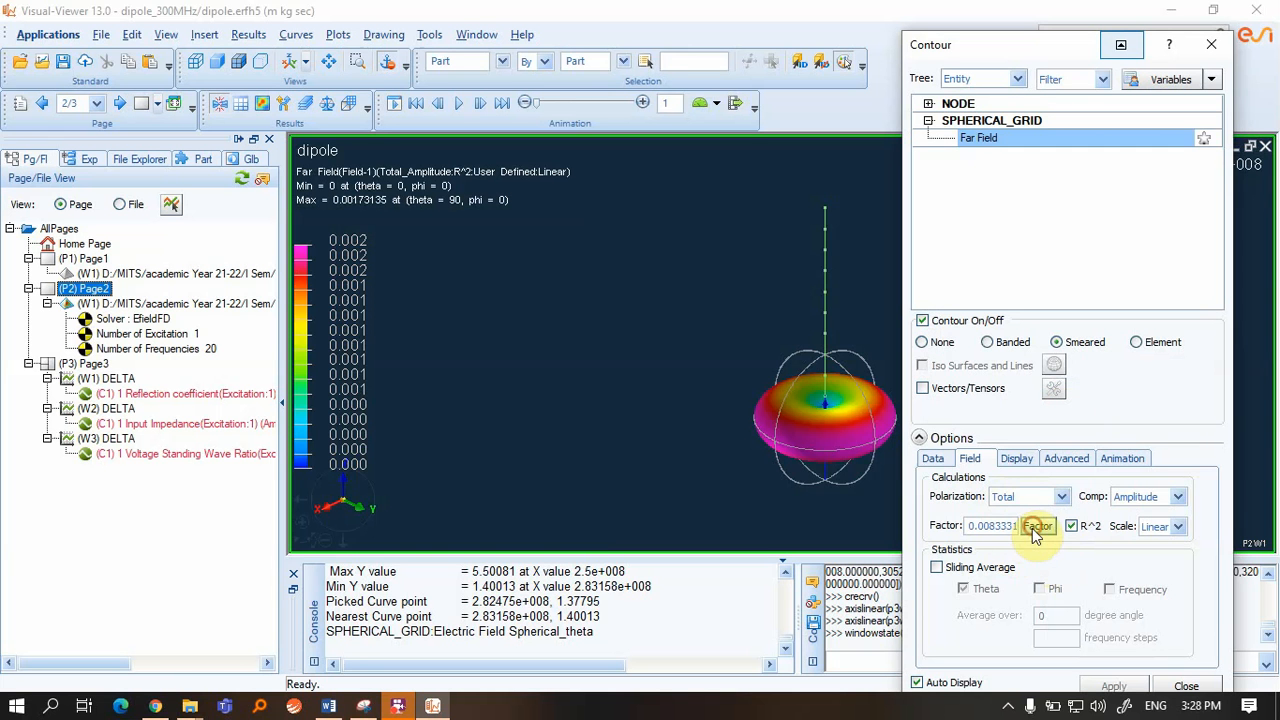
left_click(1035, 533)
left_click(1080, 594)
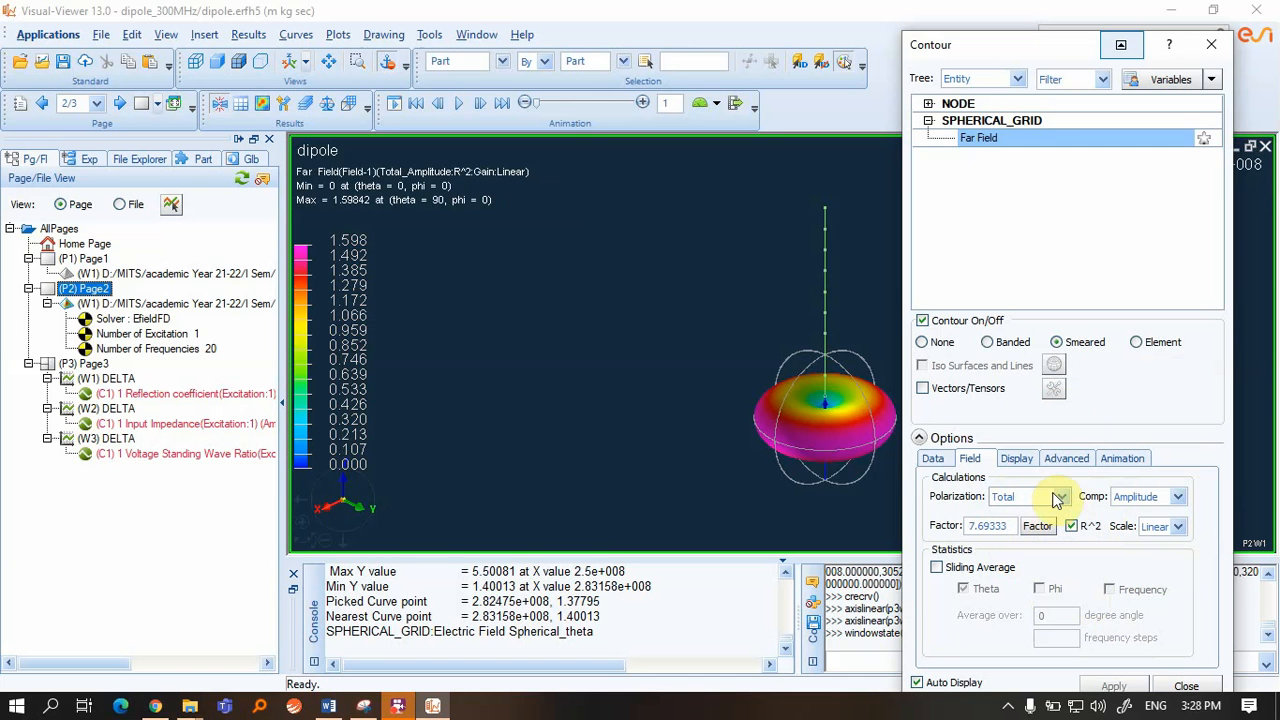
Set the user input power to 1 and close the contour settings
left_click(1036, 530)
left_click(1090, 628)
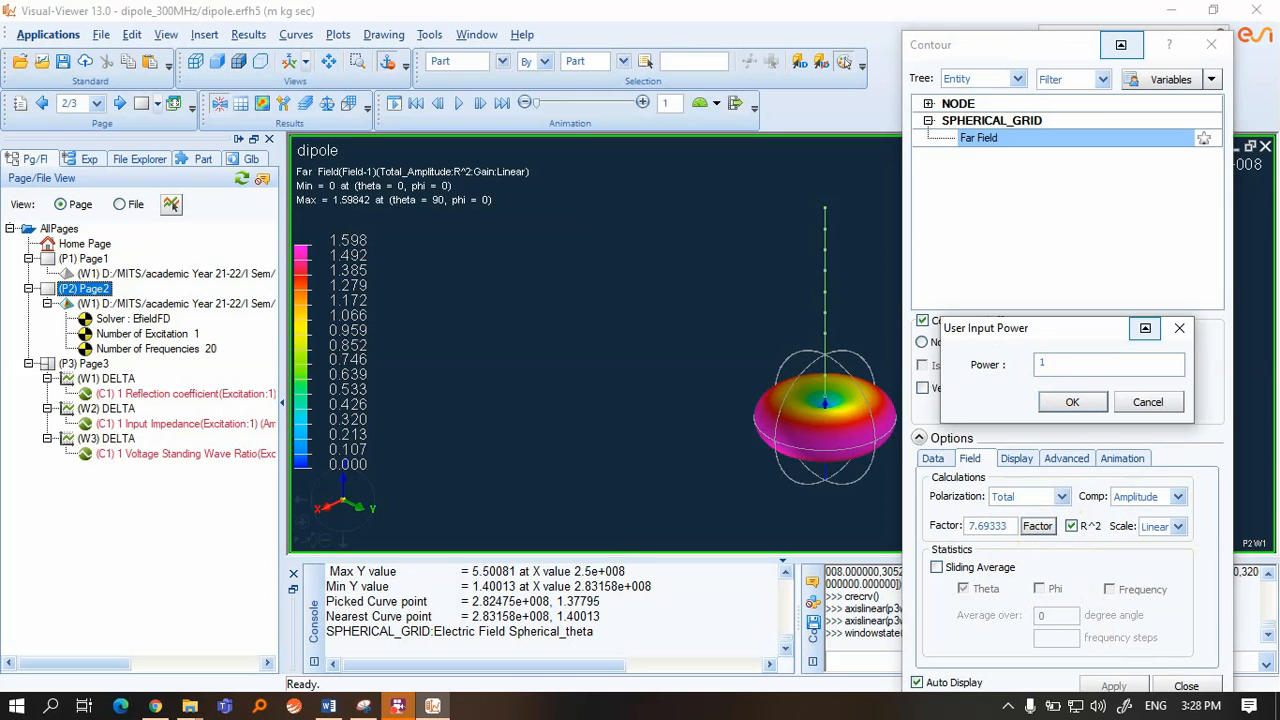
left_click(1090, 401)
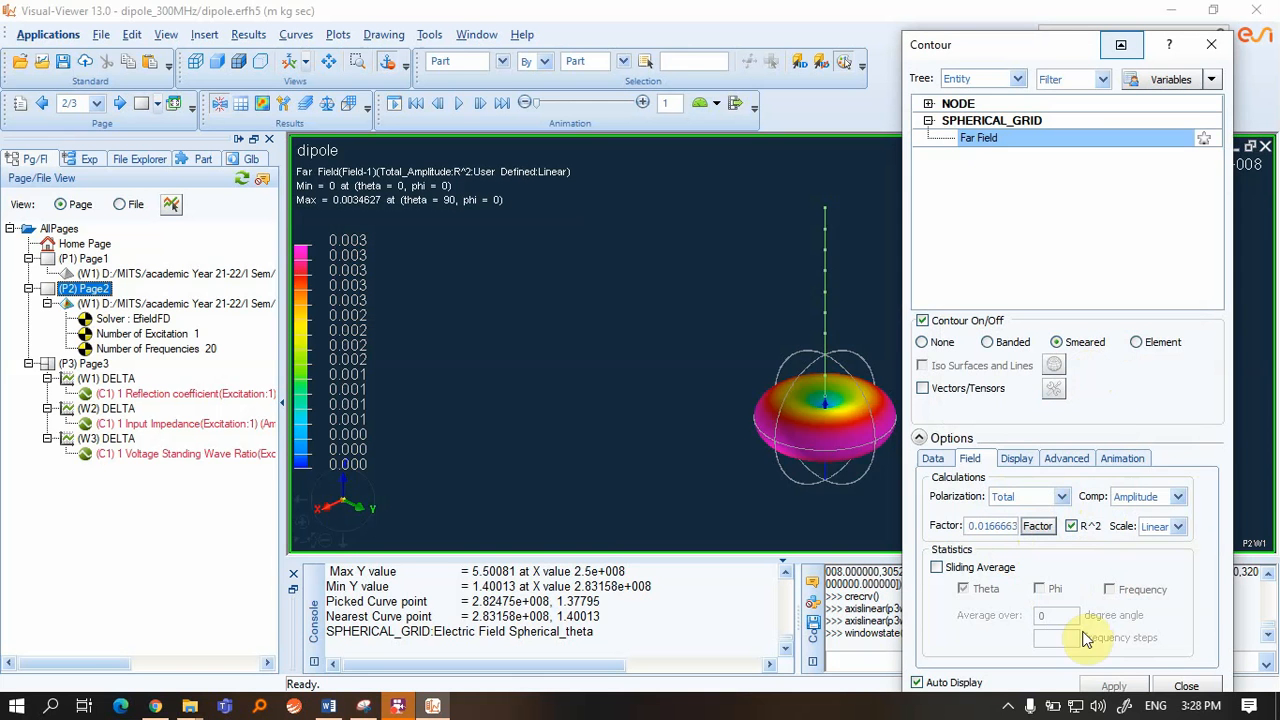
left_click(1187, 689)
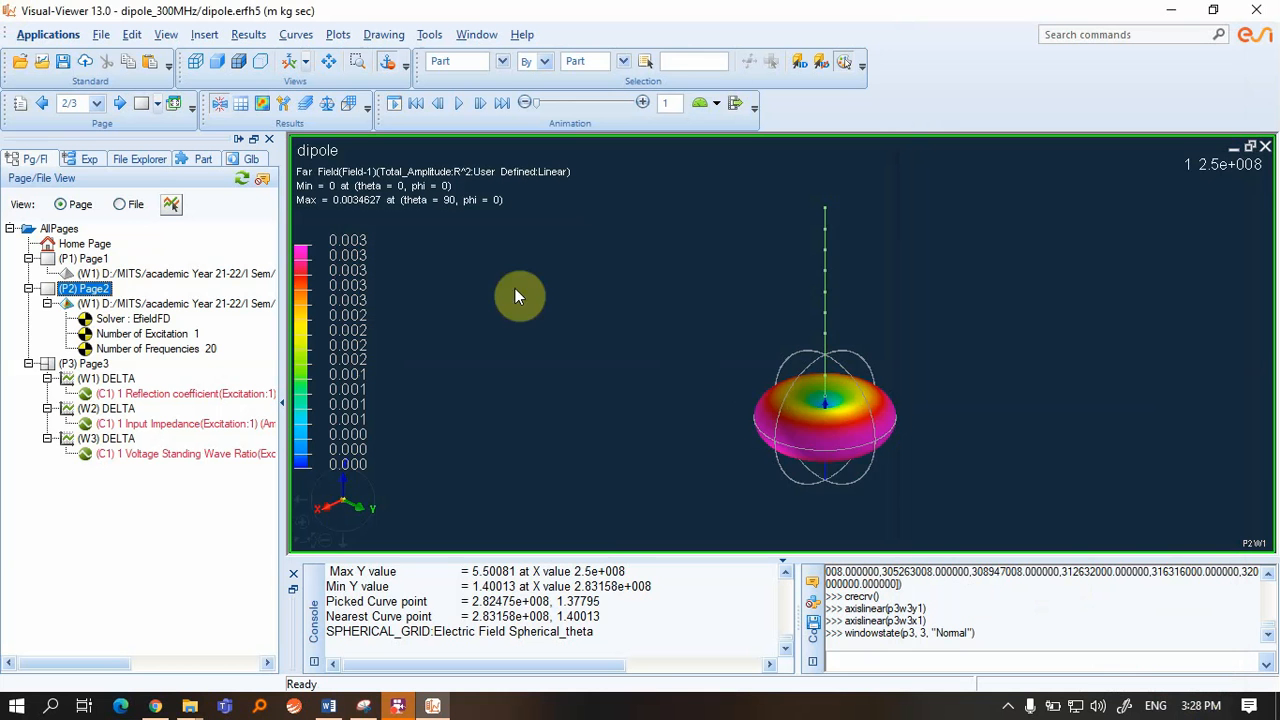
Contour the dipole by NODE Electric Wire Current and start its animation
left_click(261, 104)
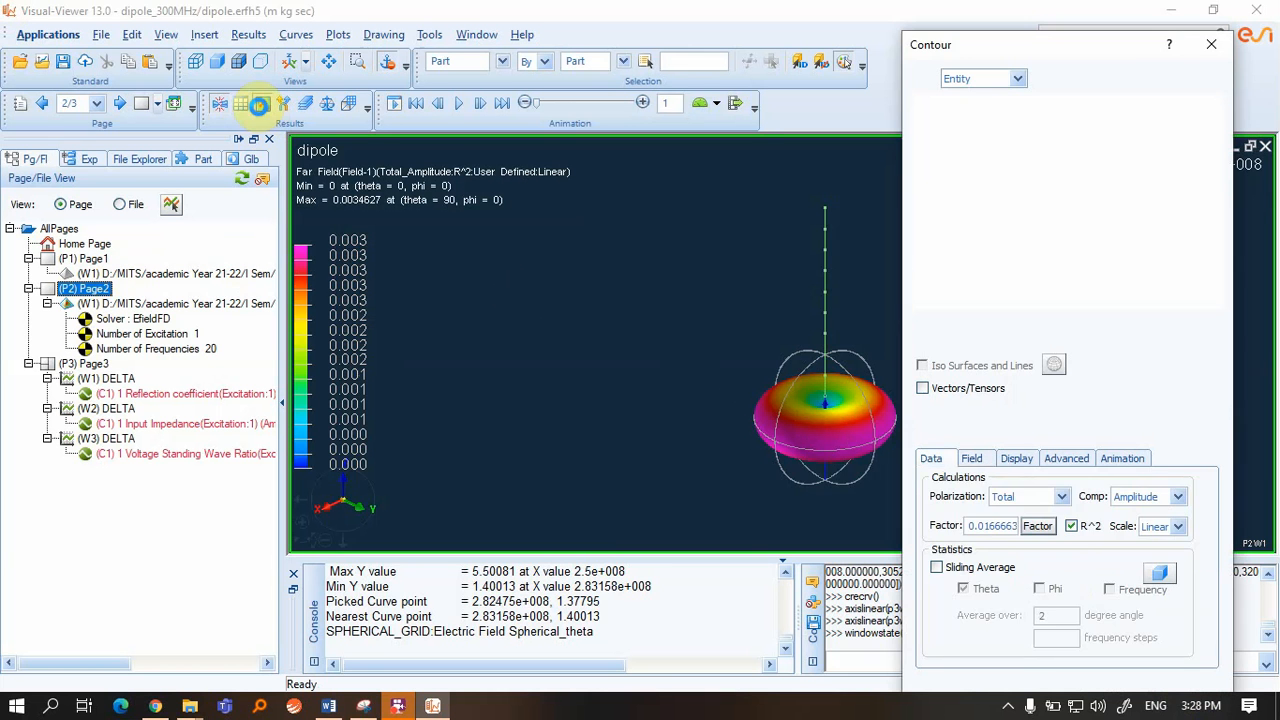
left_click(928, 104)
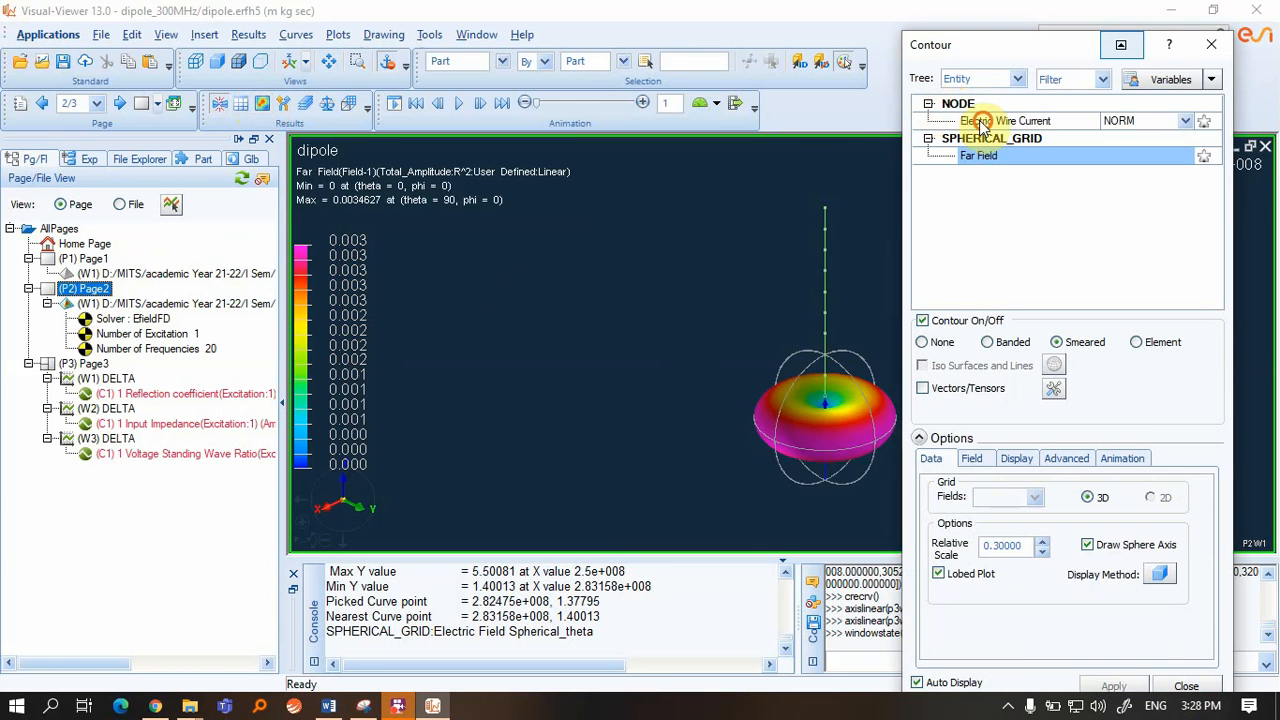
left_click(990, 121)
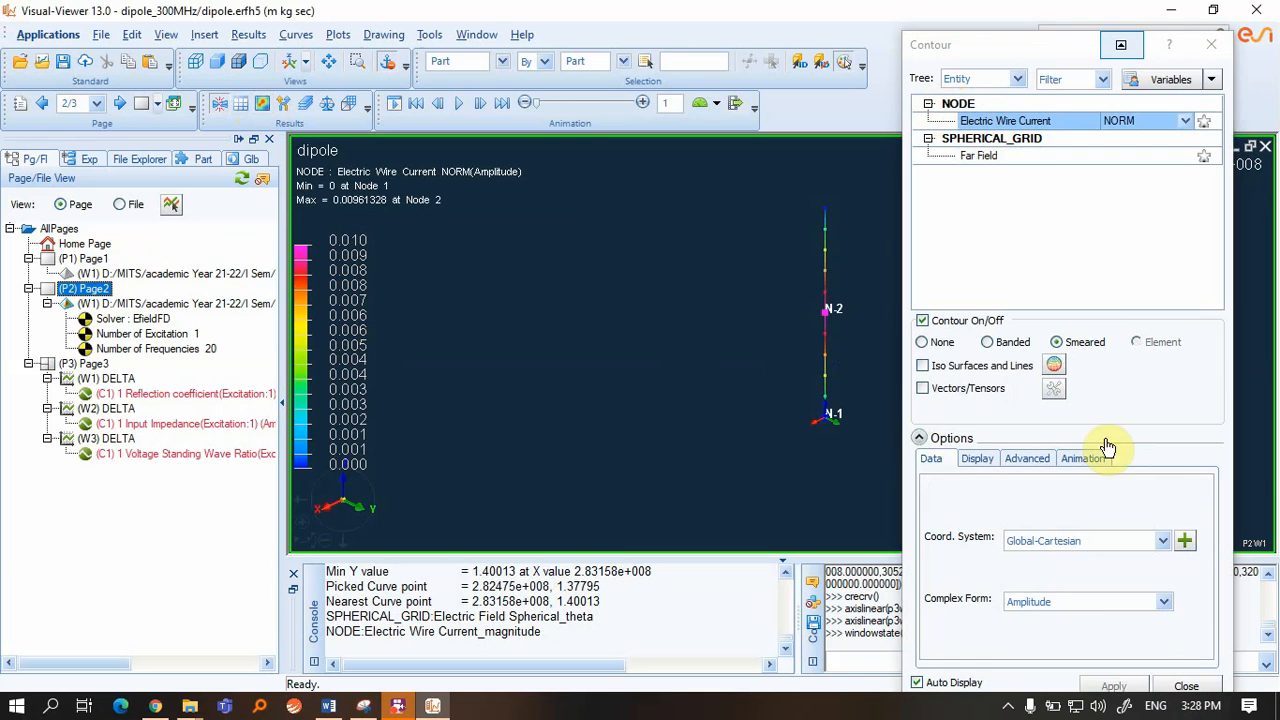
left_click(977, 458)
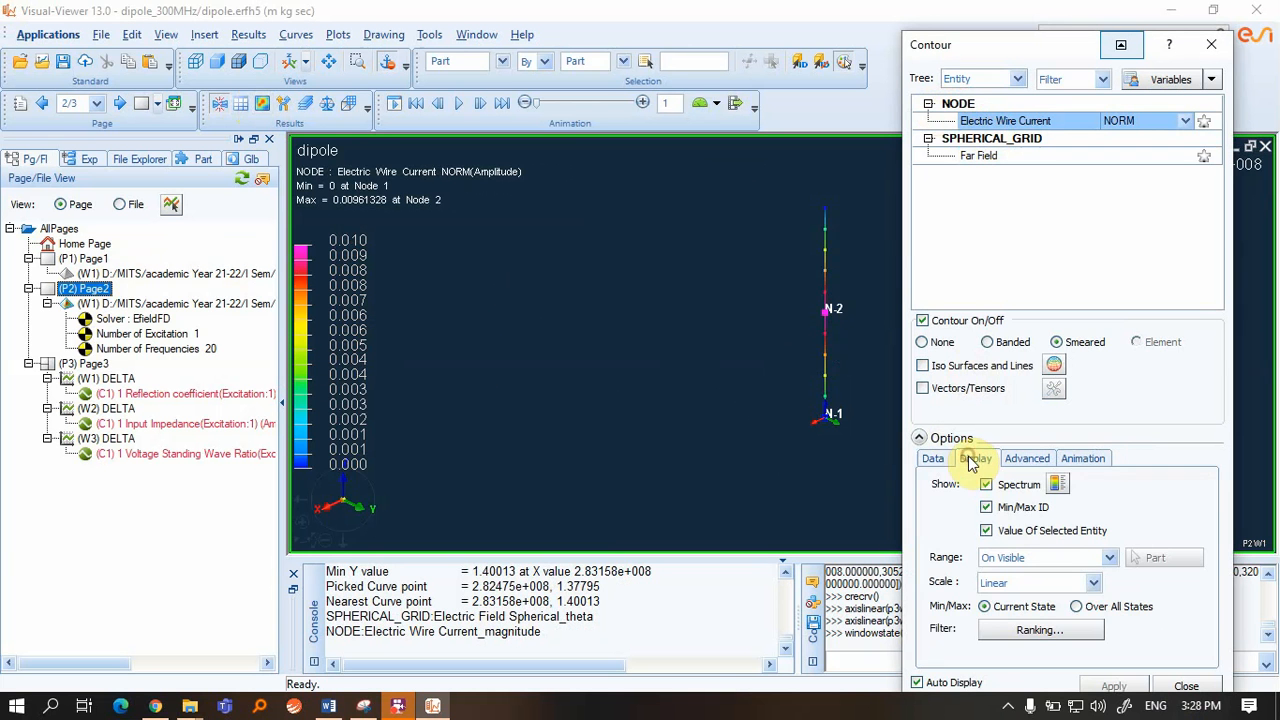
left_click(1095, 458)
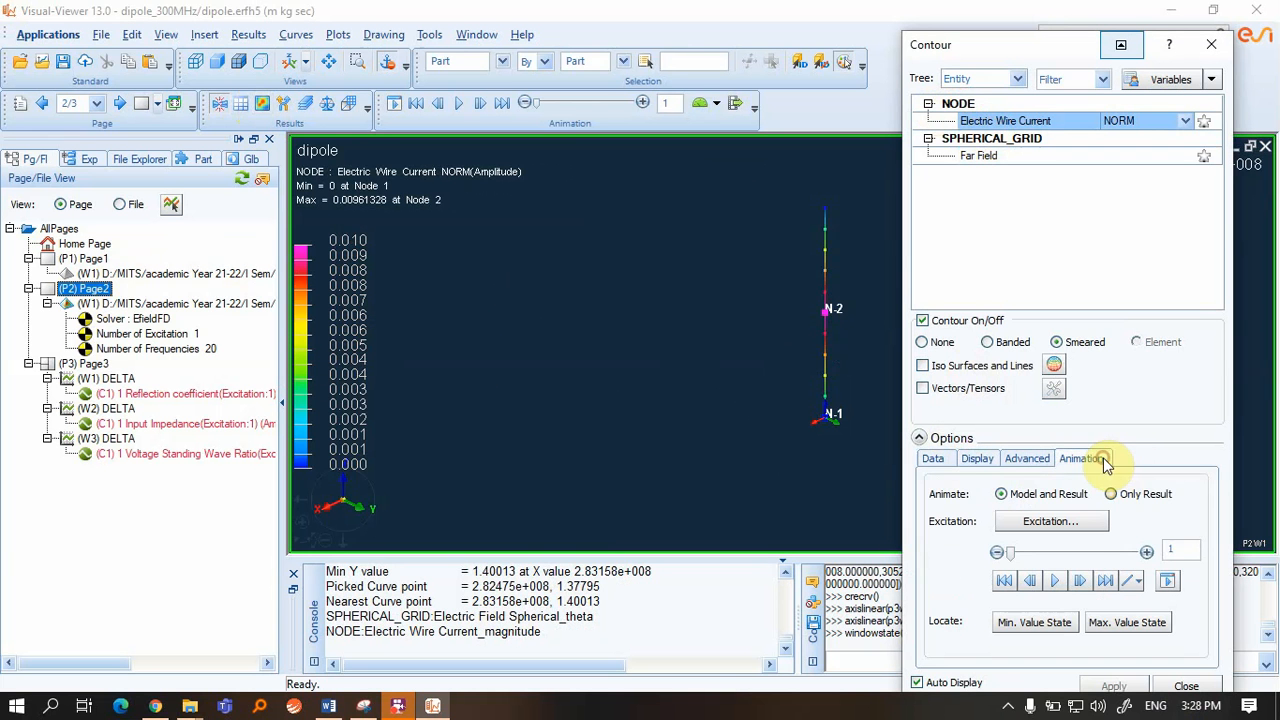
left_click(1054, 580)
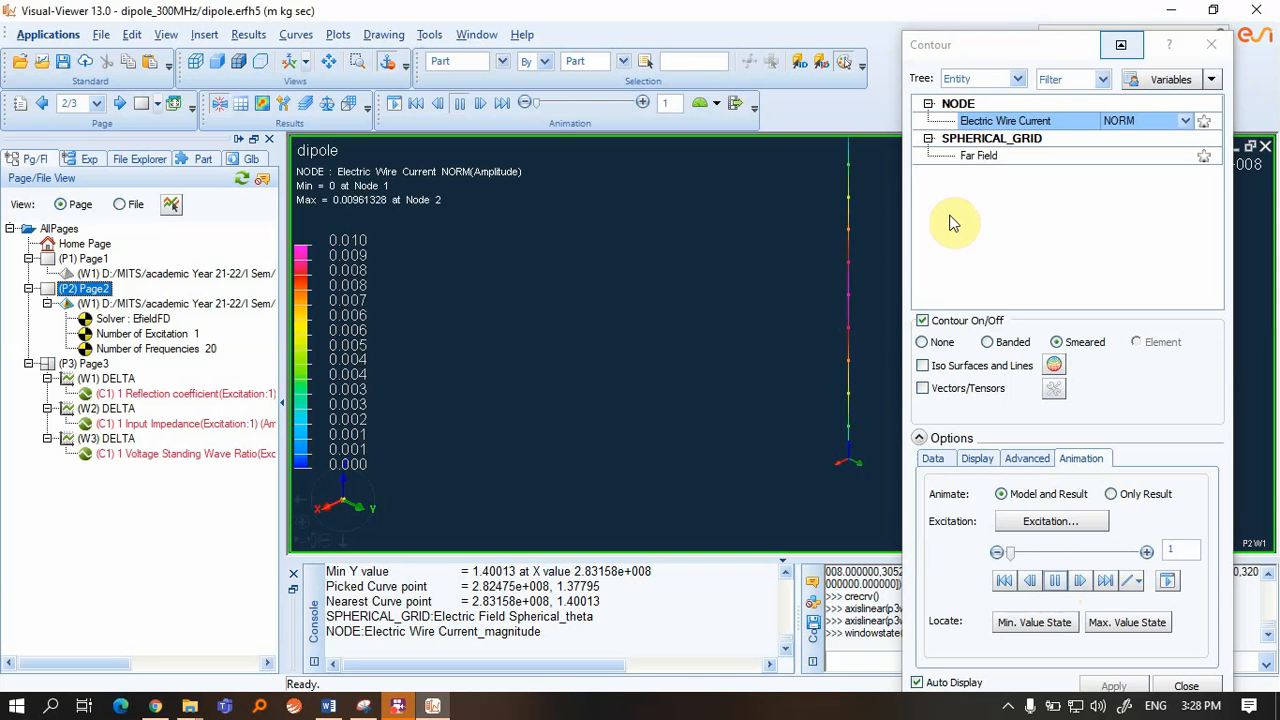
left_click_drag(1030, 48, 113, 18)
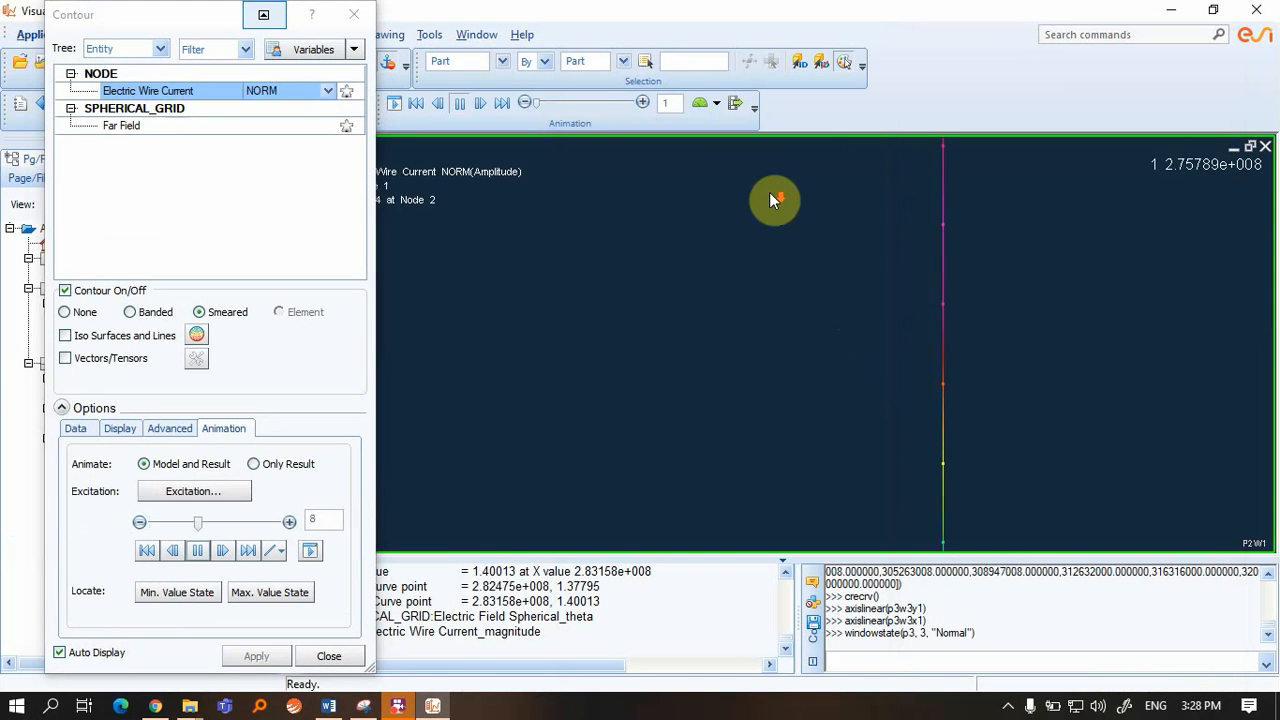
scroll(993, 304, "down", 4)
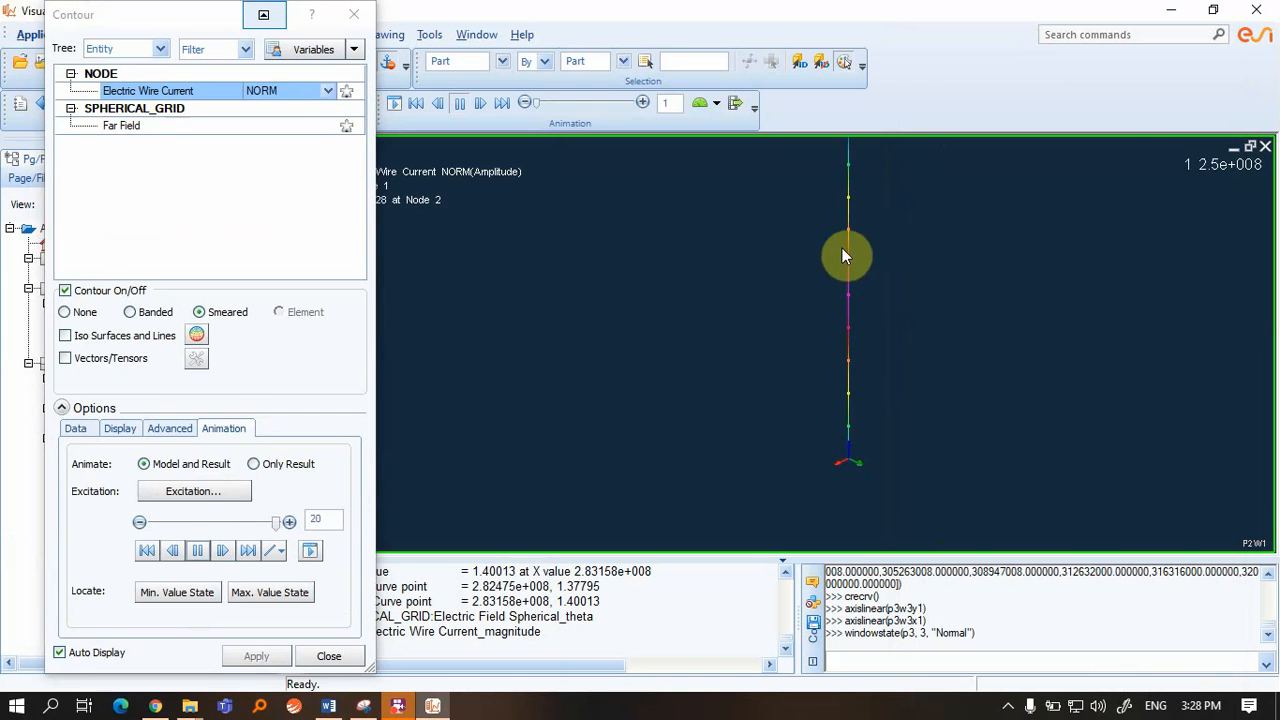
scroll(845, 272, "up", 4)
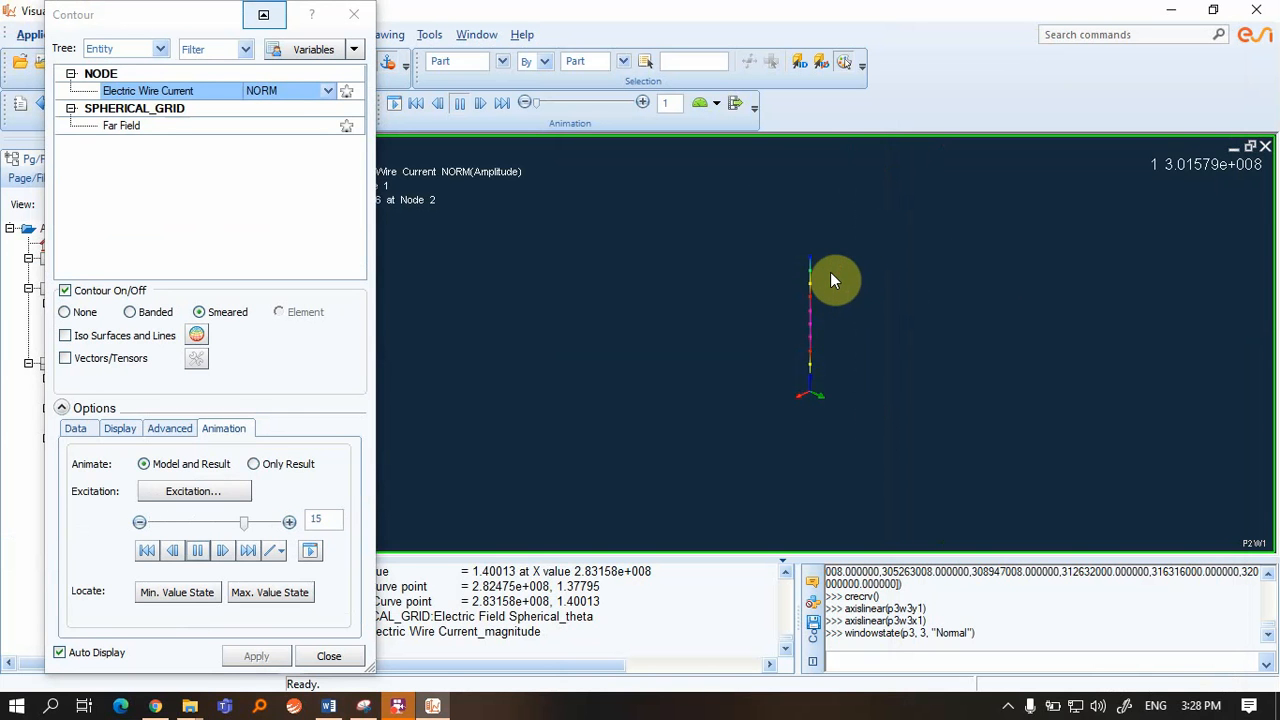
scroll(827, 268, "down", 2)
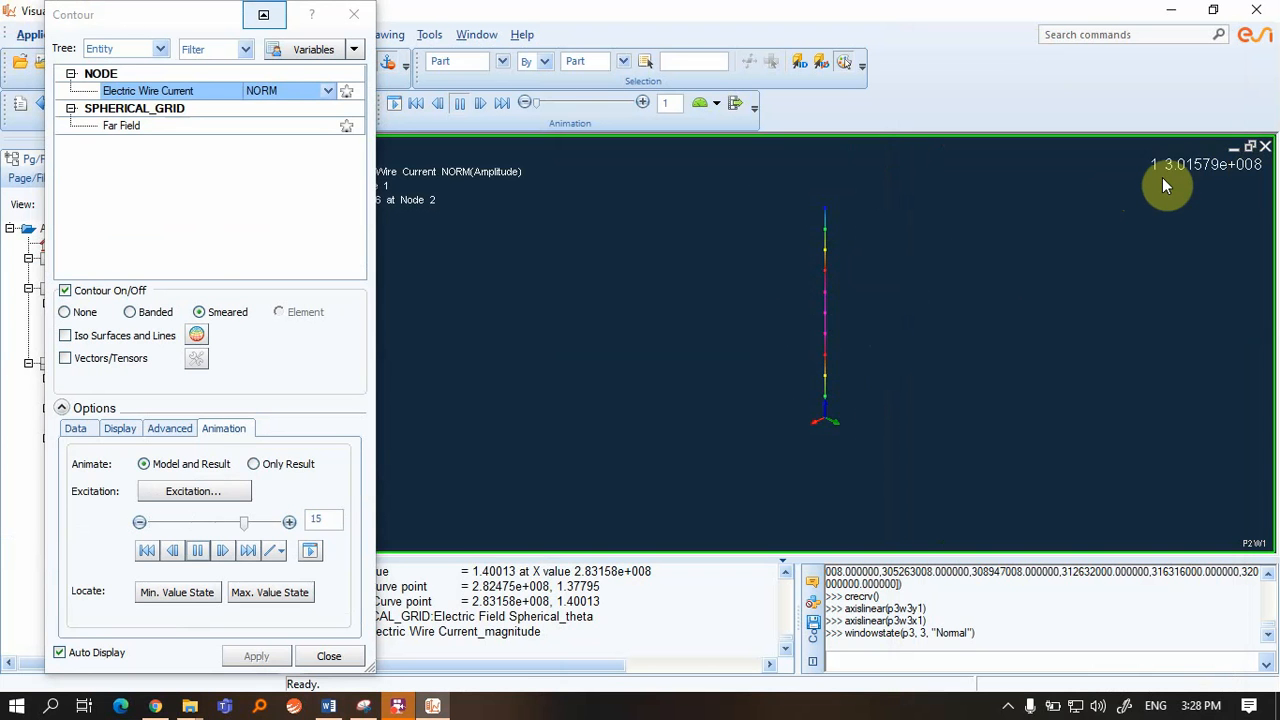
Pause the animation, jump to the last and first frames, then step forward nine frames
left_click(199, 550)
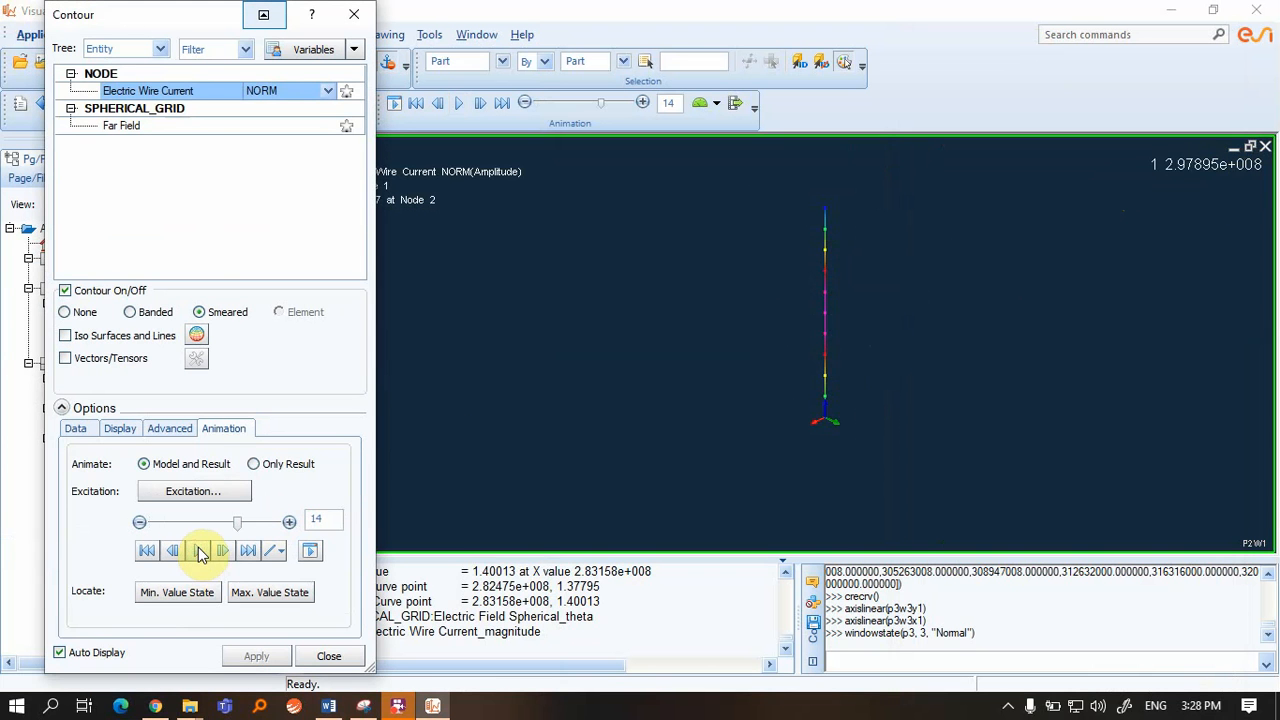
left_click(248, 551)
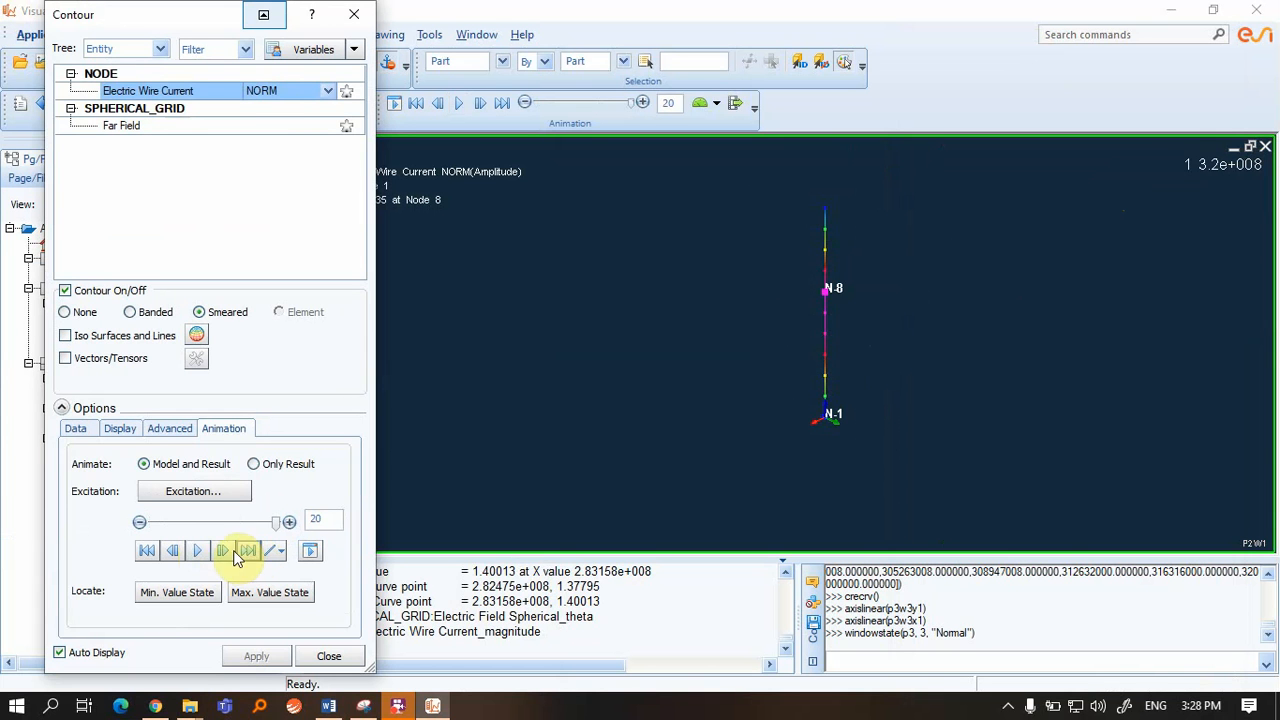
left_click(150, 551)
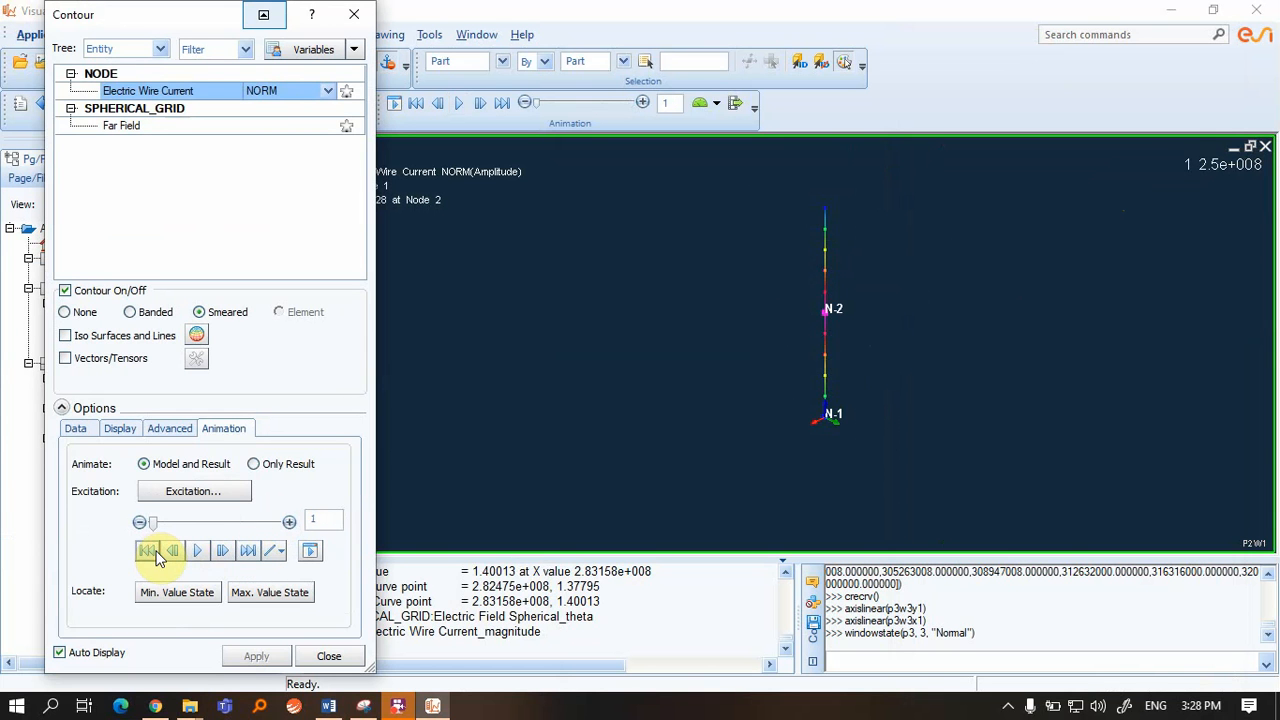
left_click(221, 552)
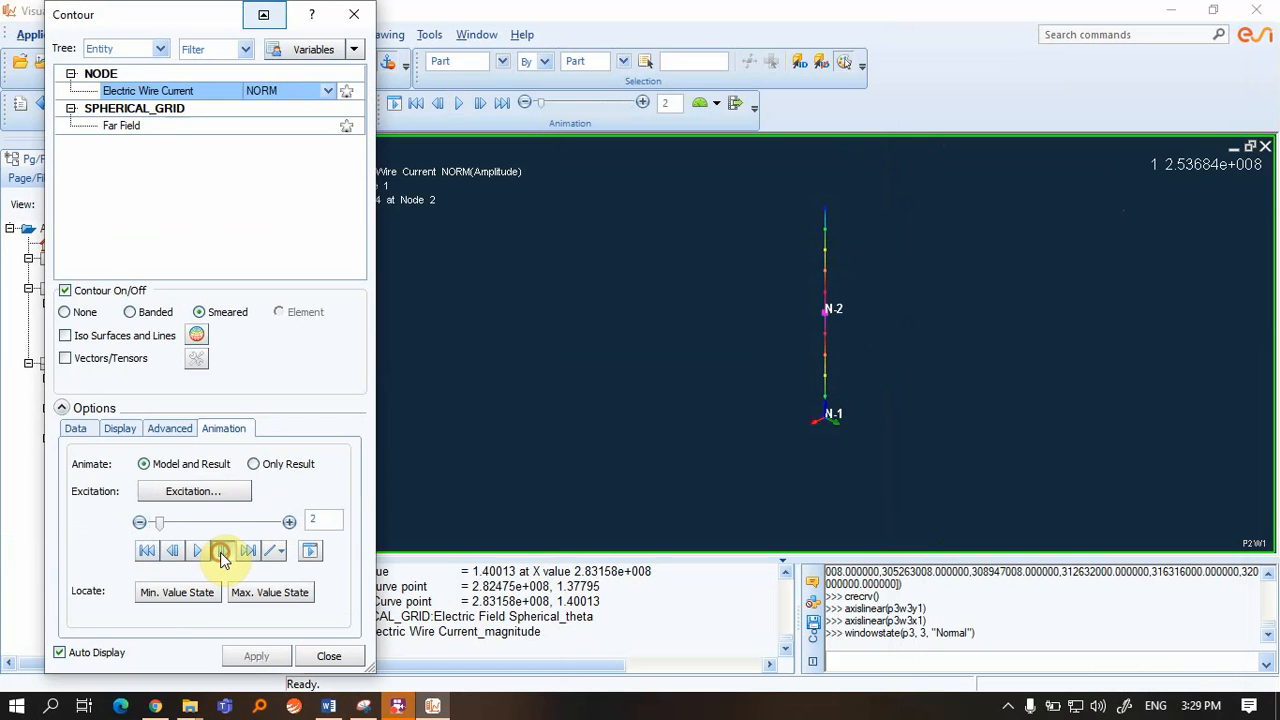
left_click(221, 552)
left_click(221, 552)
left_click(221, 552)
left_click(221, 552)
left_click(221, 552)
left_click(221, 552)
left_click(221, 552)
left_click(221, 552)
left_click(221, 552)
left_click(221, 552)
left_click(221, 552)
left_click(221, 552)
left_click(221, 552)
left_click(221, 552)
left_click(221, 552)
left_click(221, 552)
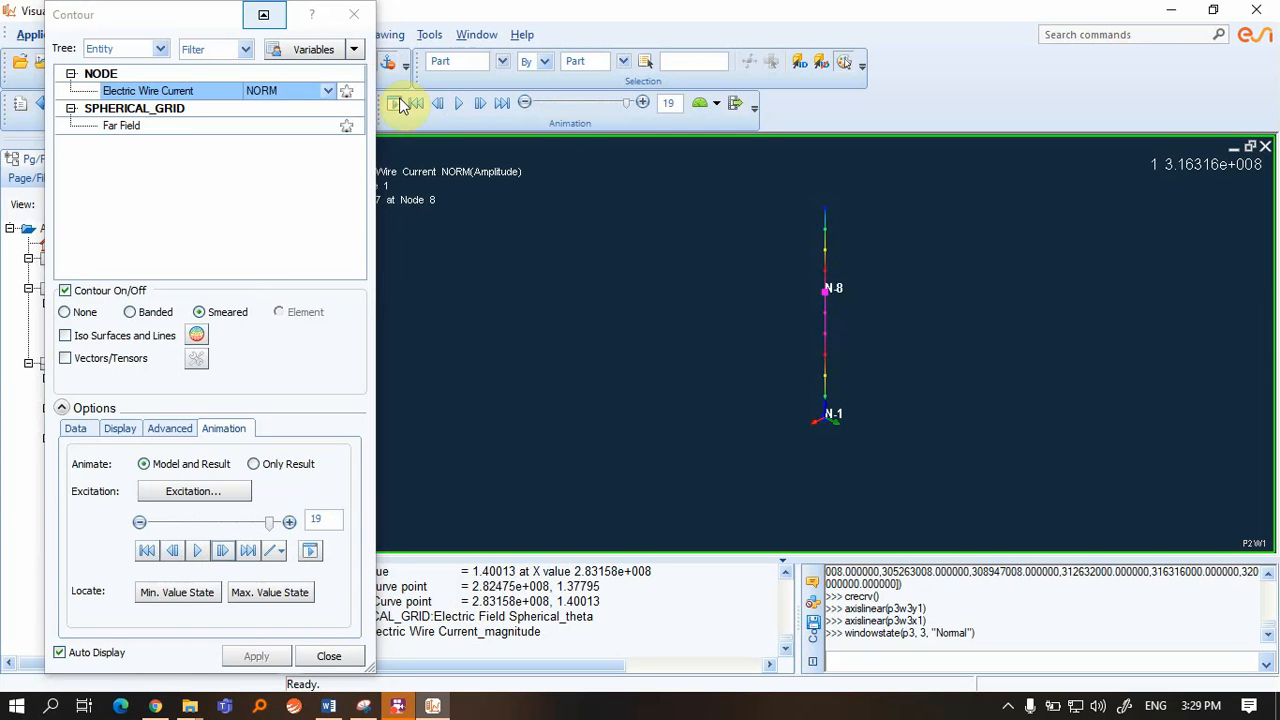
Close Contour settings and cycle through Page3's reflection coefficient, input impedance and VSWR plots, ending on reflection coefficient
left_click(354, 18)
left_click(158, 396)
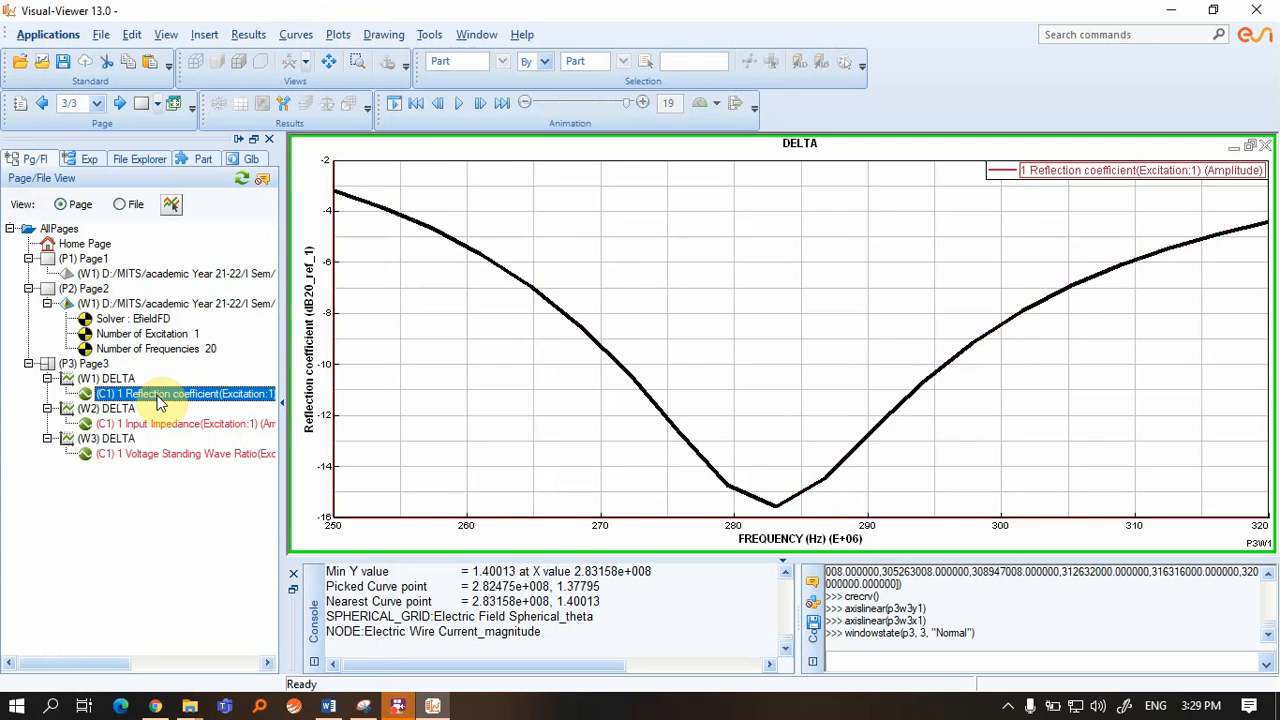
left_click(160, 421)
left_click(160, 454)
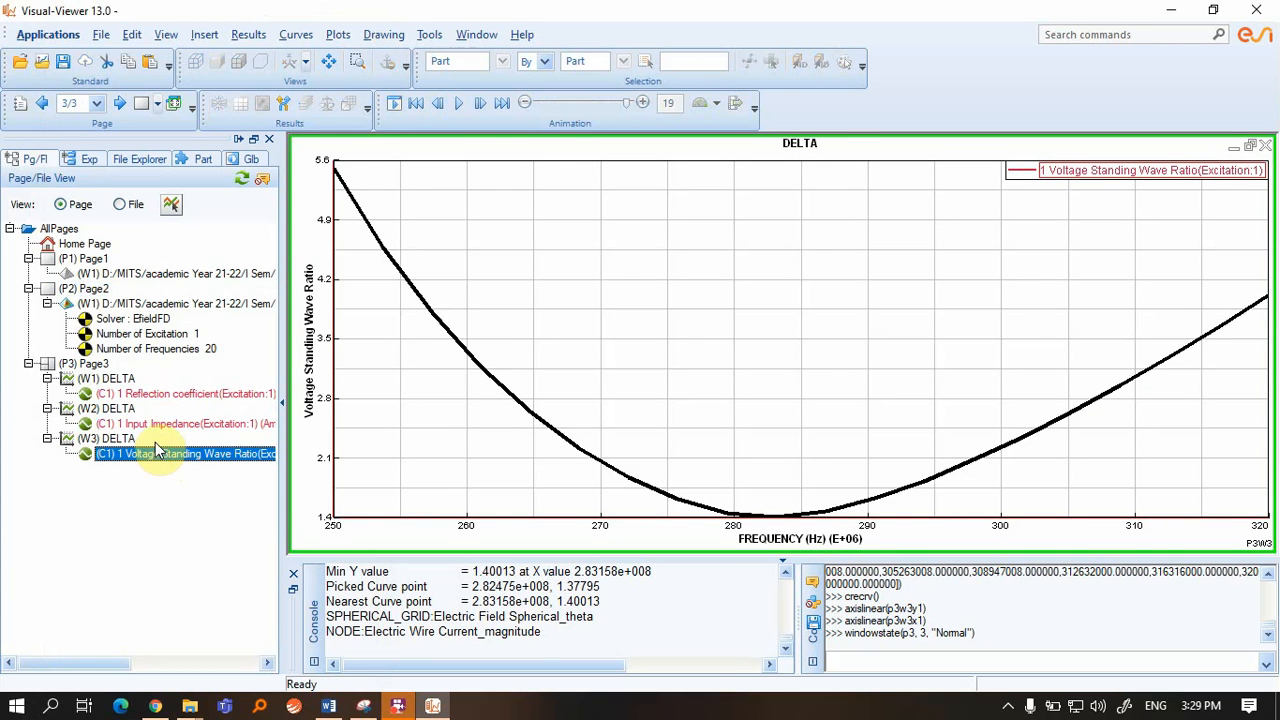
left_click(161, 424)
left_click(162, 396)
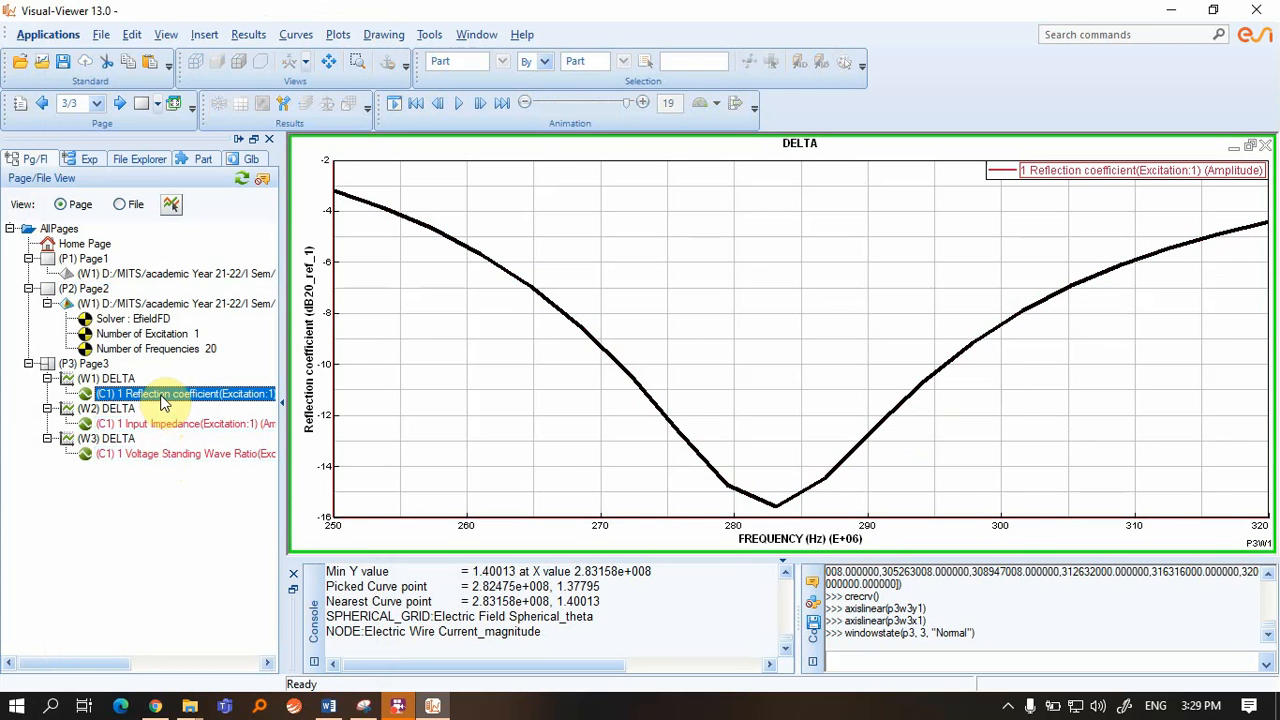